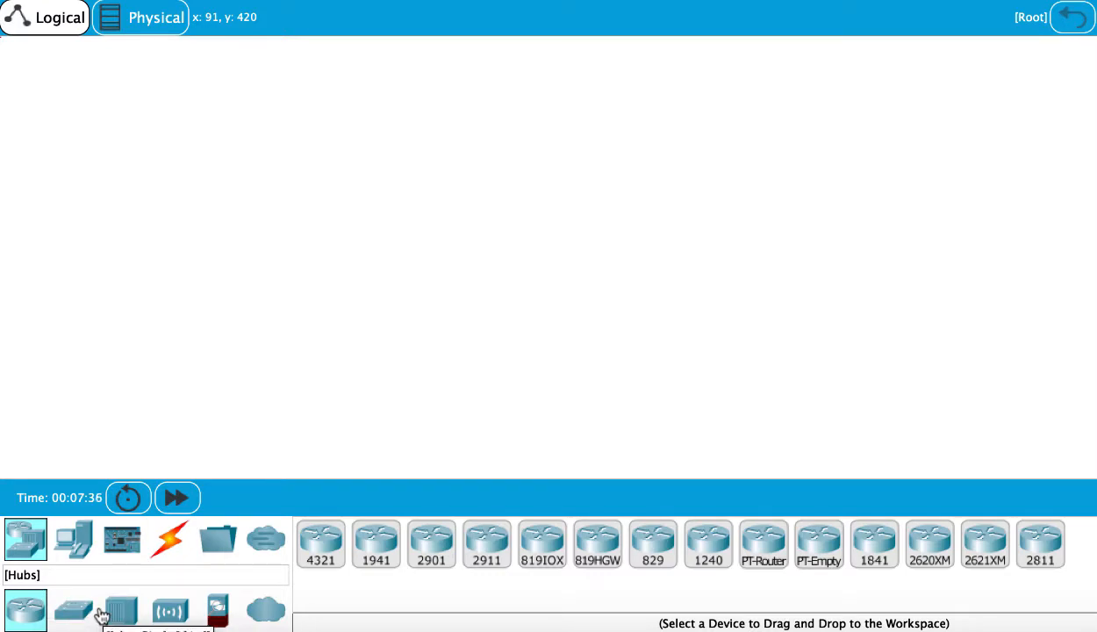
- Place two generic PC end devices on the workspace, one on the left and one further right
click(78, 541)
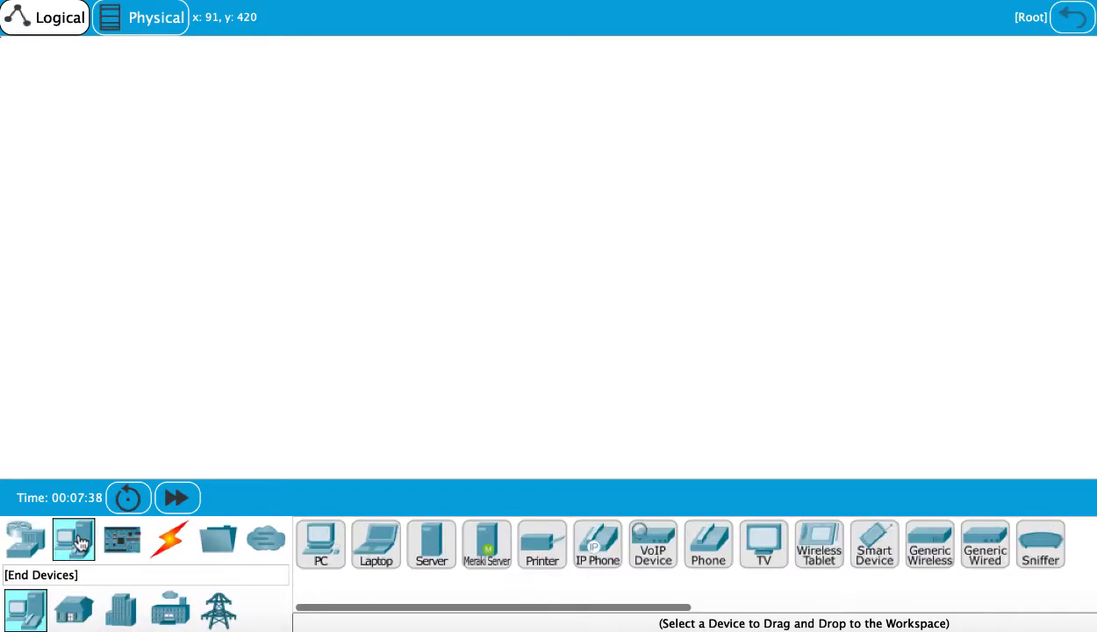
click(319, 544)
click(320, 400)
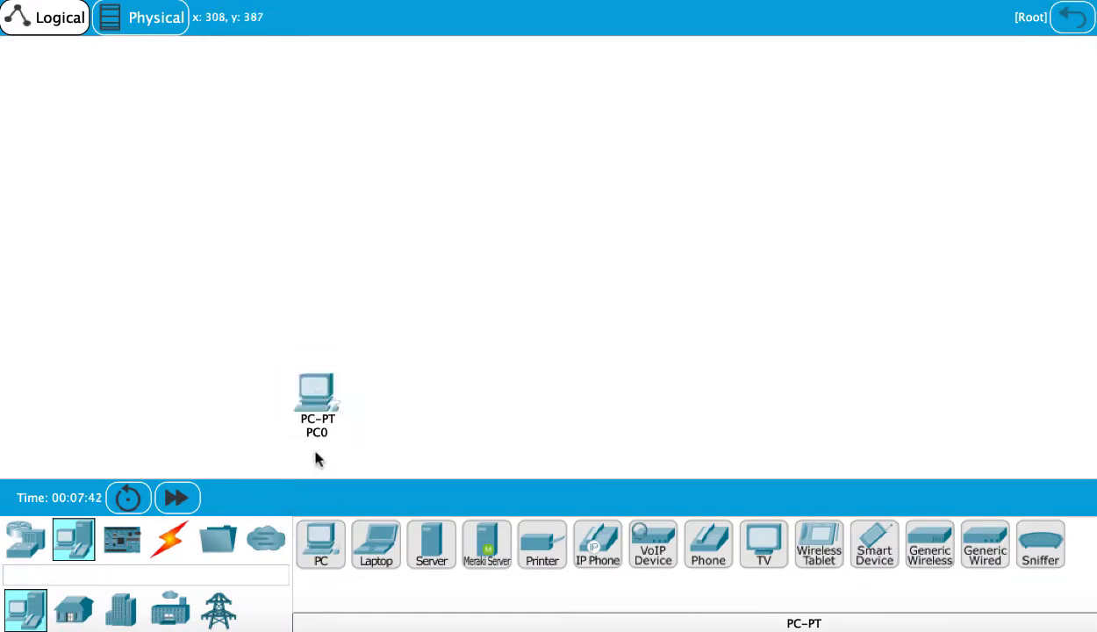
click(319, 544)
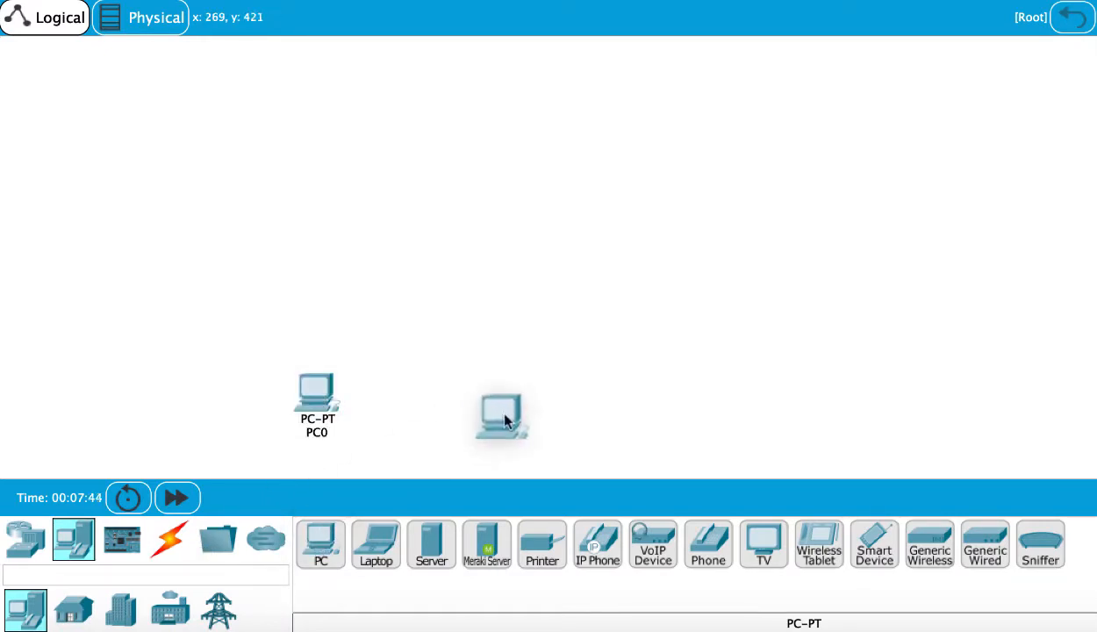
click(625, 402)
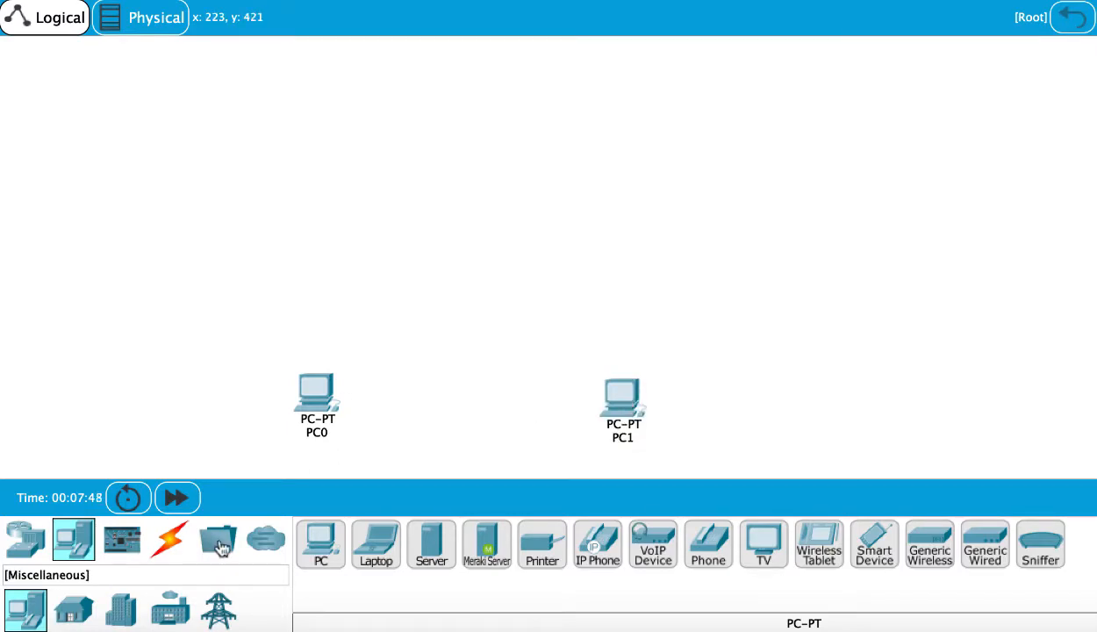
- Place two 2960 switches, one above each PC
click(32, 539)
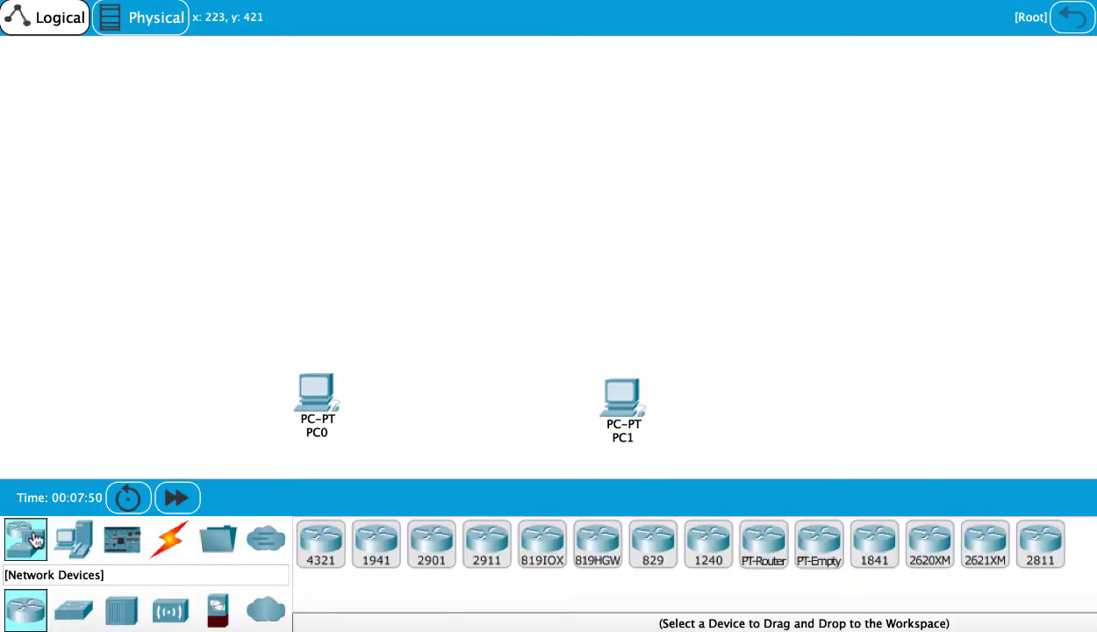
click(83, 611)
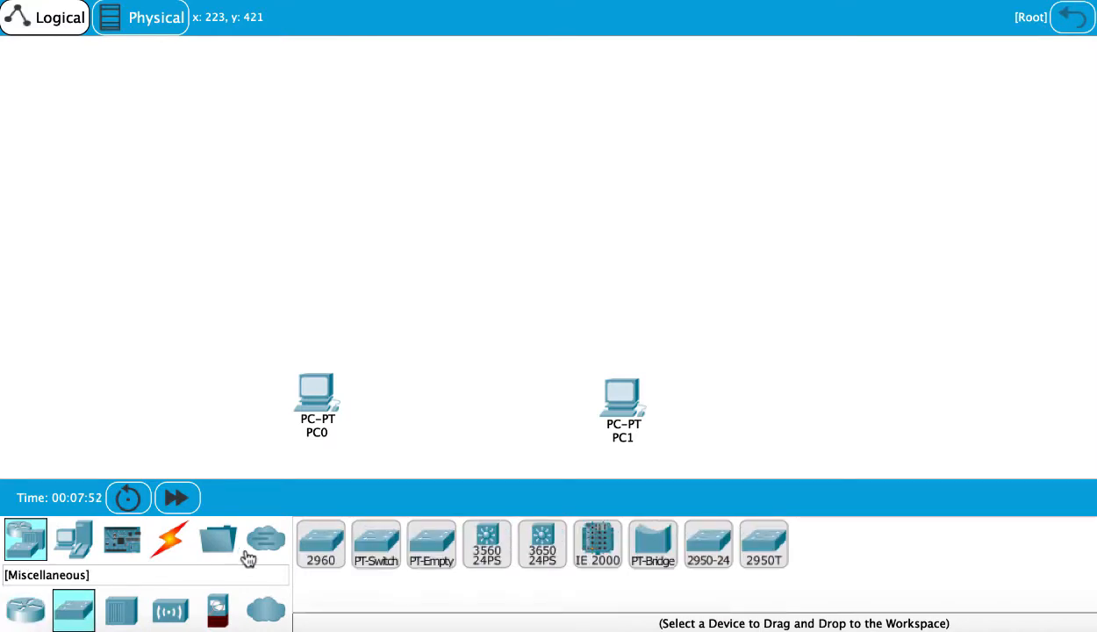
click(318, 546)
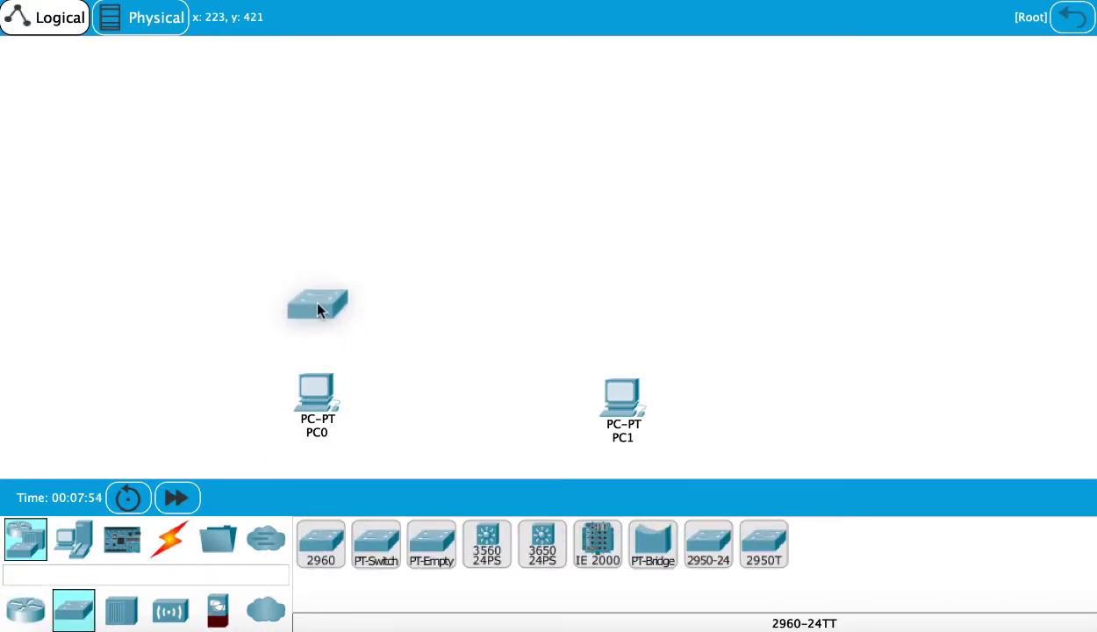
click(311, 303)
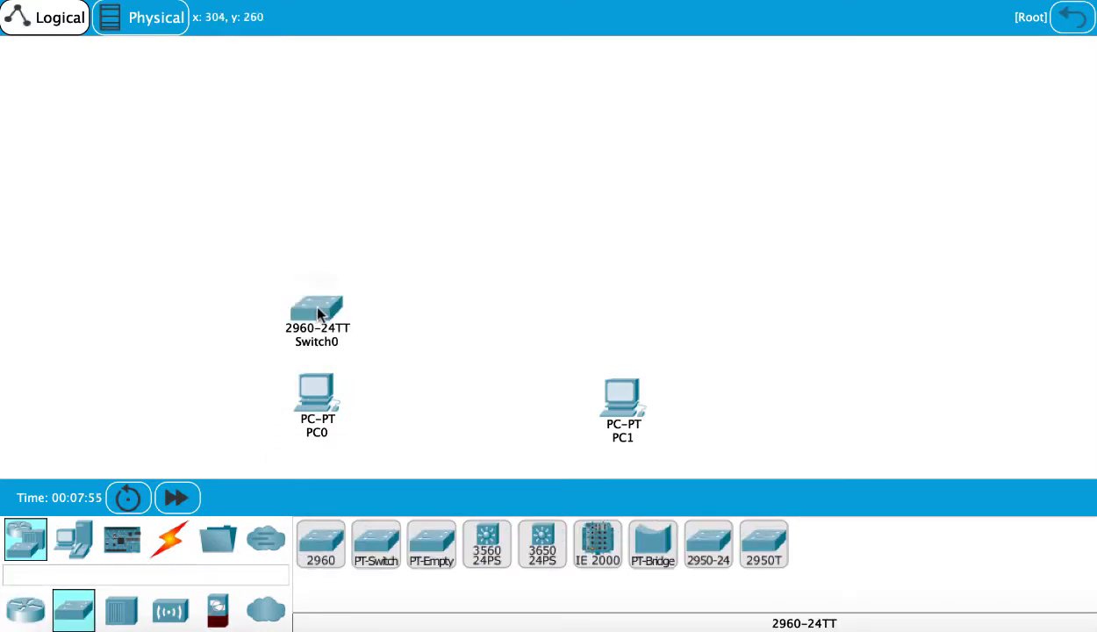
click(326, 551)
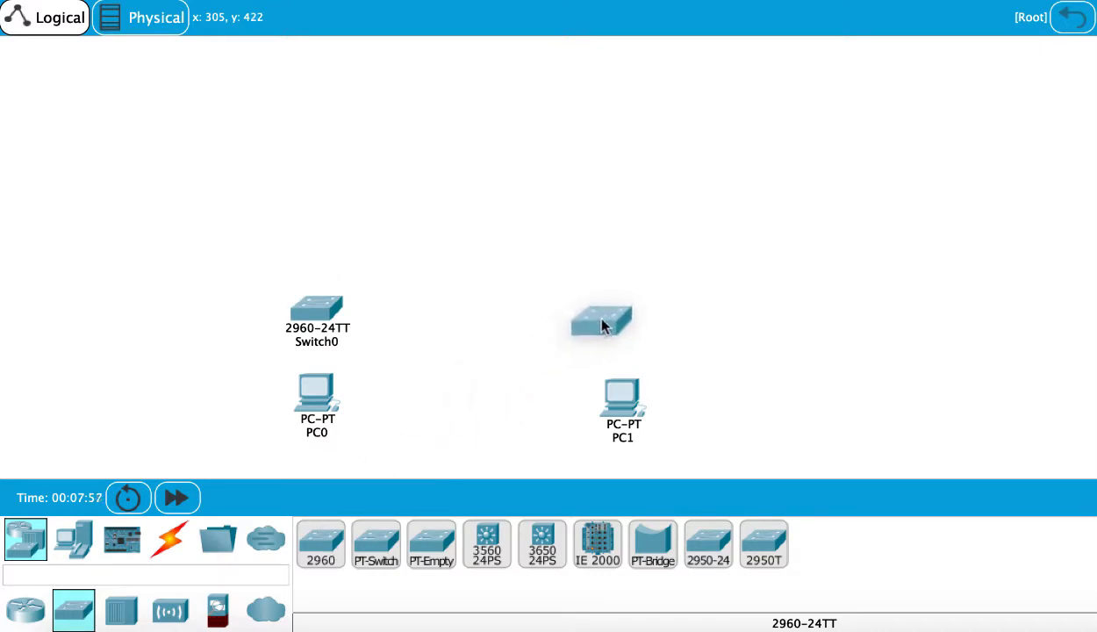
click(625, 318)
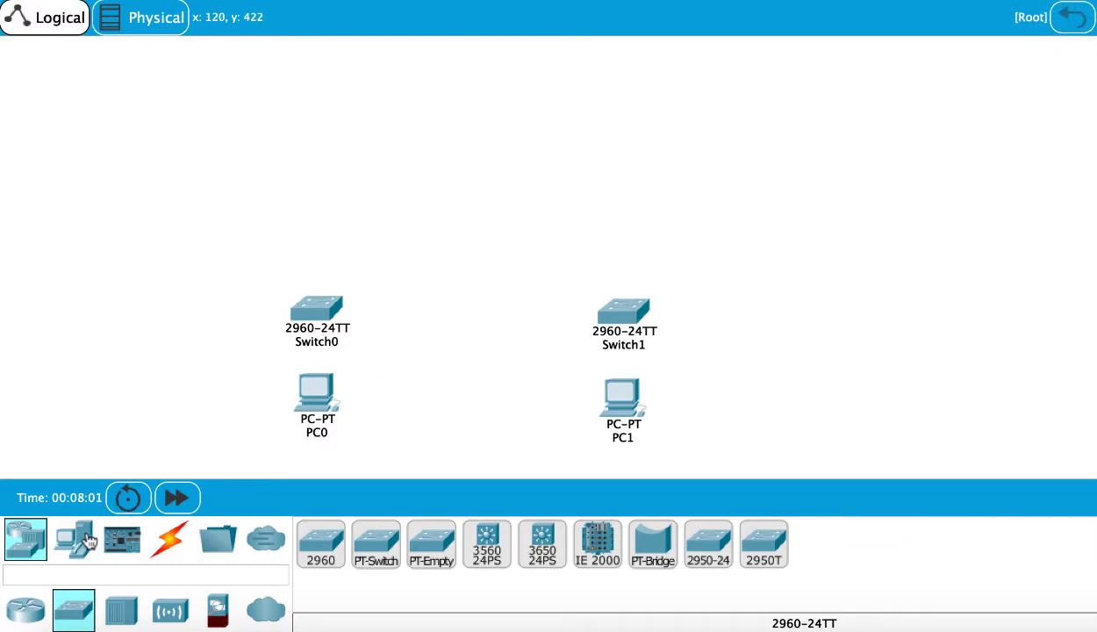
- Place two 2911 routers, one above each switch
click(32, 607)
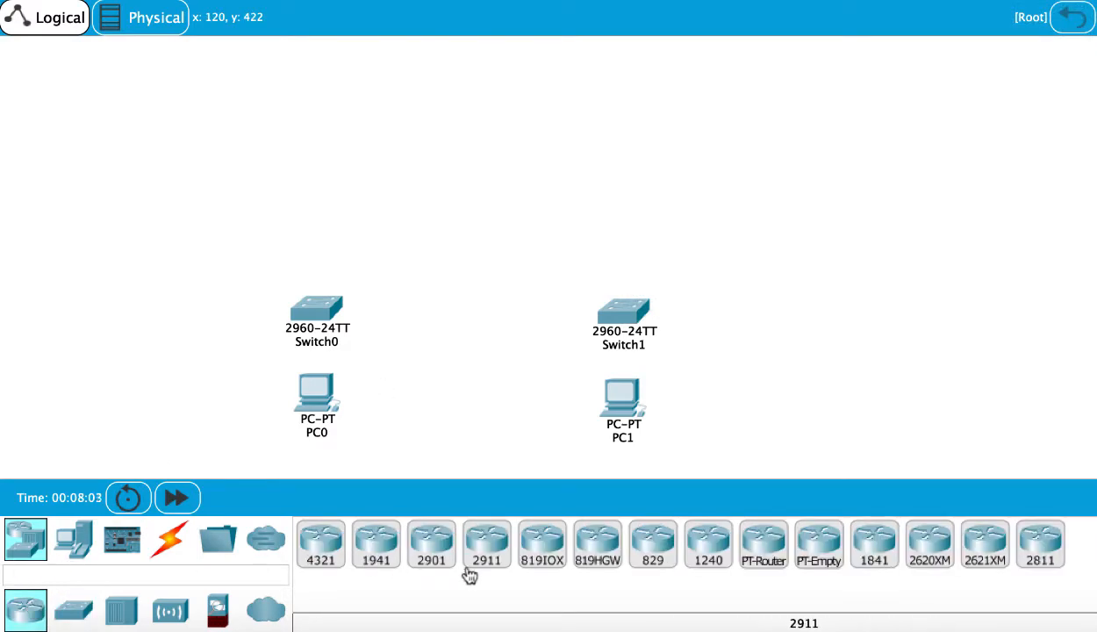
click(489, 549)
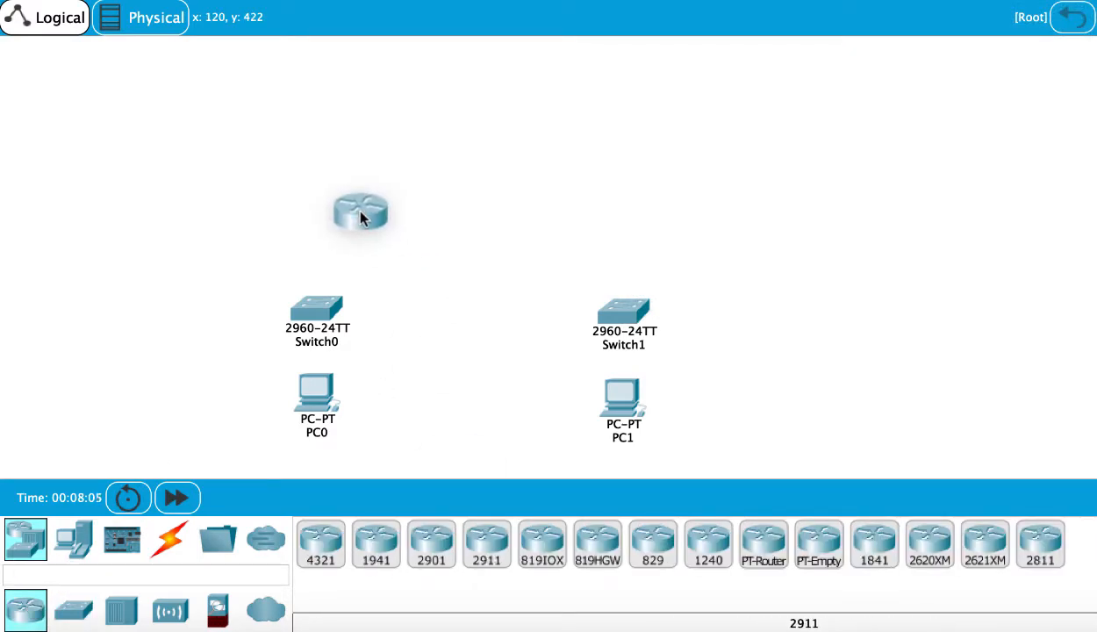
click(364, 225)
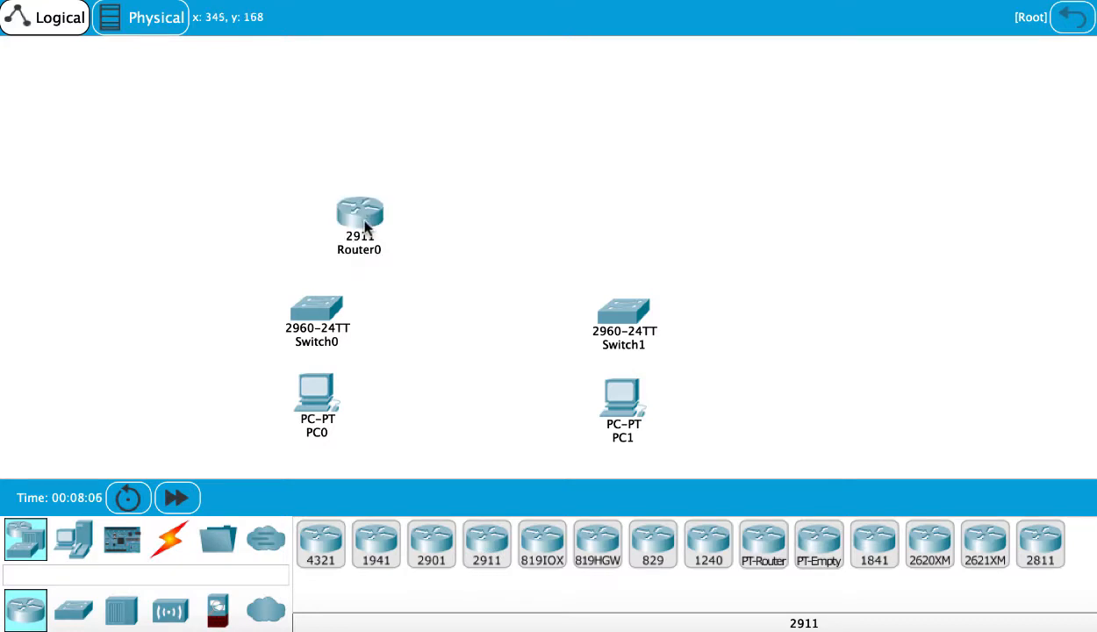
click(493, 556)
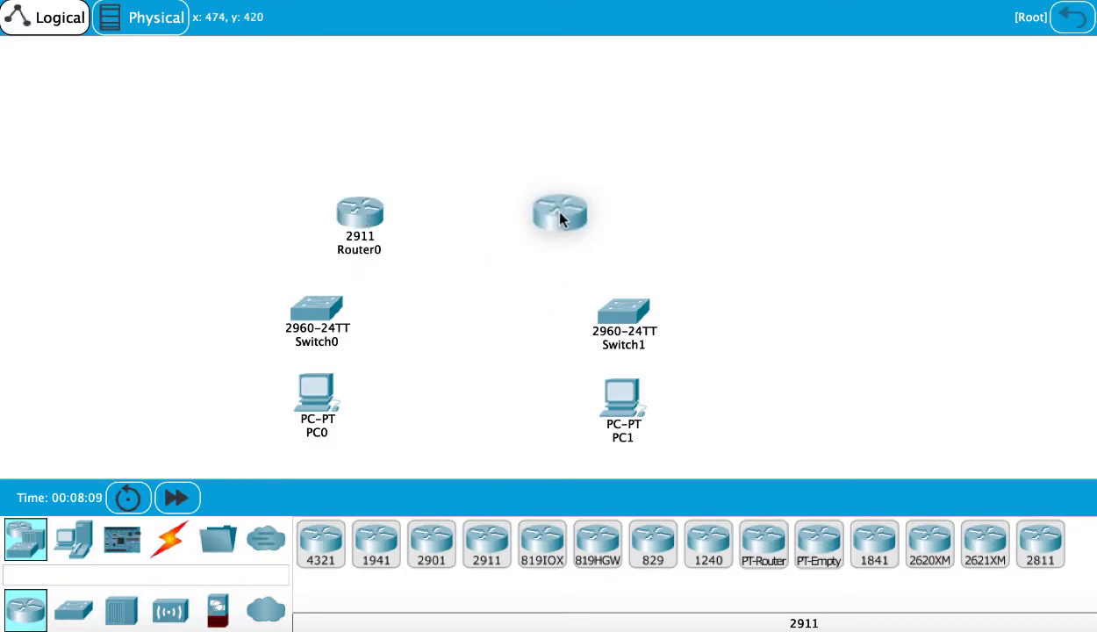
click(560, 215)
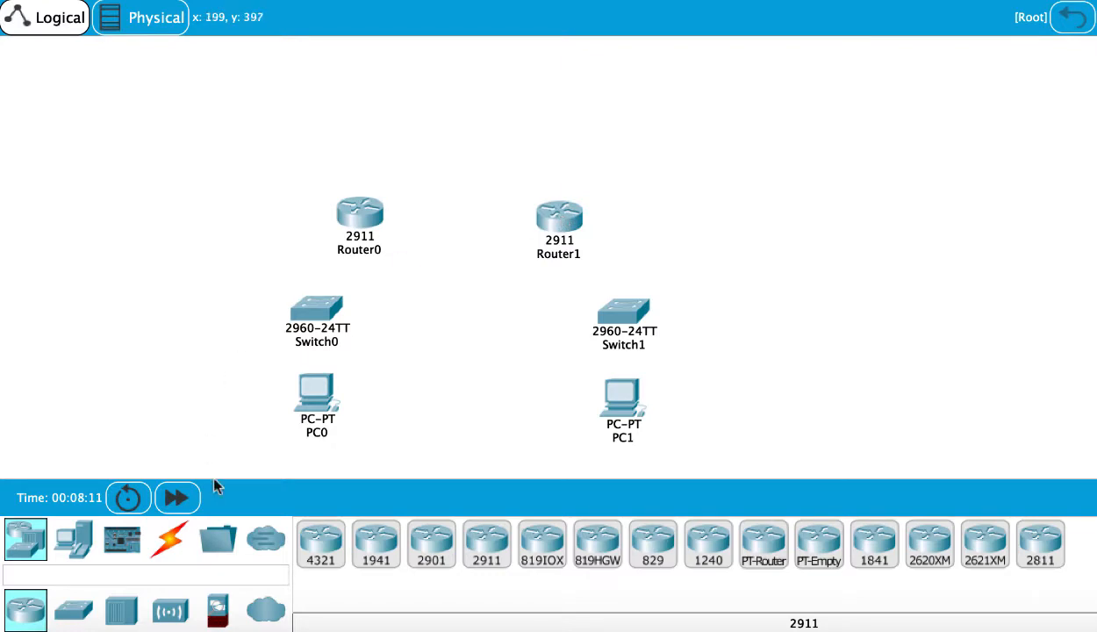
- Cable the left PC to the left switch and the left switch to the left router with automatic connections
click(170, 538)
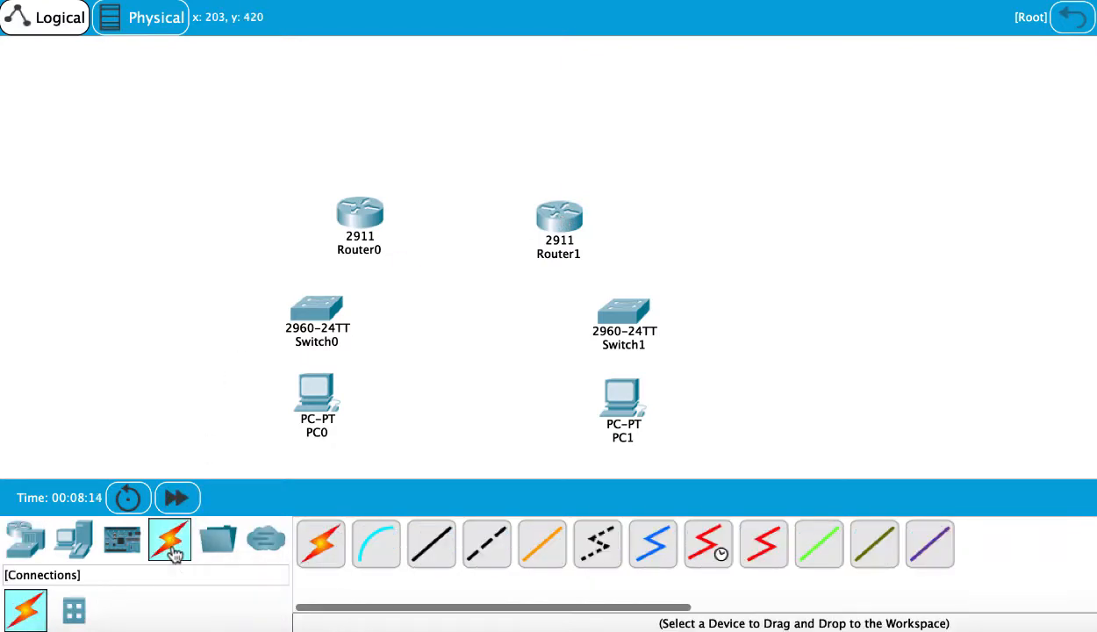
click(336, 548)
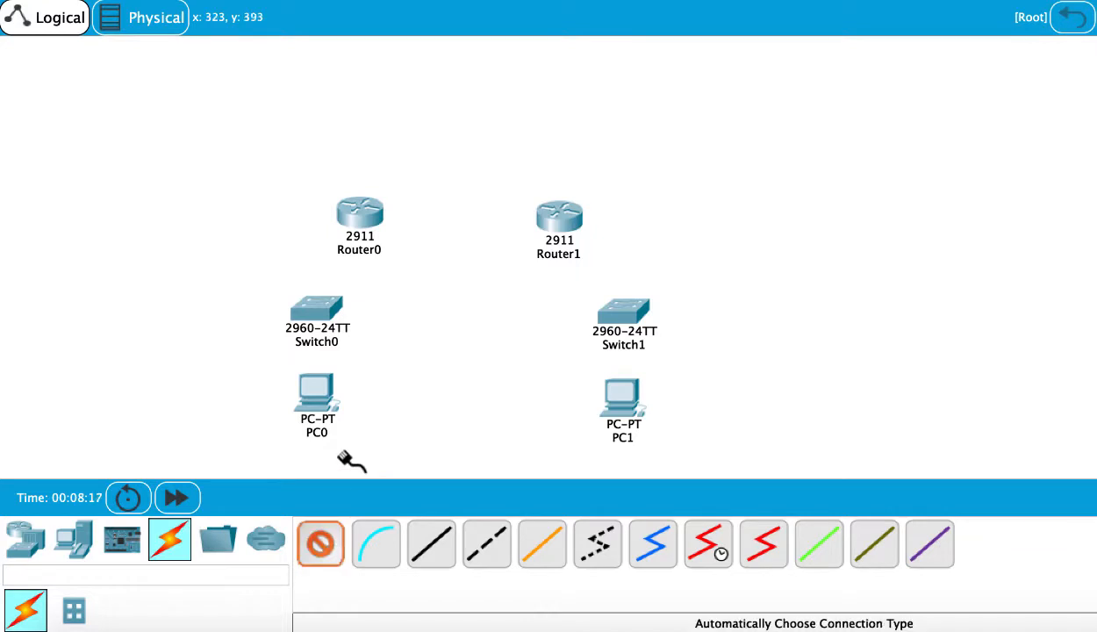
click(317, 391)
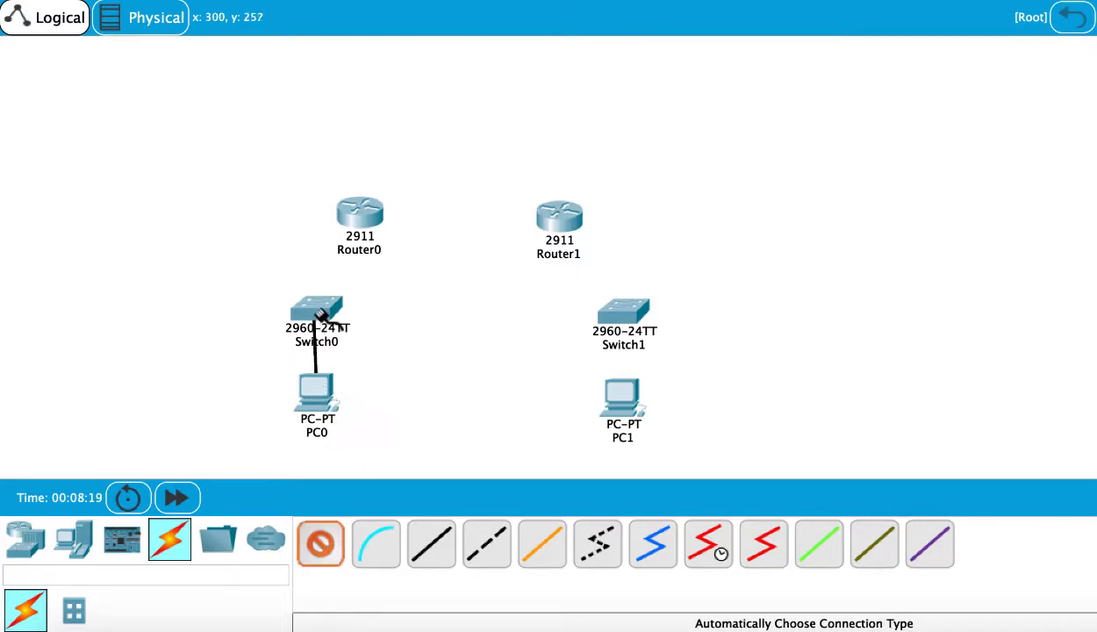
click(317, 312)
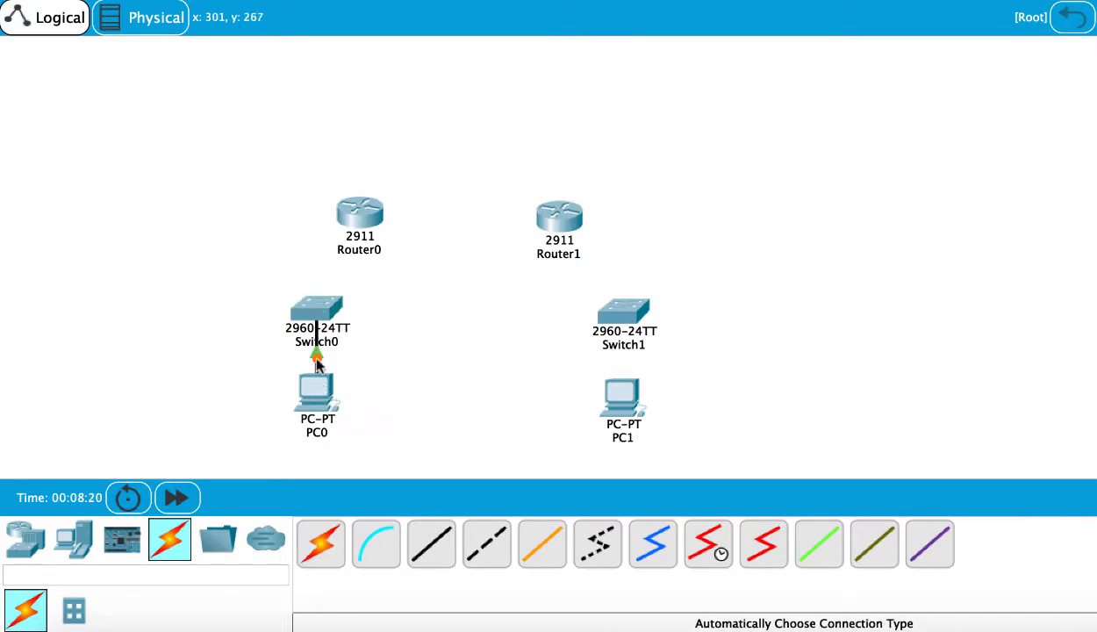
click(313, 531)
click(318, 325)
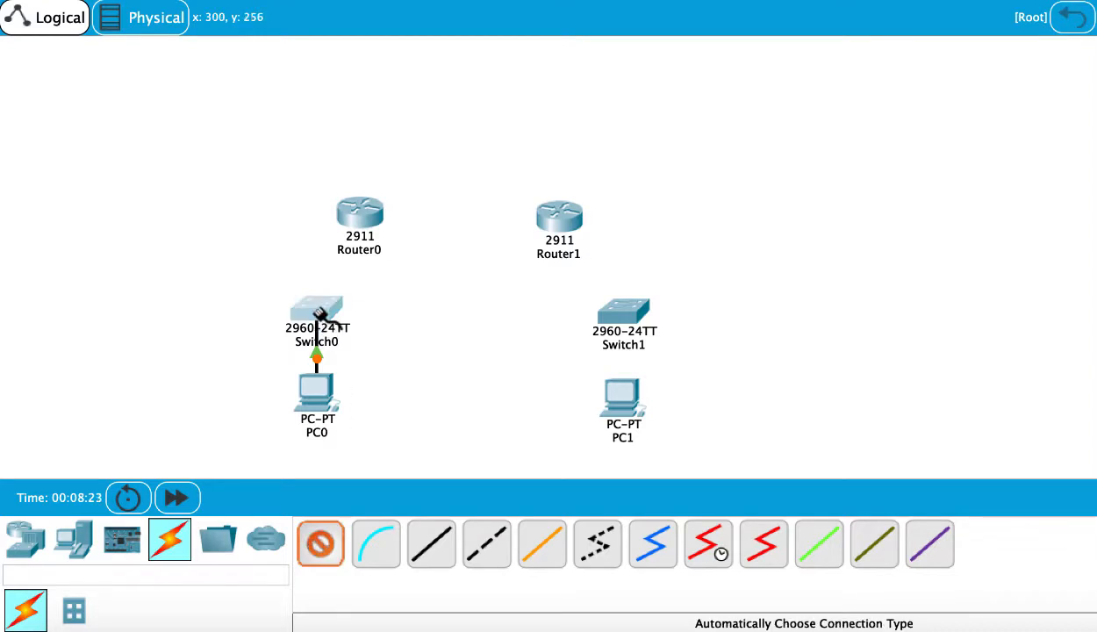
click(355, 210)
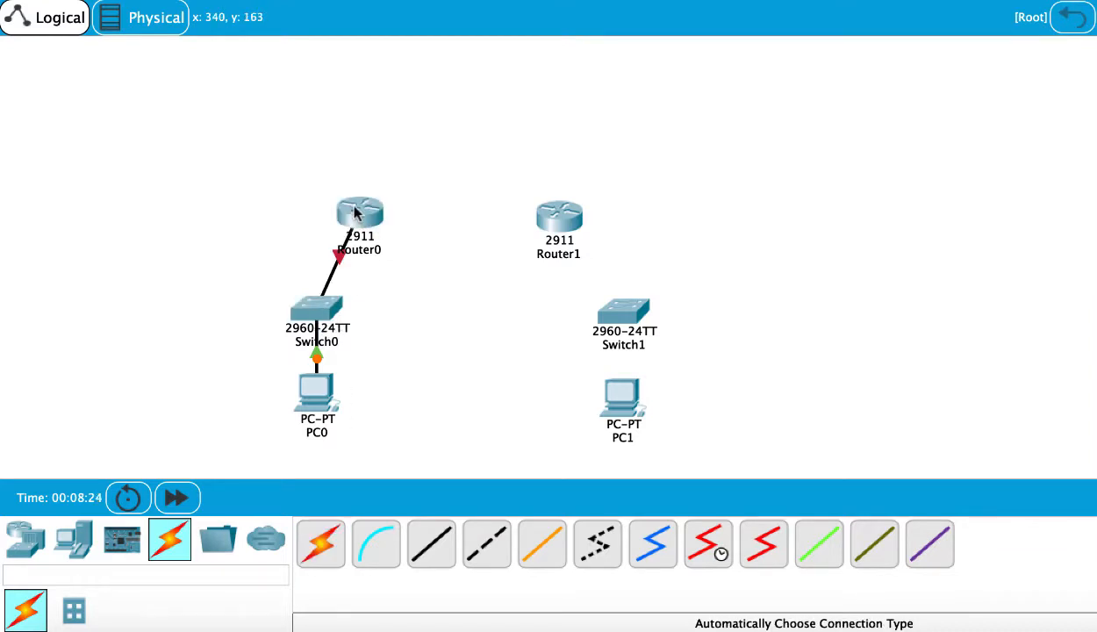
- Cable the right PC to the right switch and the right switch to the right router with automatic connections
click(322, 539)
click(621, 395)
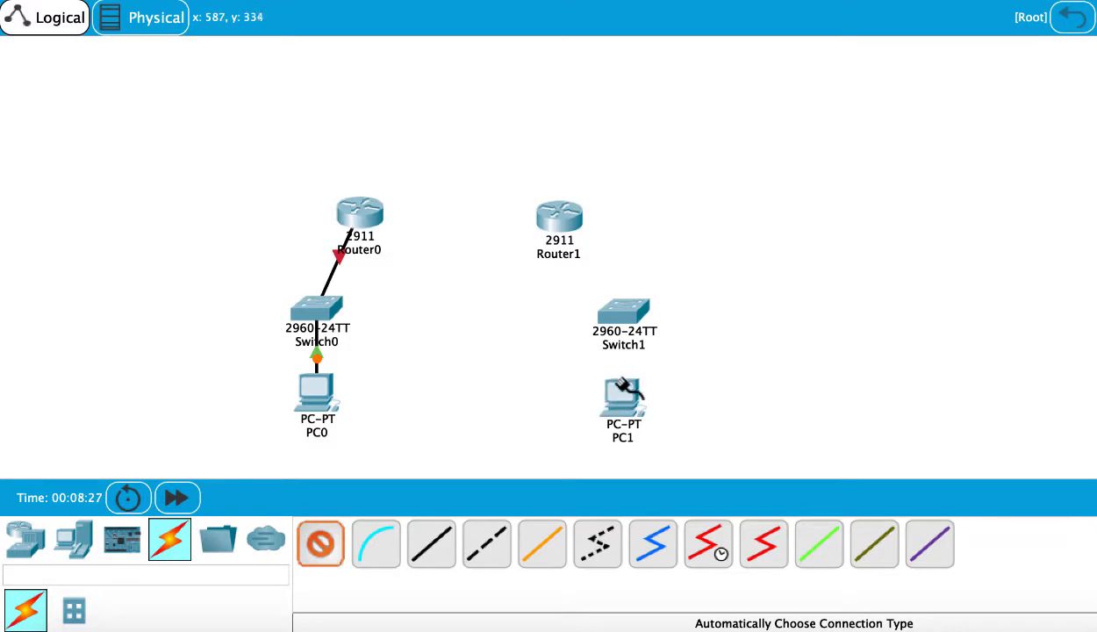
click(620, 316)
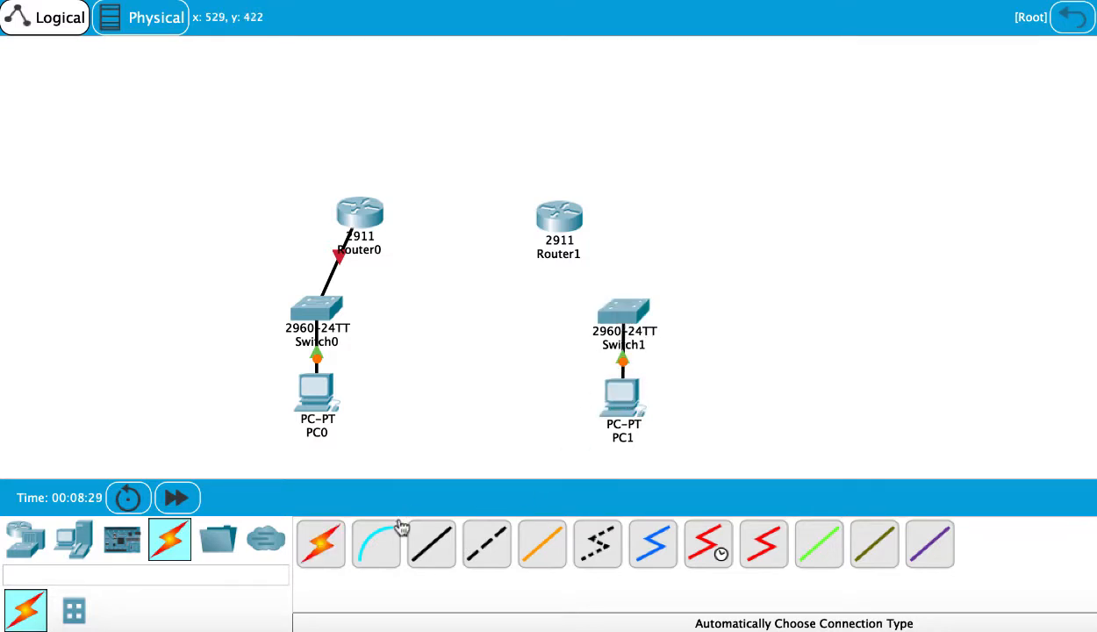
click(324, 541)
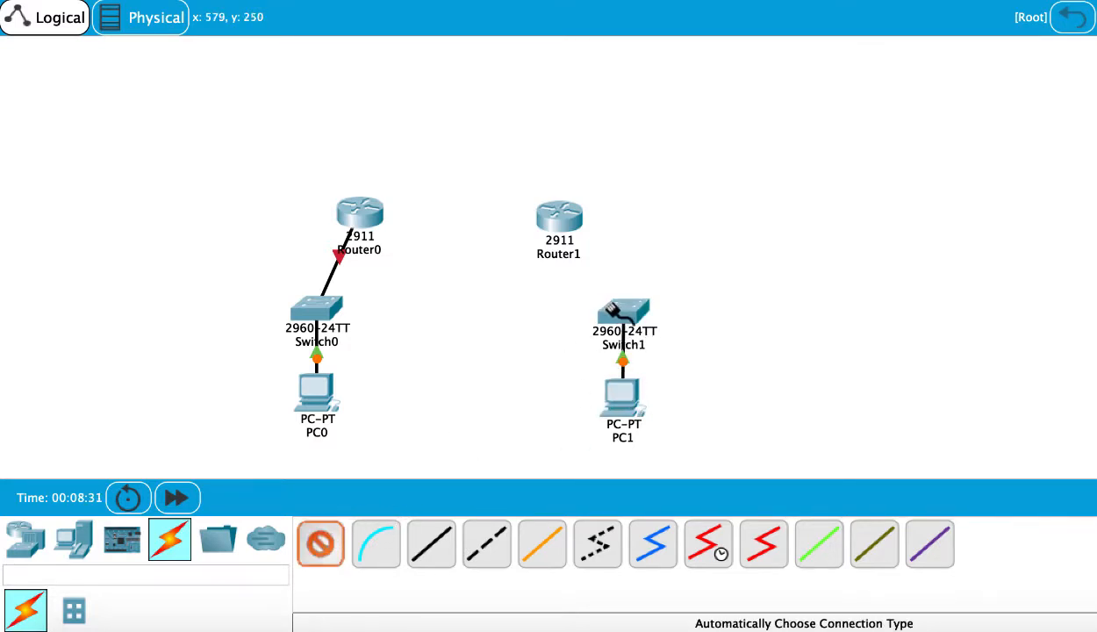
click(612, 309)
click(566, 216)
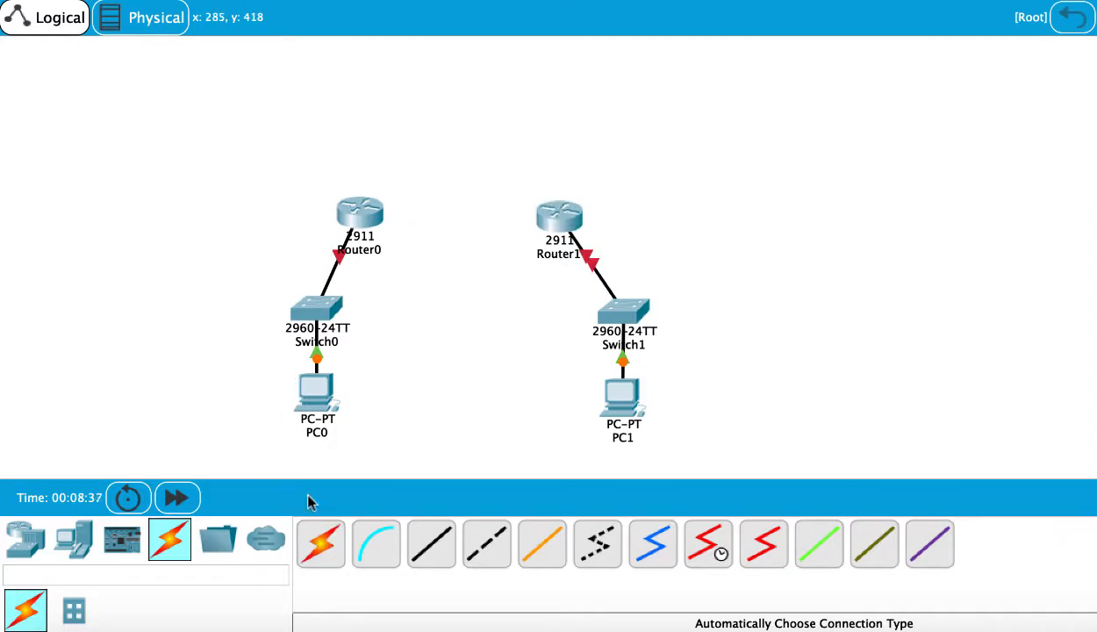
- Connect the left router to the right router with an automatic connection
click(322, 548)
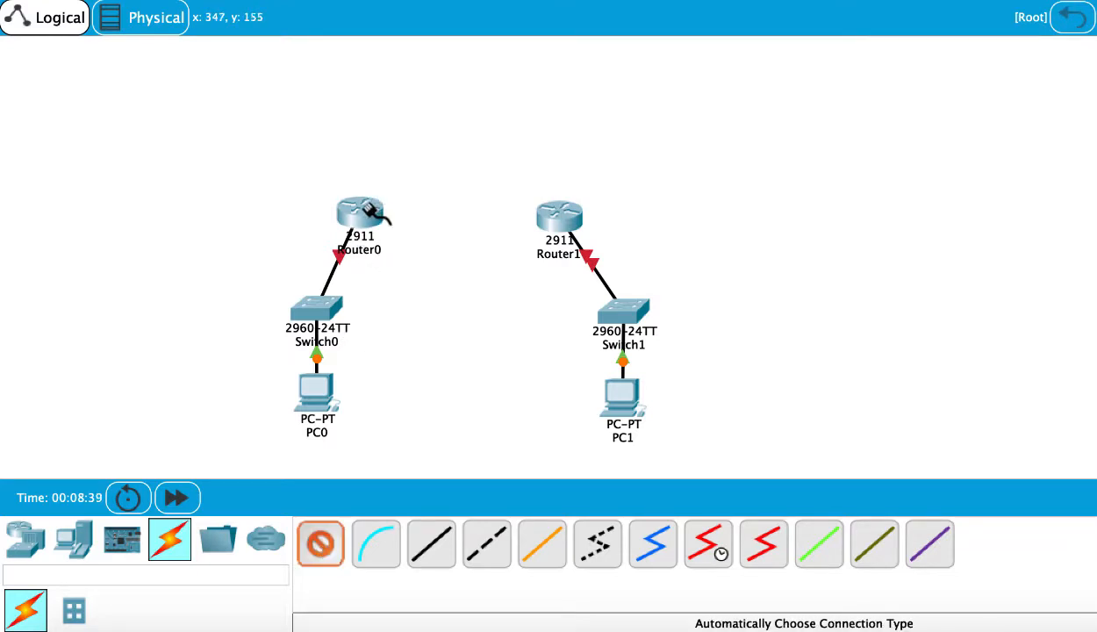
click(386, 215)
click(558, 215)
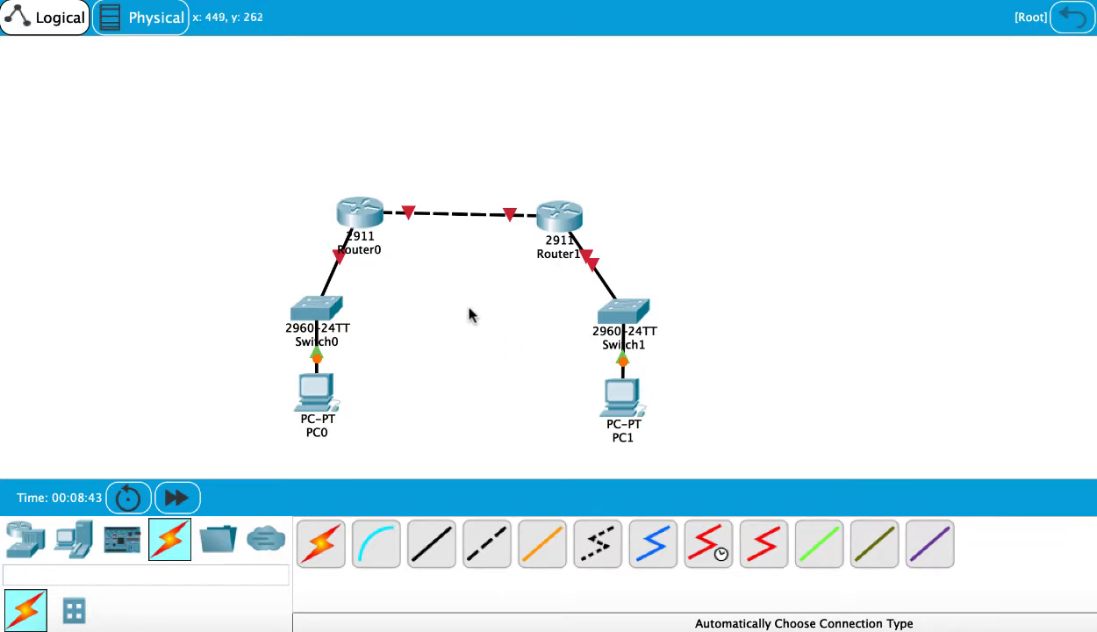
- Open the left PC's settings window and view its Config settings
mouse_move(362, 221)
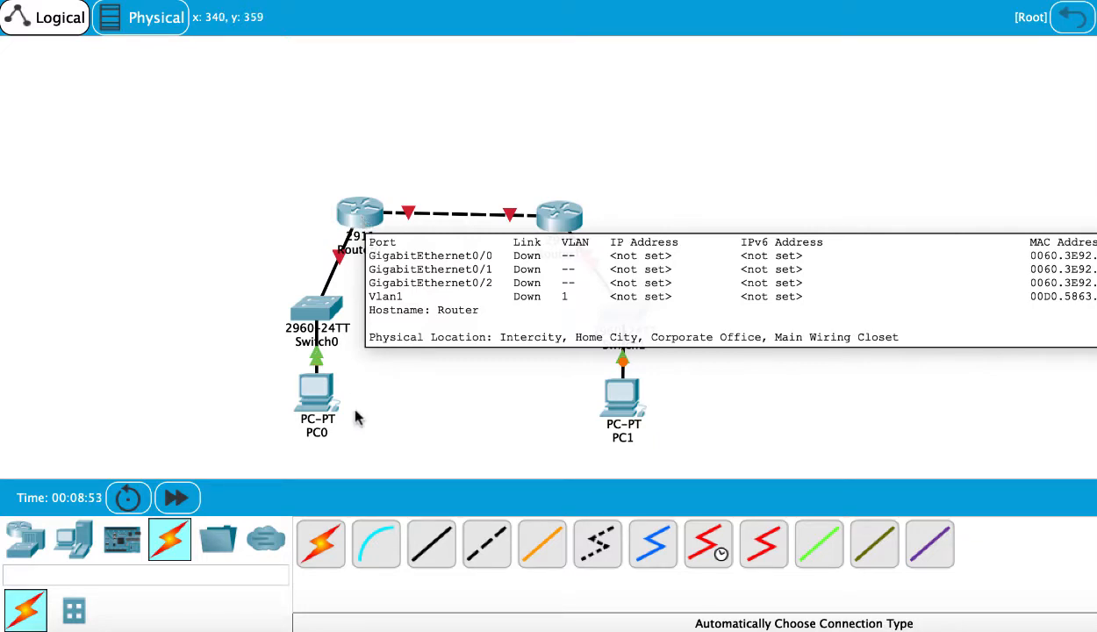
mouse_move(330, 312)
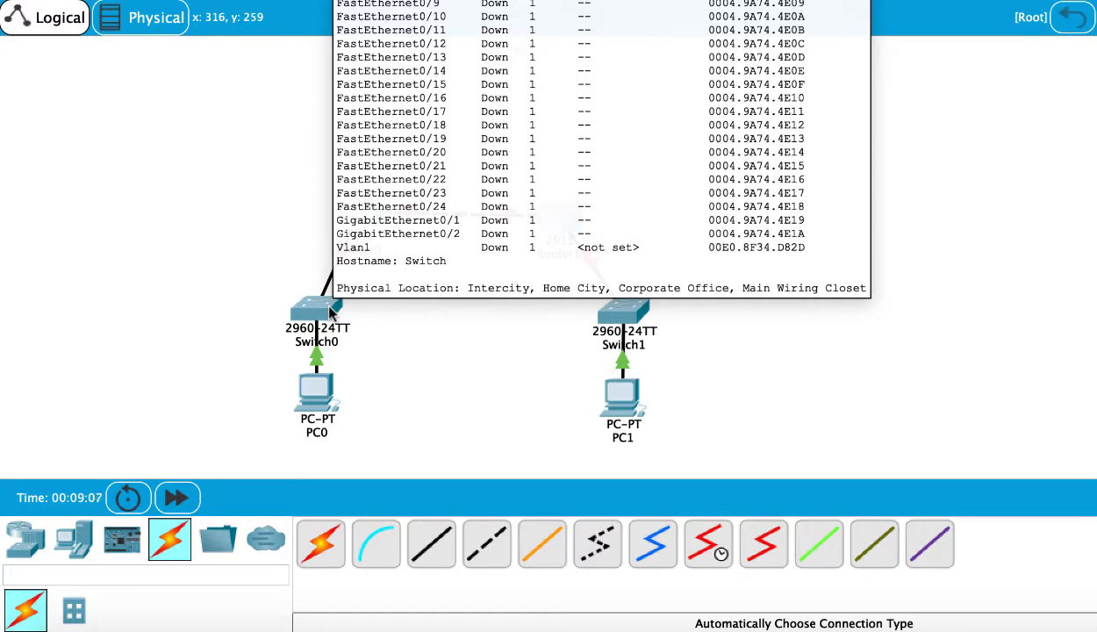
click(313, 394)
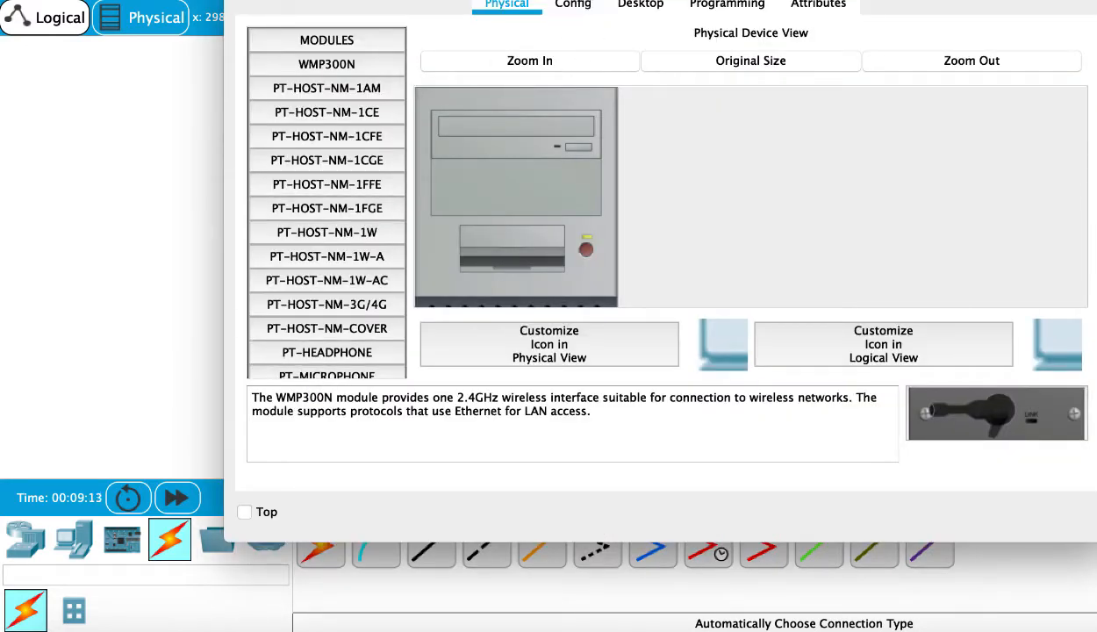
drag(567, 0, 524, 23)
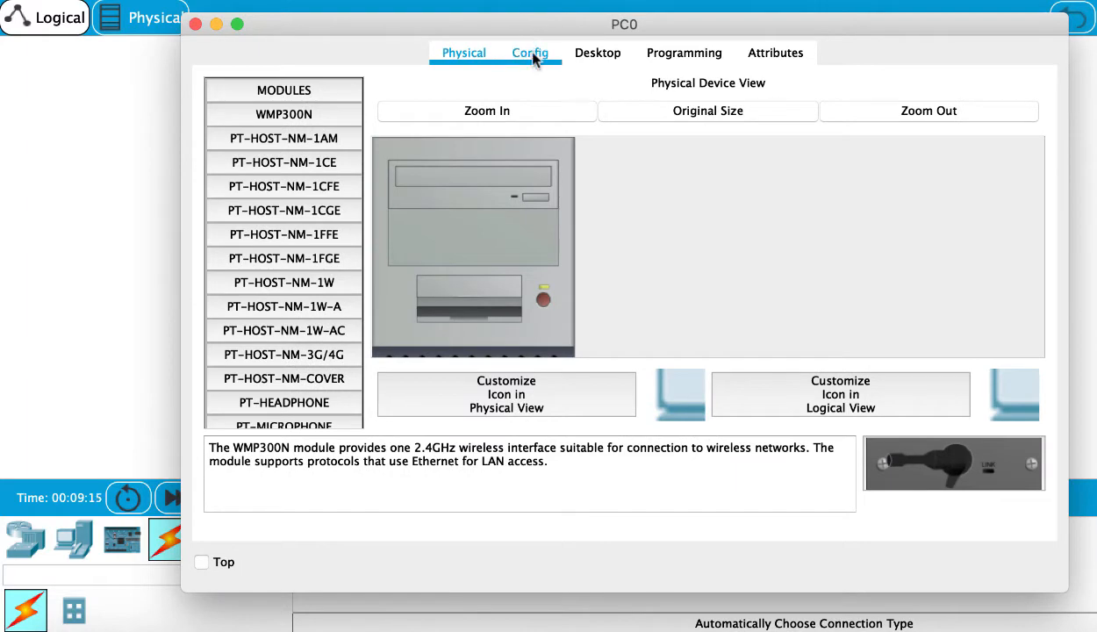
click(531, 54)
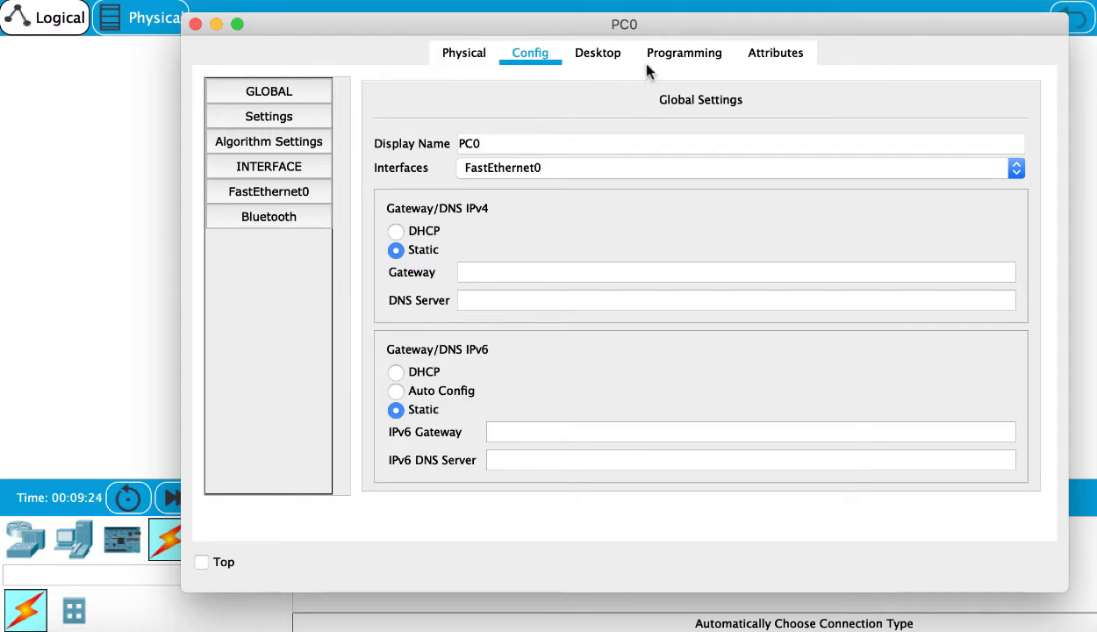
- Open IP Configuration on the left PC's Desktop
click(598, 53)
click(289, 162)
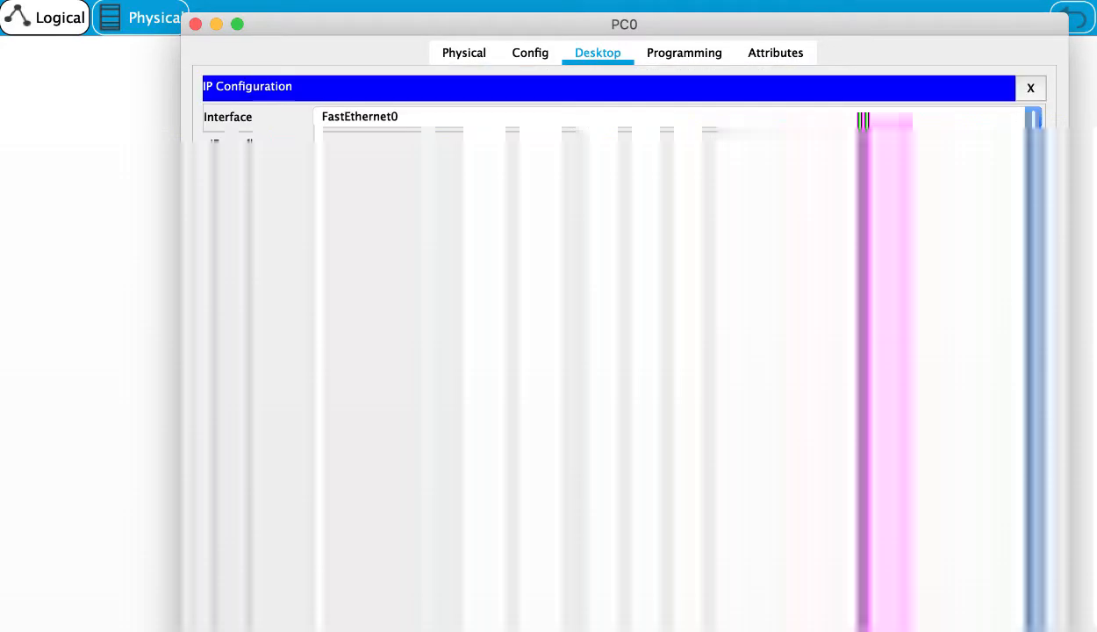
scroll(470, 424, down, 5)
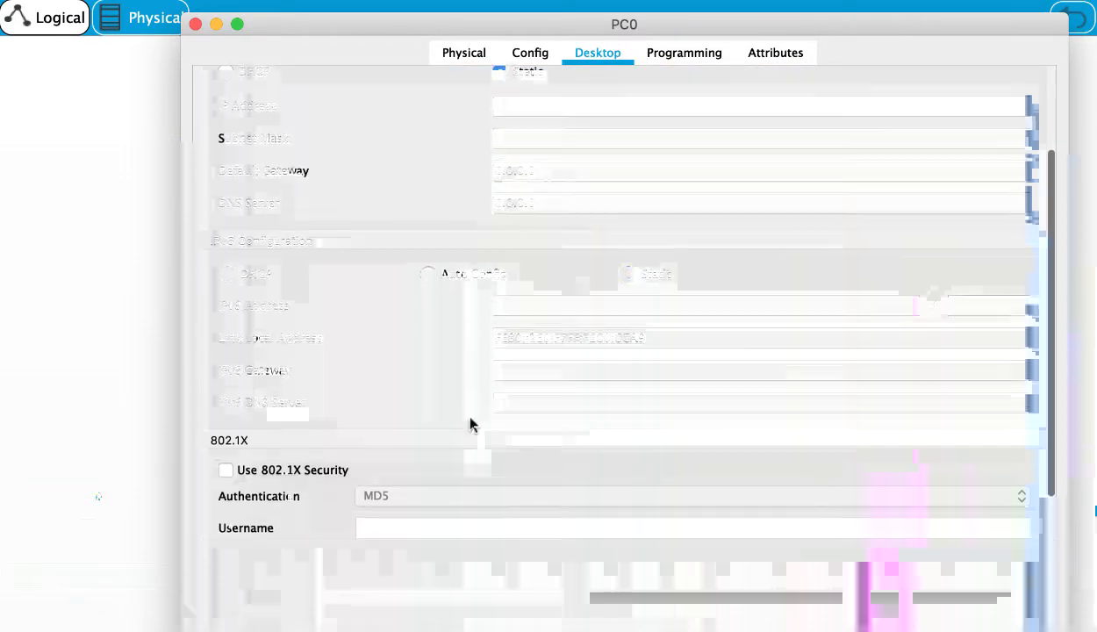
scroll(470, 423, down, 1)
scroll(470, 424, up, 3)
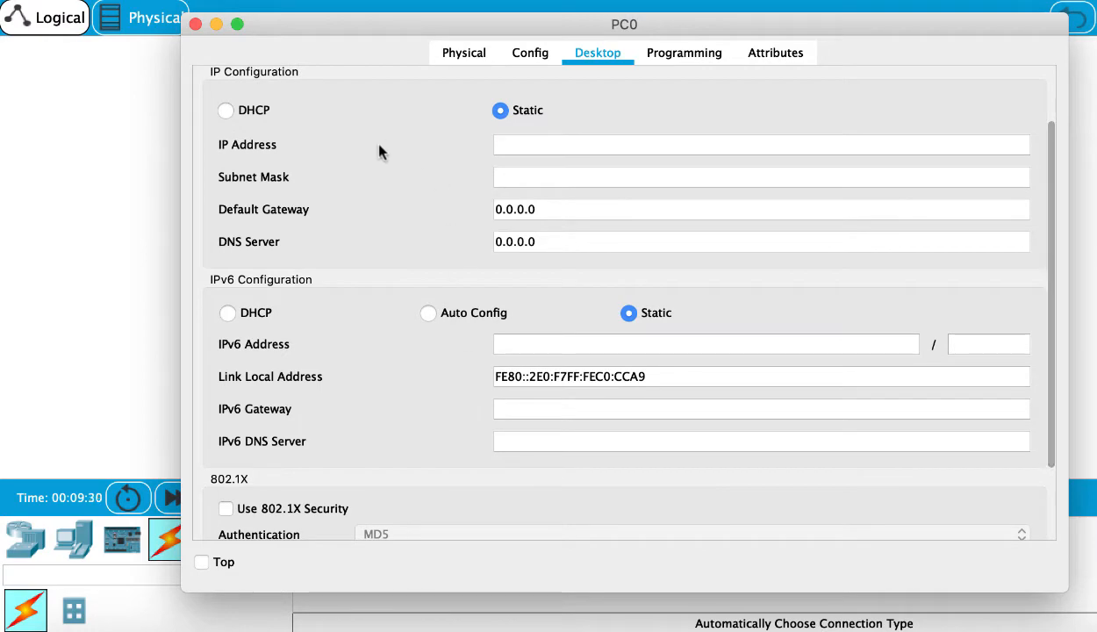
- Examine the PC's IPv6 configuration options and its link-local address
scroll(412, 163, up, 2)
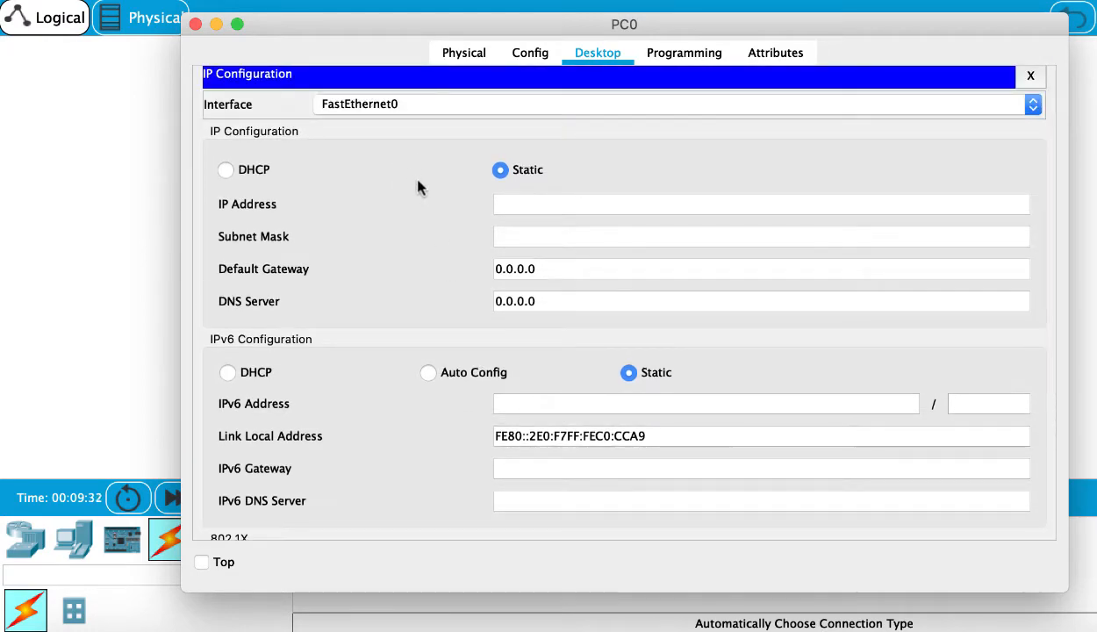
scroll(417, 186, down, 4)
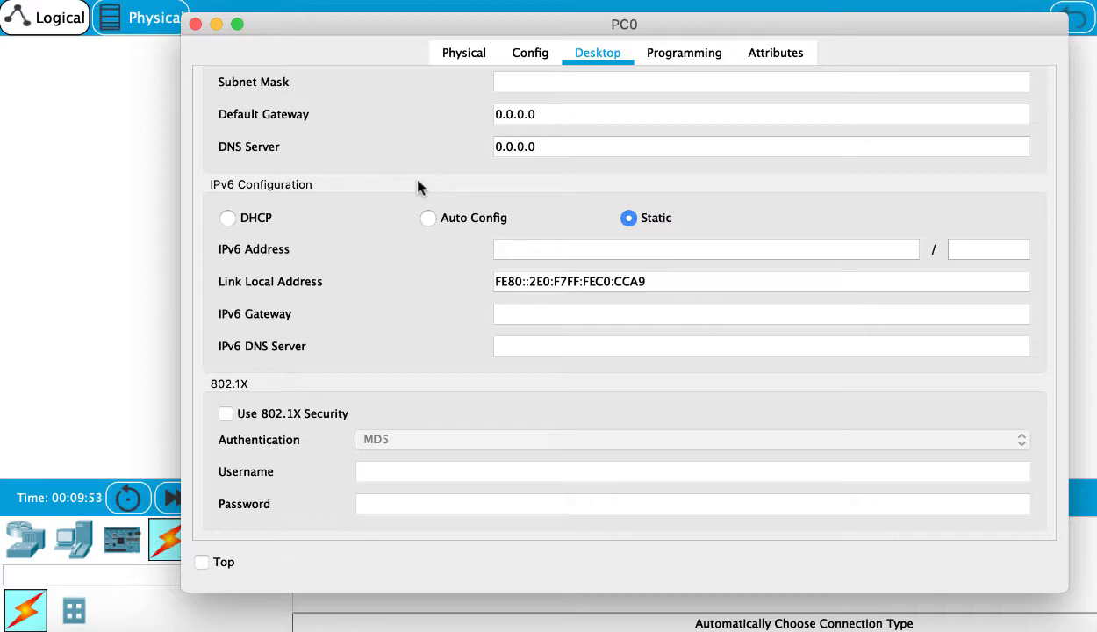
scroll(469, 222, up, 3)
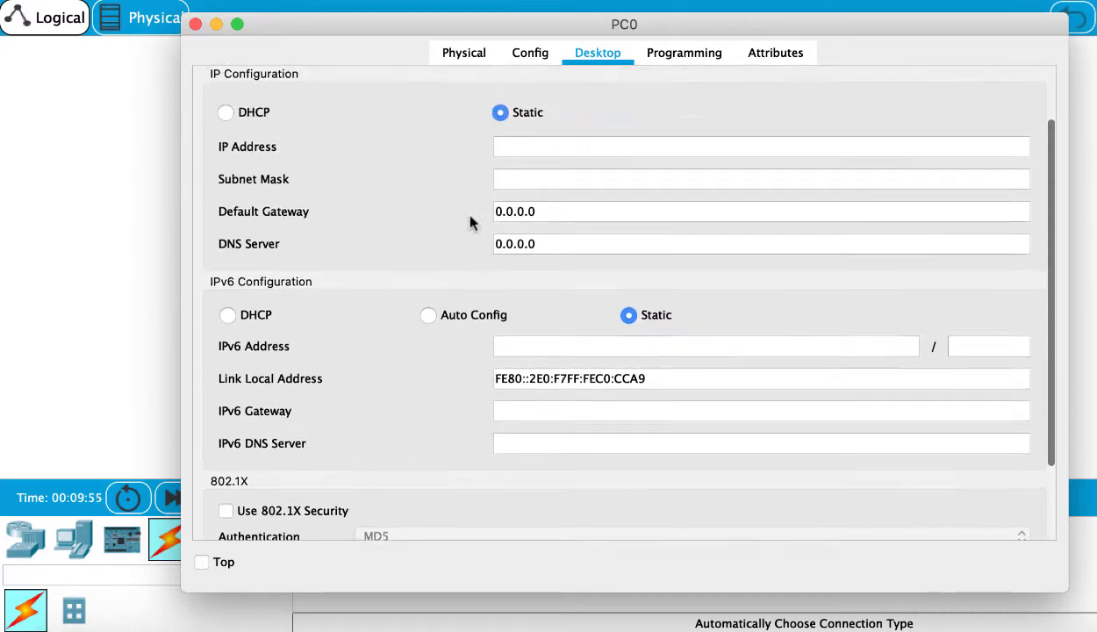
scroll(469, 222, up, 2)
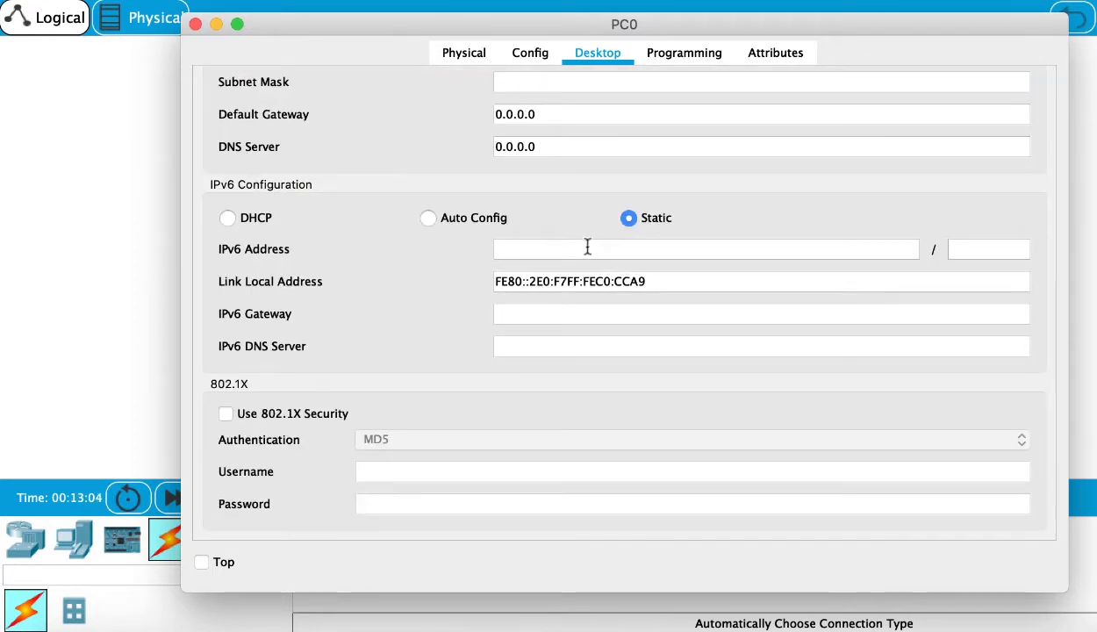
click(427, 219)
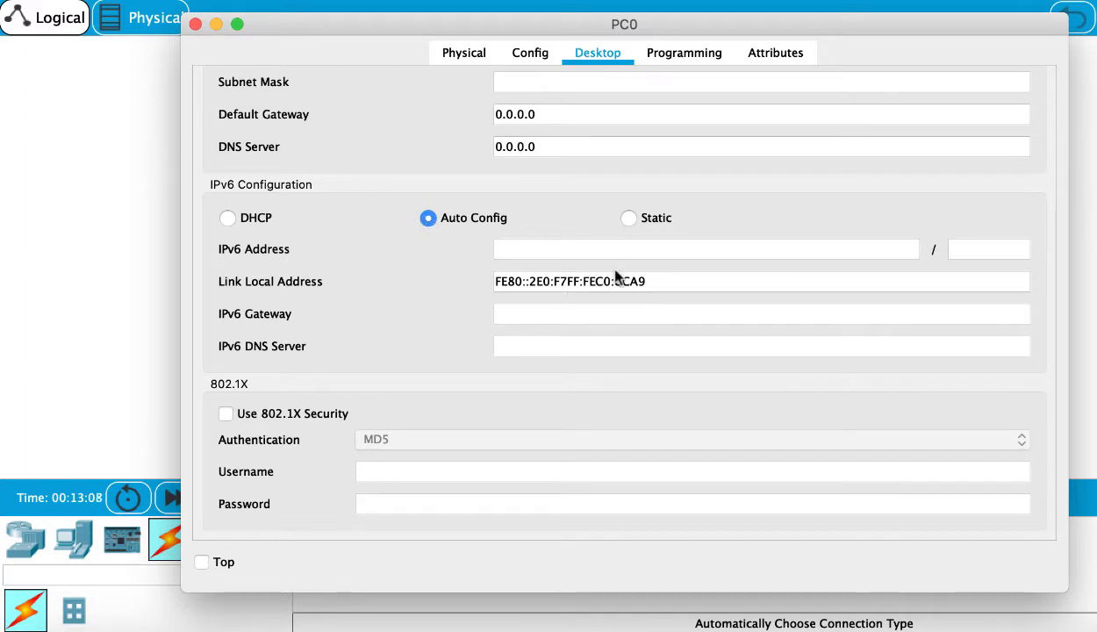
click(226, 219)
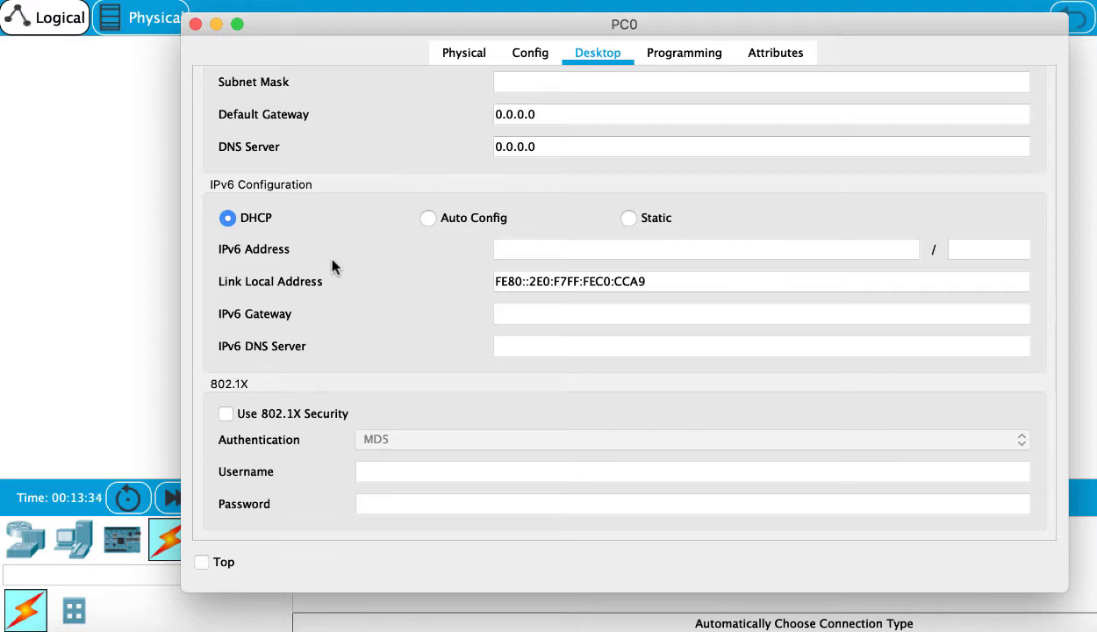
click(650, 281)
drag(650, 281, 531, 285)
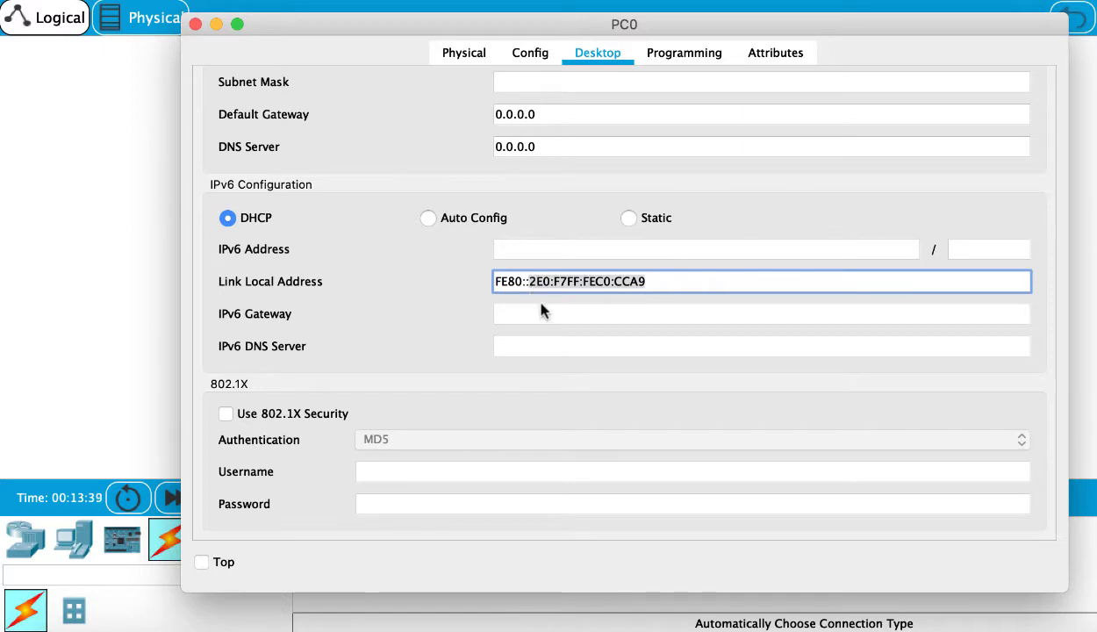
click(540, 304)
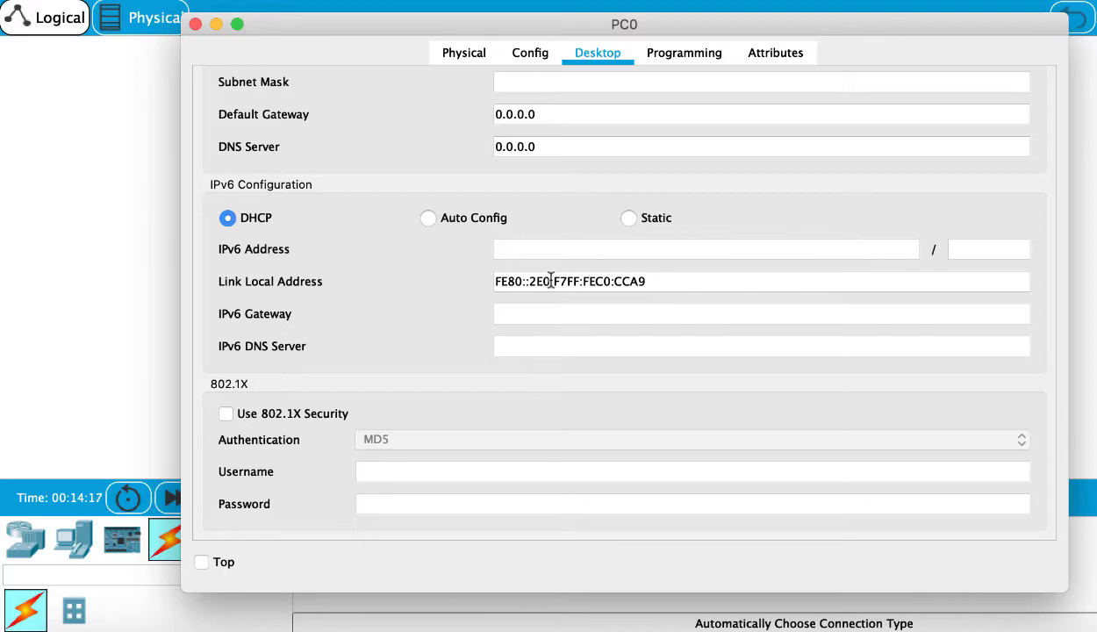
drag(551, 281, 529, 281)
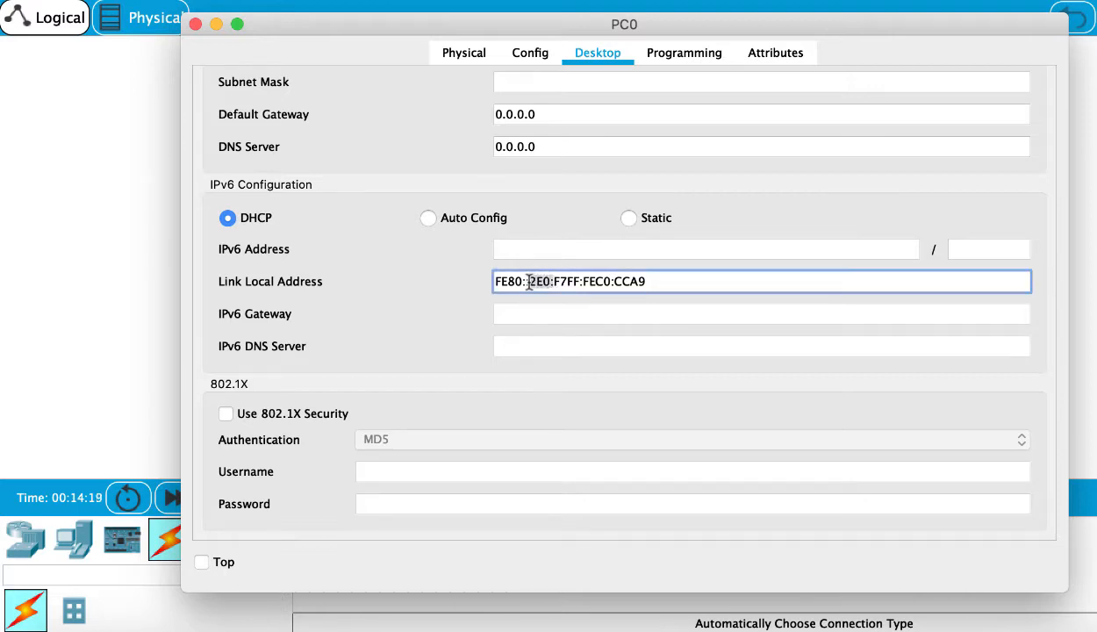
click(579, 281)
drag(580, 281, 554, 294)
click(521, 281)
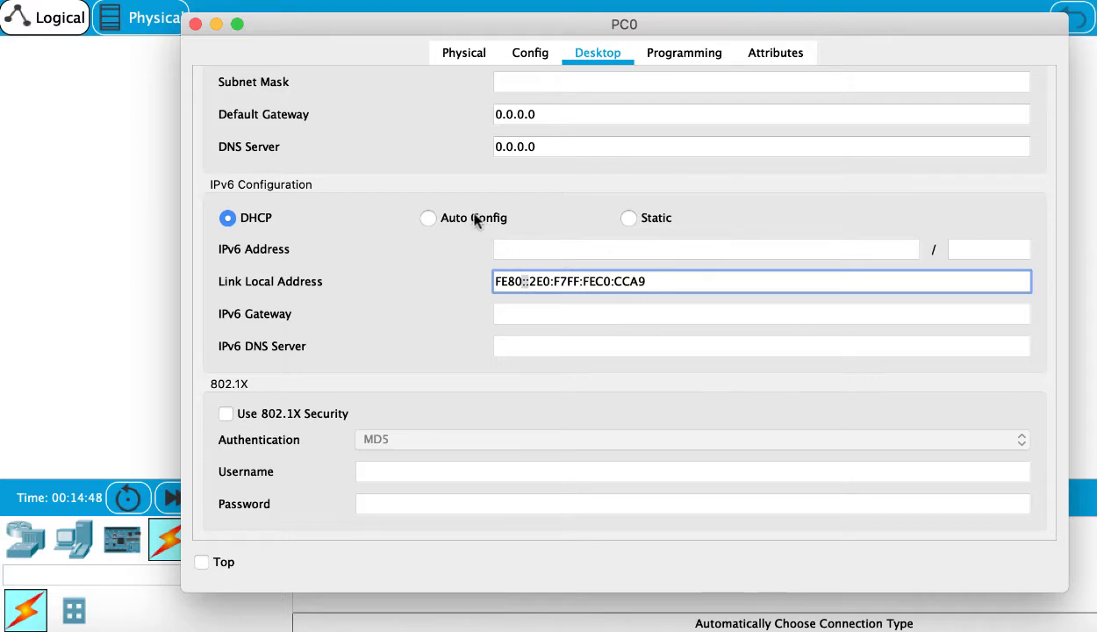
- Set a static IPv6 address of 2000:0001:0000:0000:0000:0000:0000:0002 with prefix length 64 on the left PC
click(628, 217)
click(625, 249)
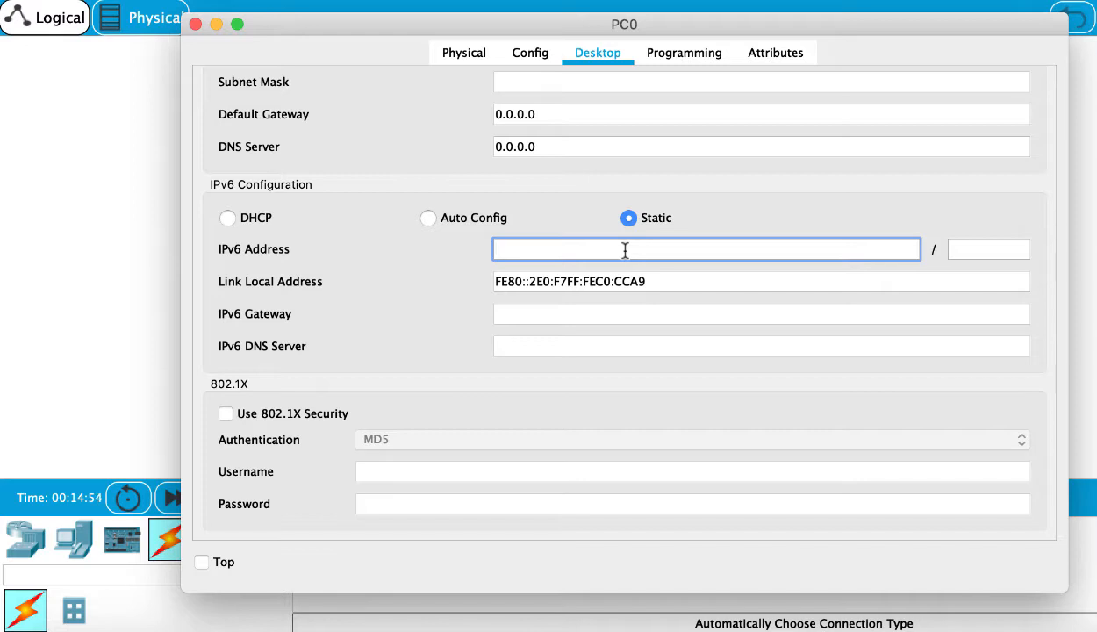
text(2000:)
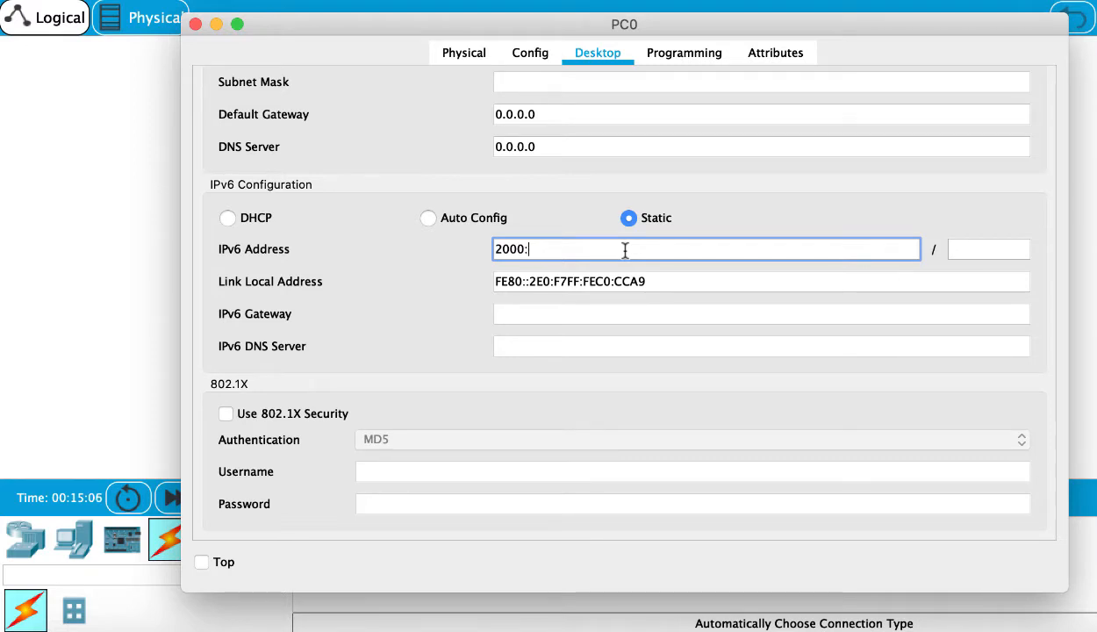
text(0001:0000:0000)
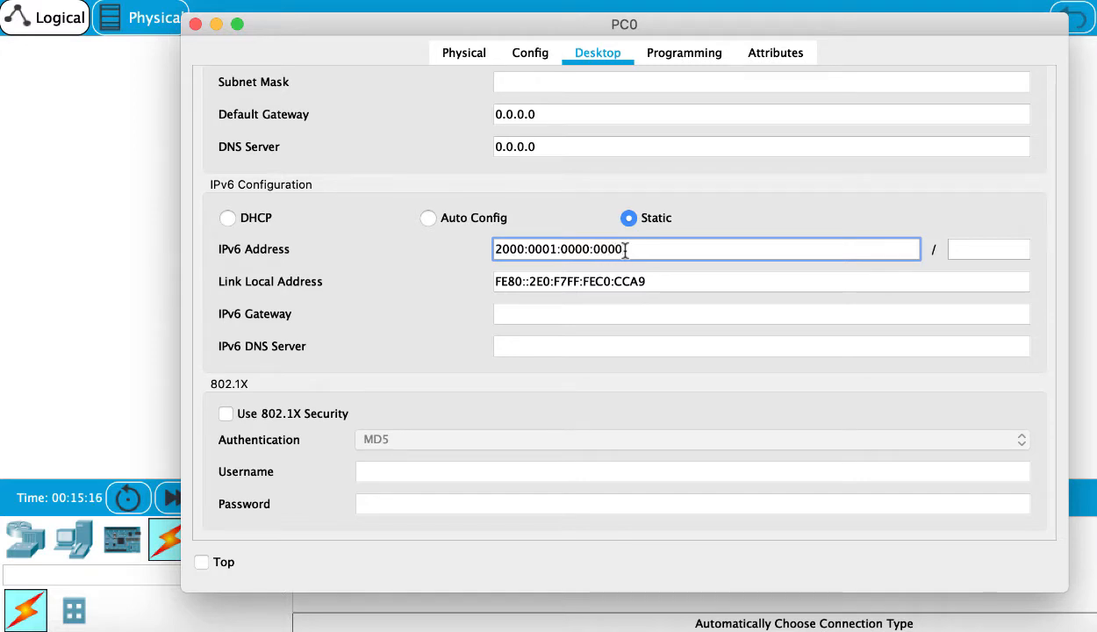
text(:)
text(0000:)
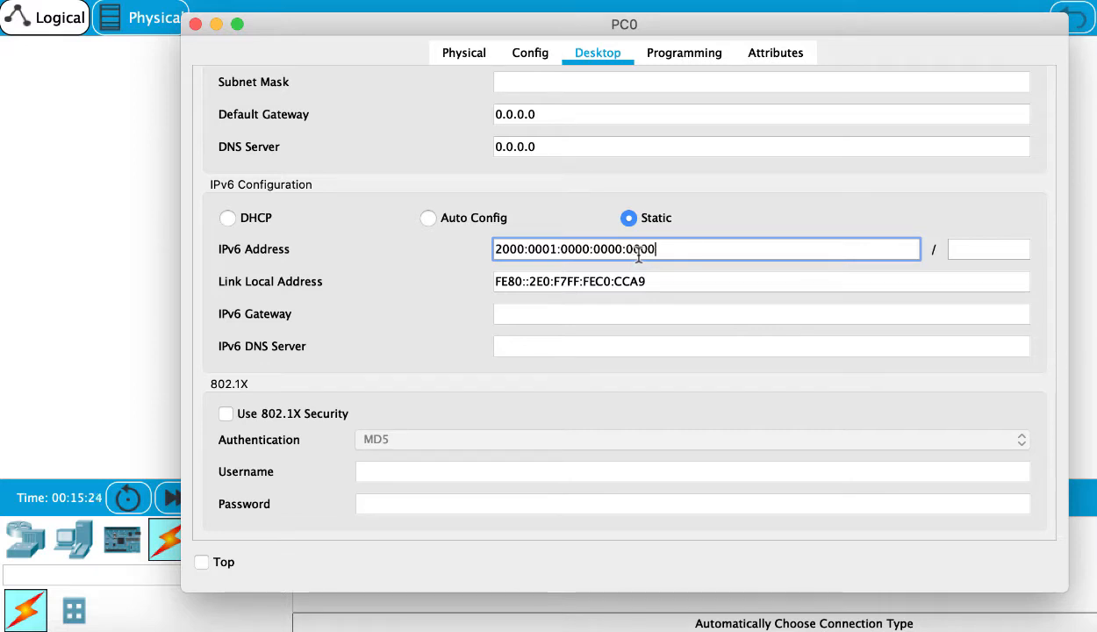
text(0000:00)
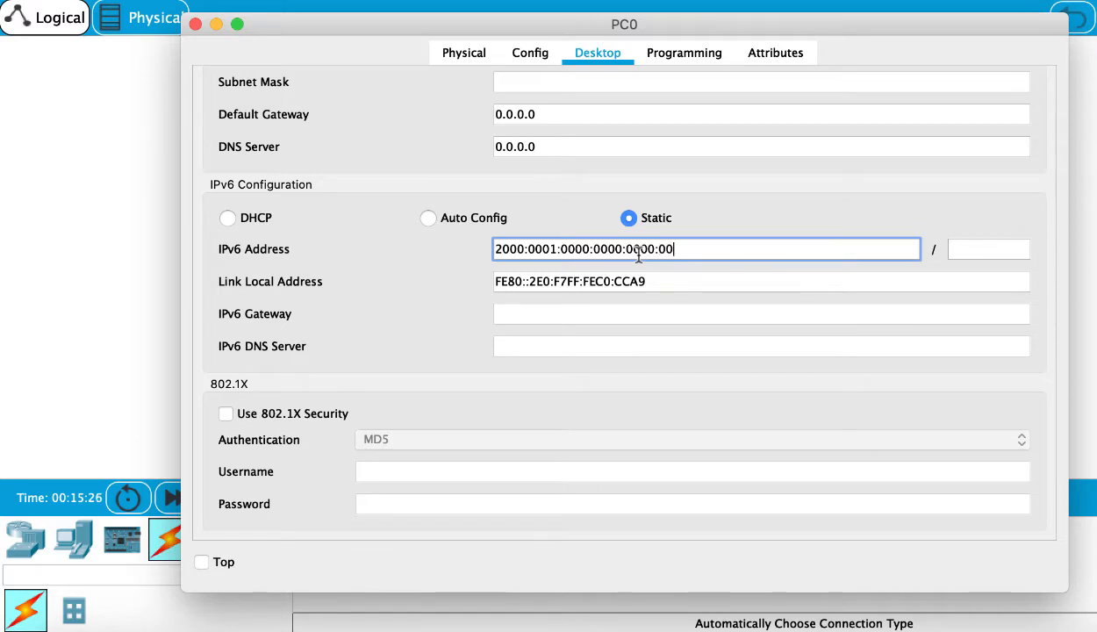
text(00:0000)
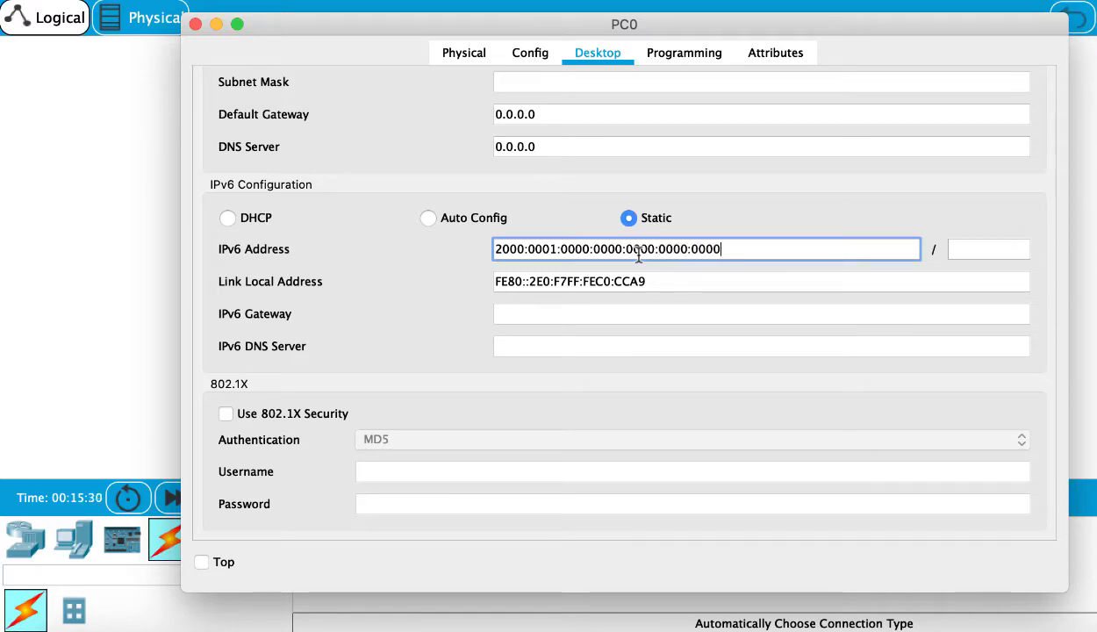
text(:0002)
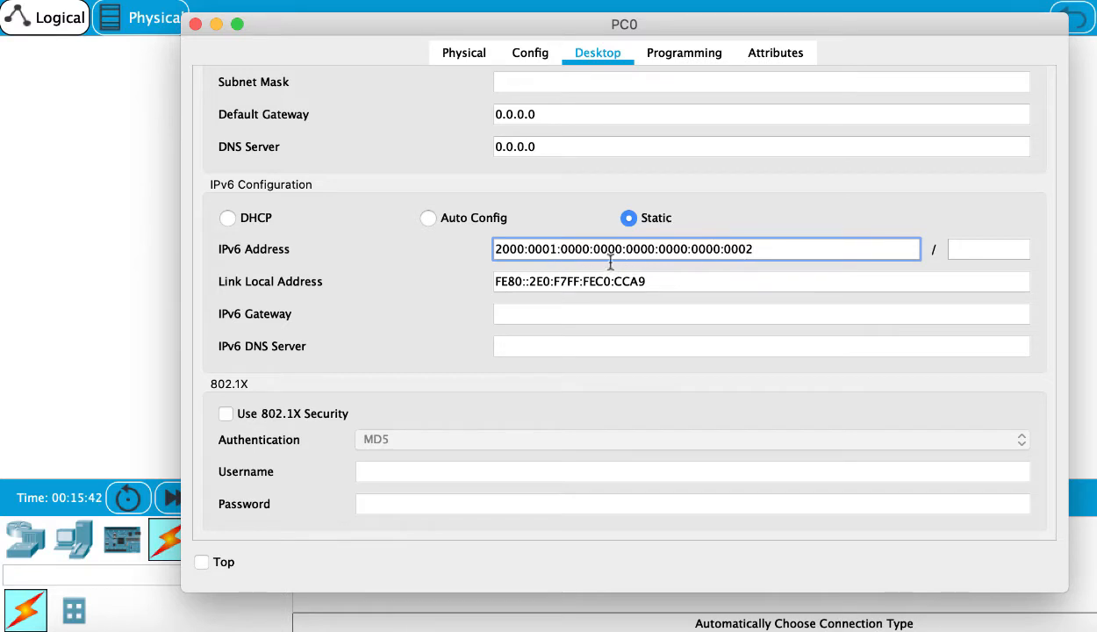
click(974, 249)
text(64)
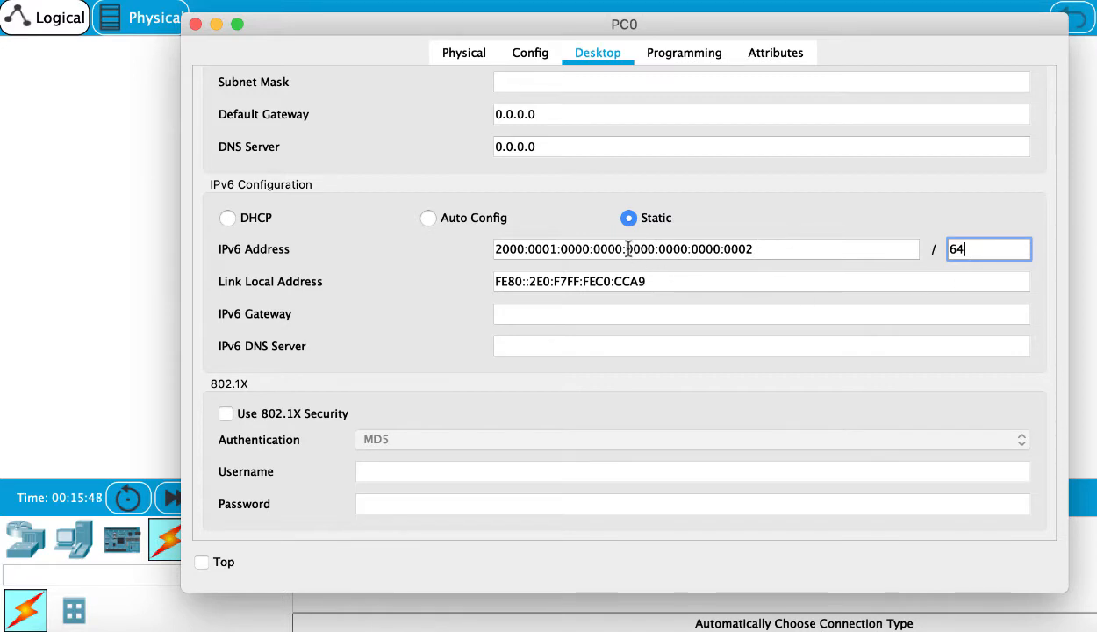
- Set the left PC's IPv6 gateway to 2000:1::1 and close its settings window
drag(627, 249, 472, 249)
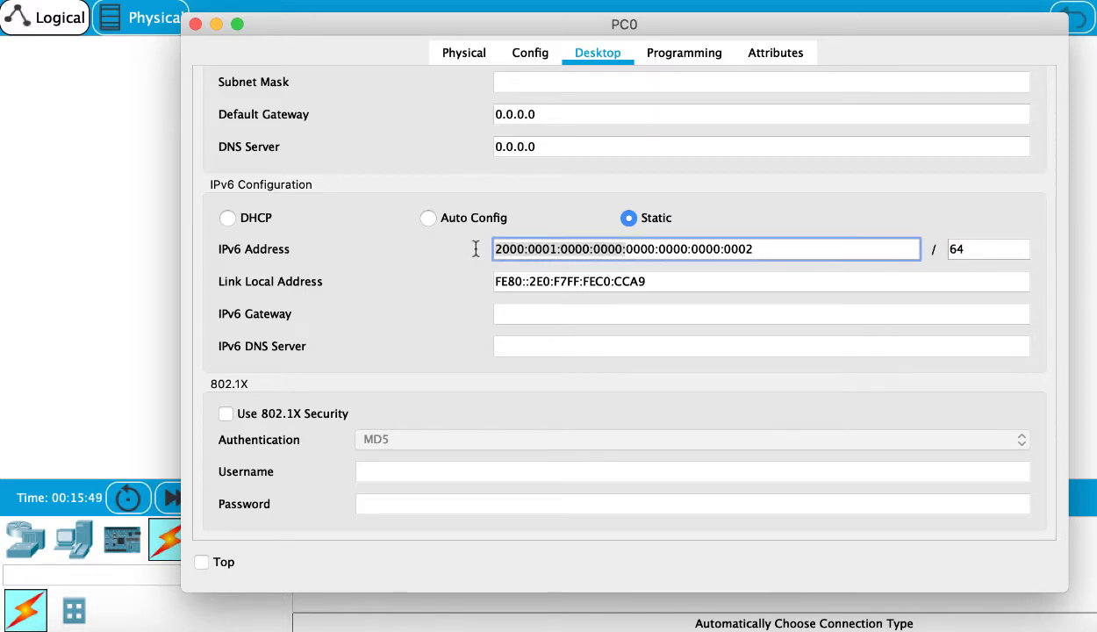
click(559, 314)
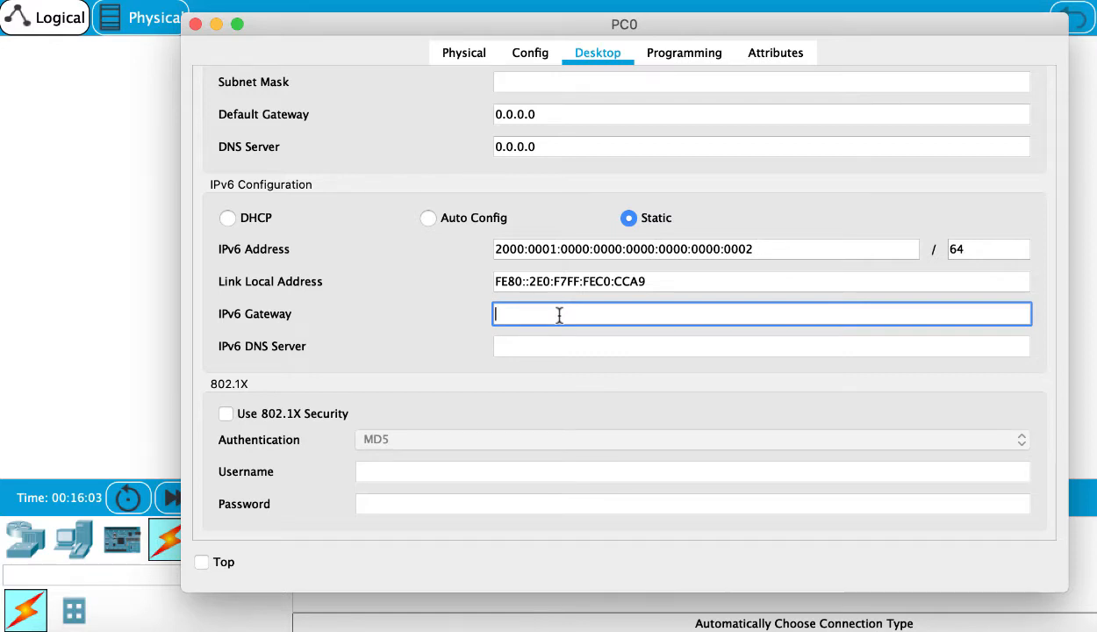
text(2000:)
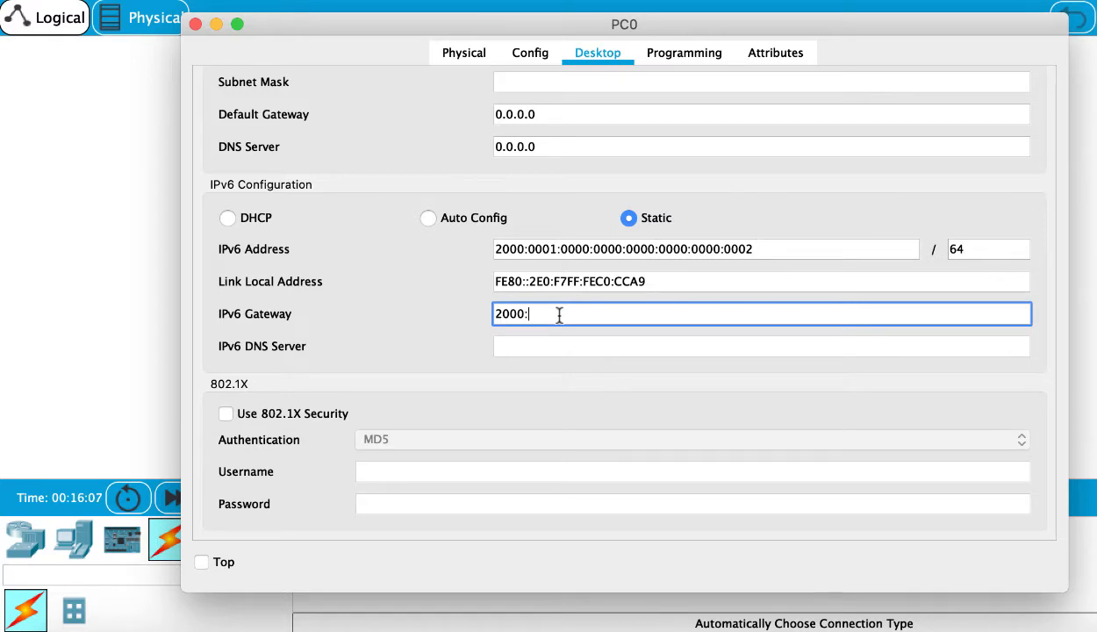
text(1::1)
click(554, 343)
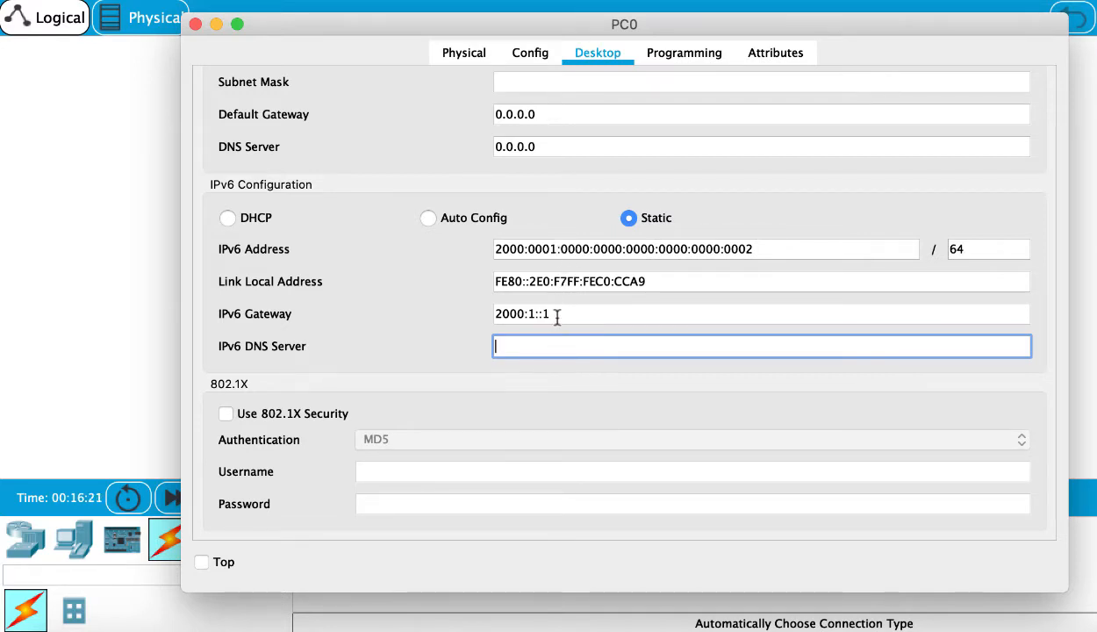
drag(558, 313, 478, 313)
drag(760, 249, 487, 250)
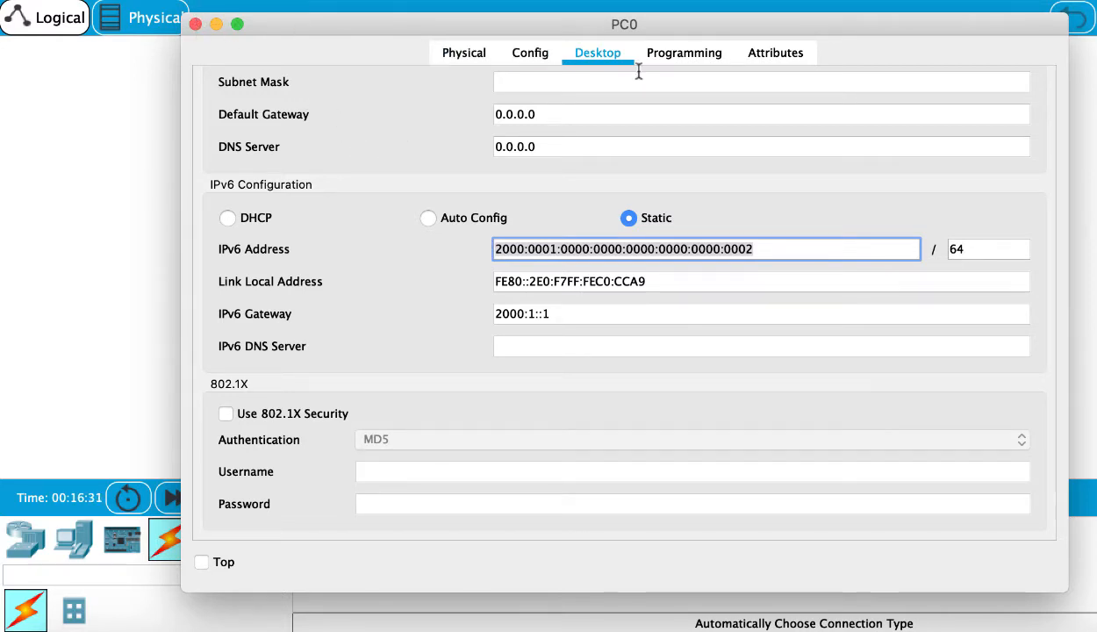
click(195, 25)
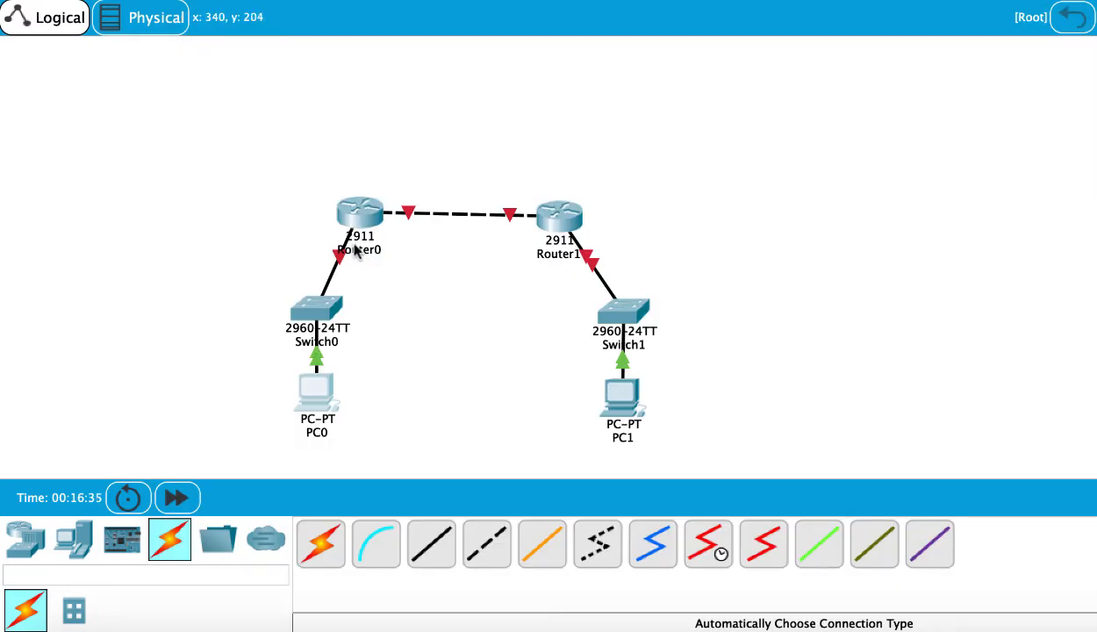
- Open the left router's settings, view its GigabitEthernet0/0 interface, and switch to its command line
click(358, 216)
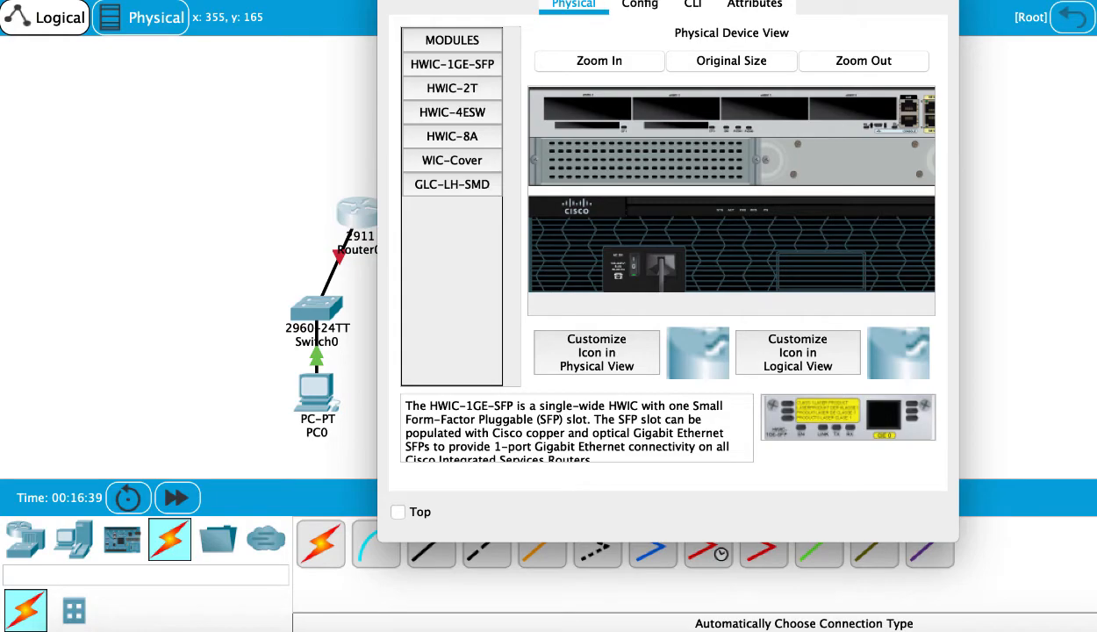
drag(646, 0, 706, 57)
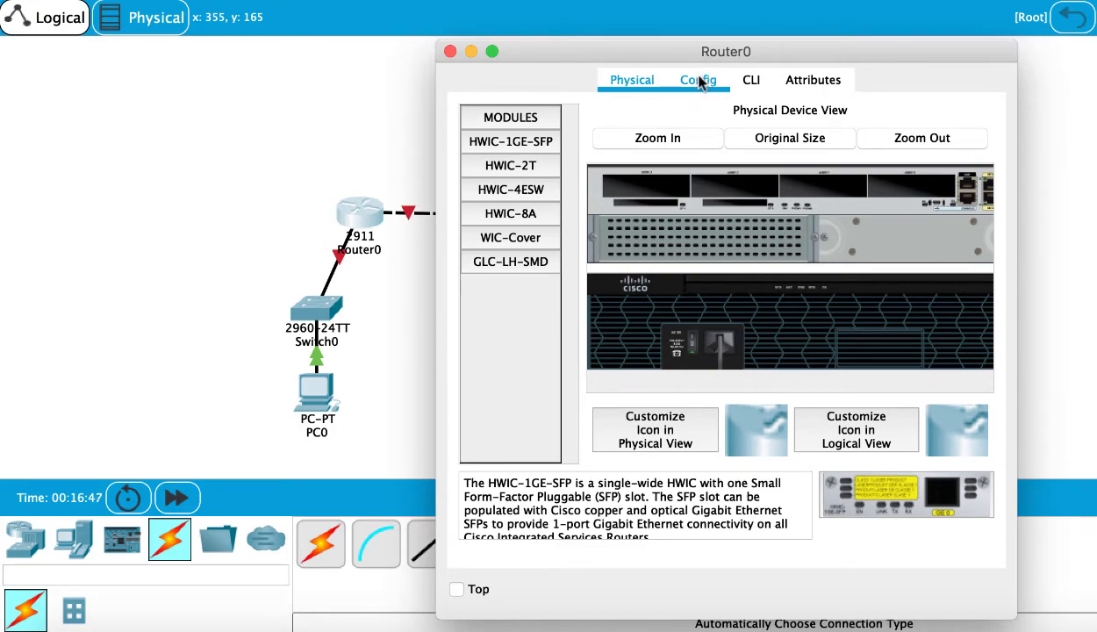
click(716, 83)
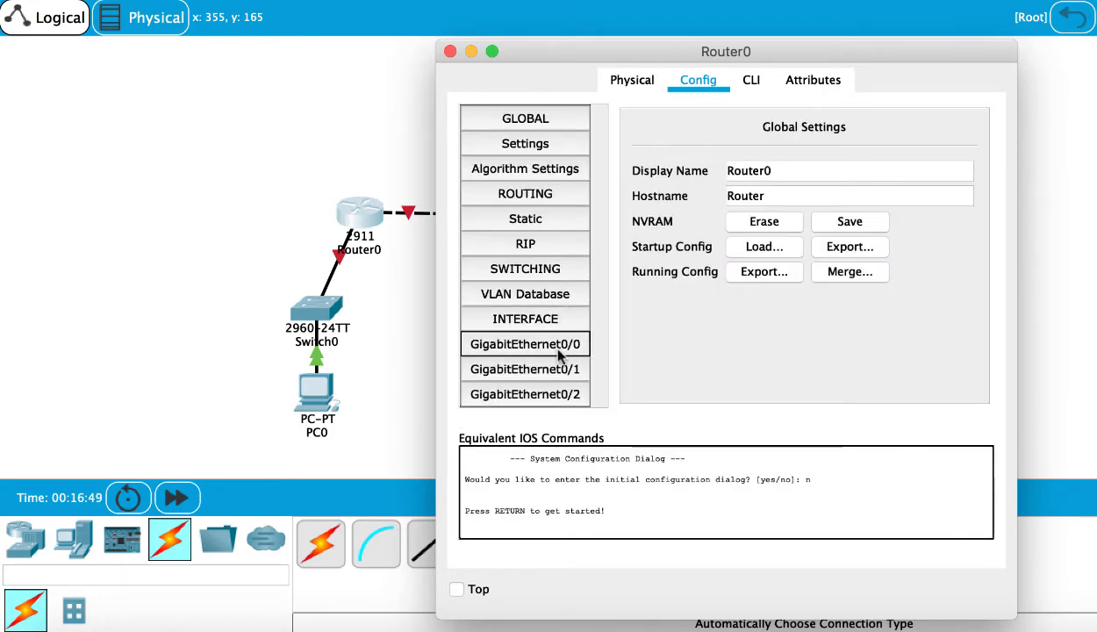
click(559, 349)
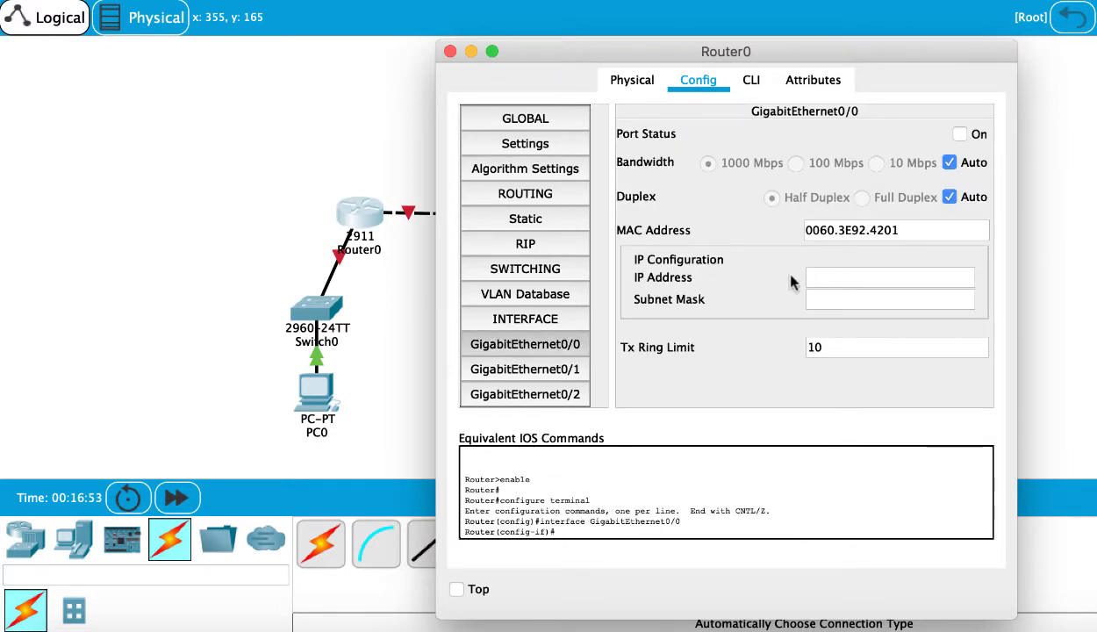
click(751, 81)
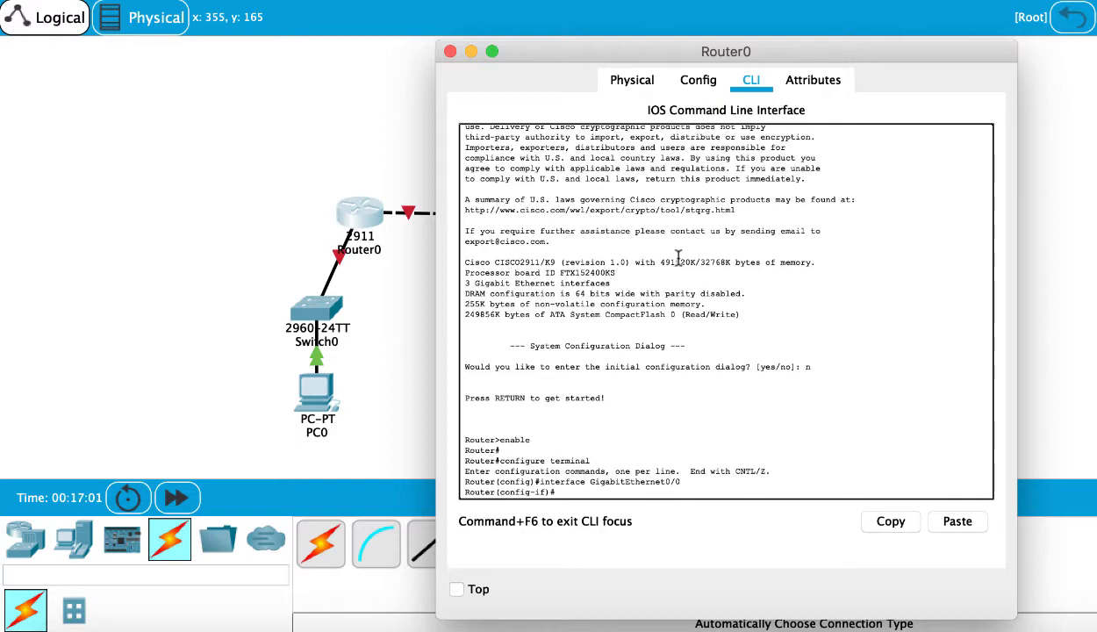
- Leave interface and global configuration mode and end the router's console session with exit commands
text(e)
text(xit)
key(Return)
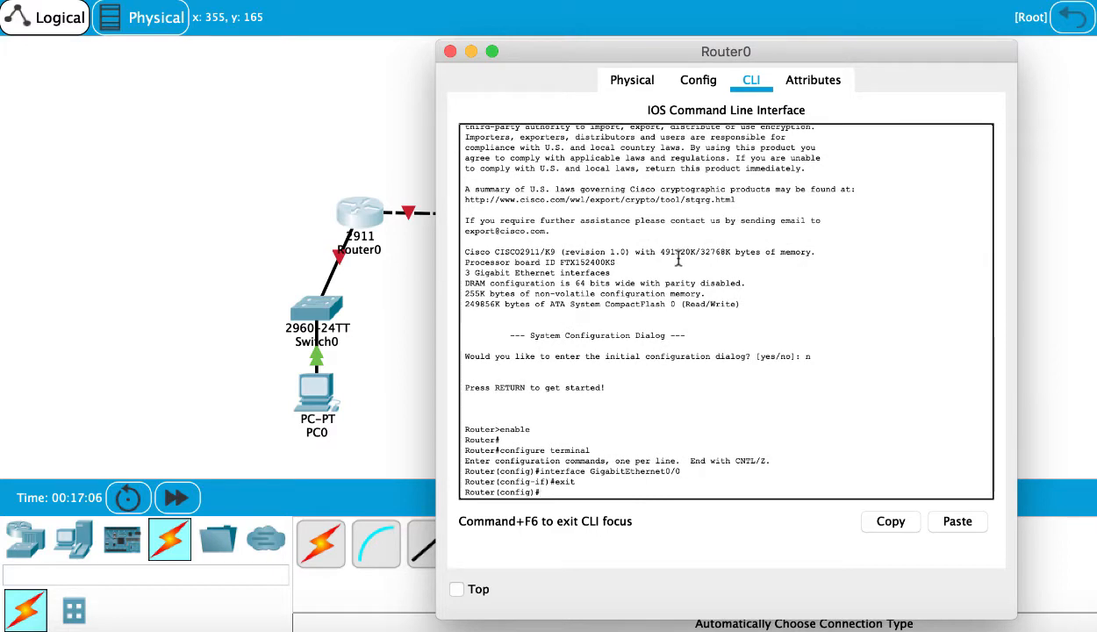
text(exit)
key(Return)
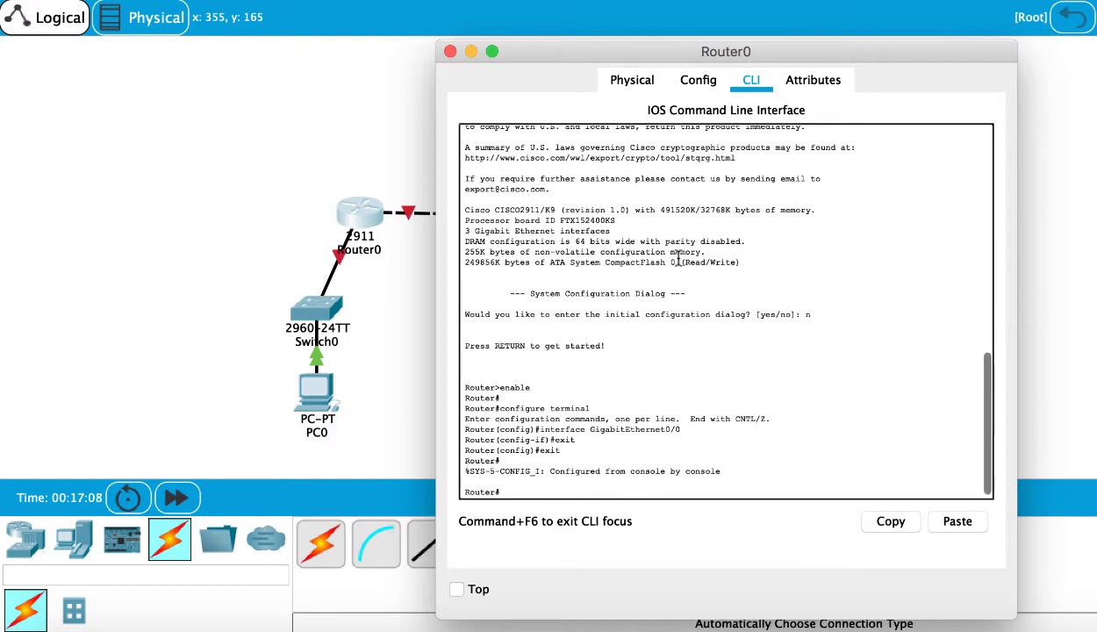
key(Up)
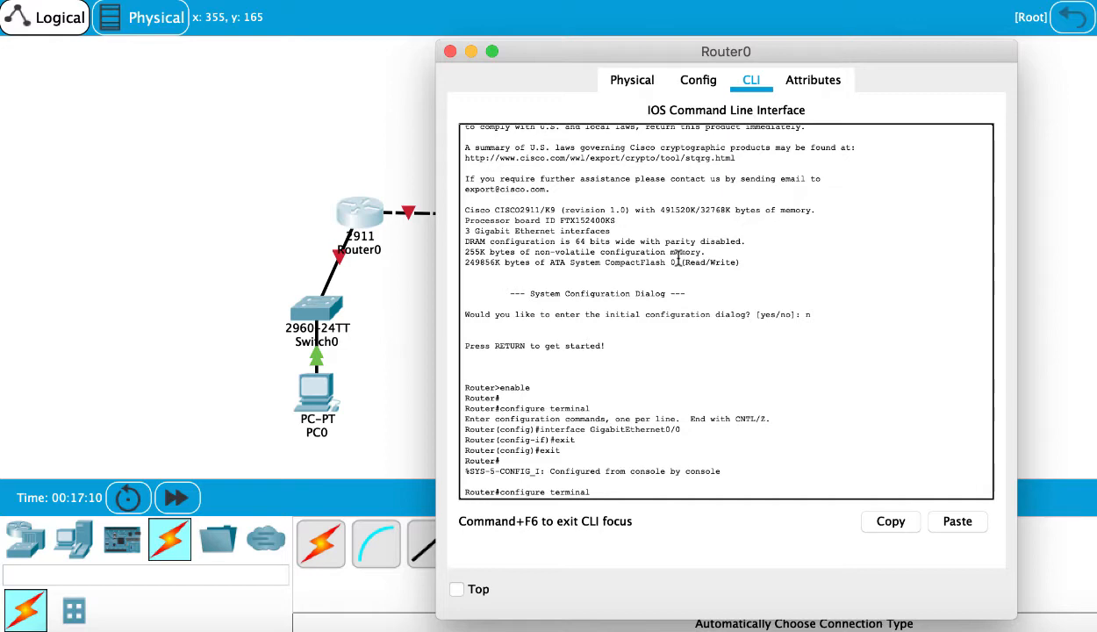
key(BackSpace)
key(BackSpace)
key(BackSpace)
key(BackSpace)
key(BackSpace)
key(BackSpace)
key(BackSpace)
key(BackSpace)
key(BackSpace)
key(BackSpace)
key(BackSpace)
key(BackSpace)
key(BackSpace)
key(BackSpace)
key(BackSpace)
key(BackSpace)
key(BackSpace)
key(BackSpace)
text(exit)
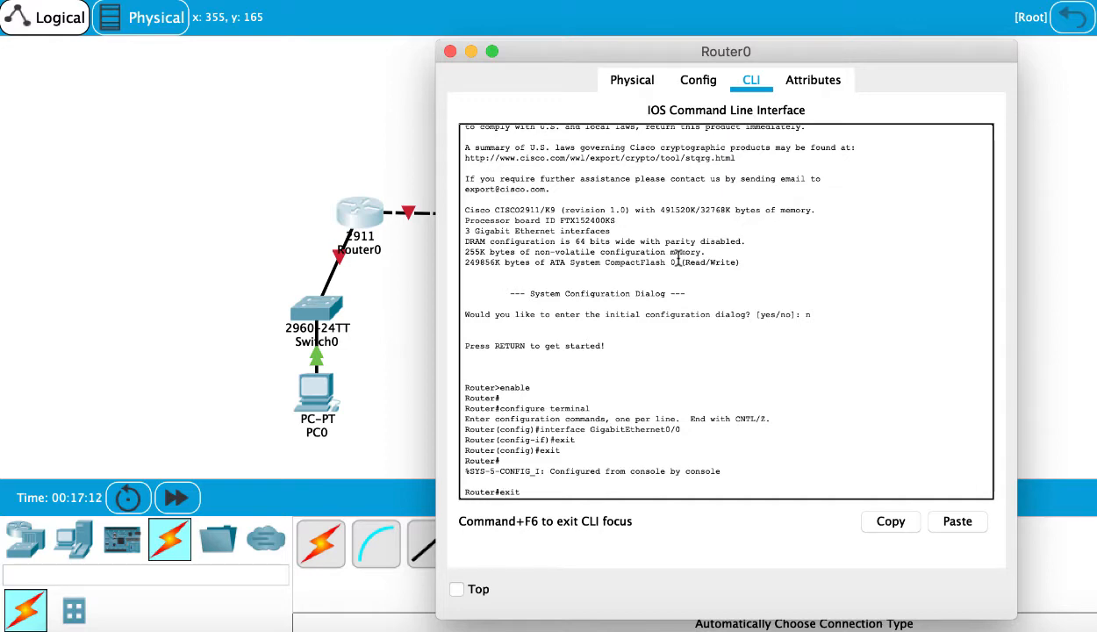
key(Return)
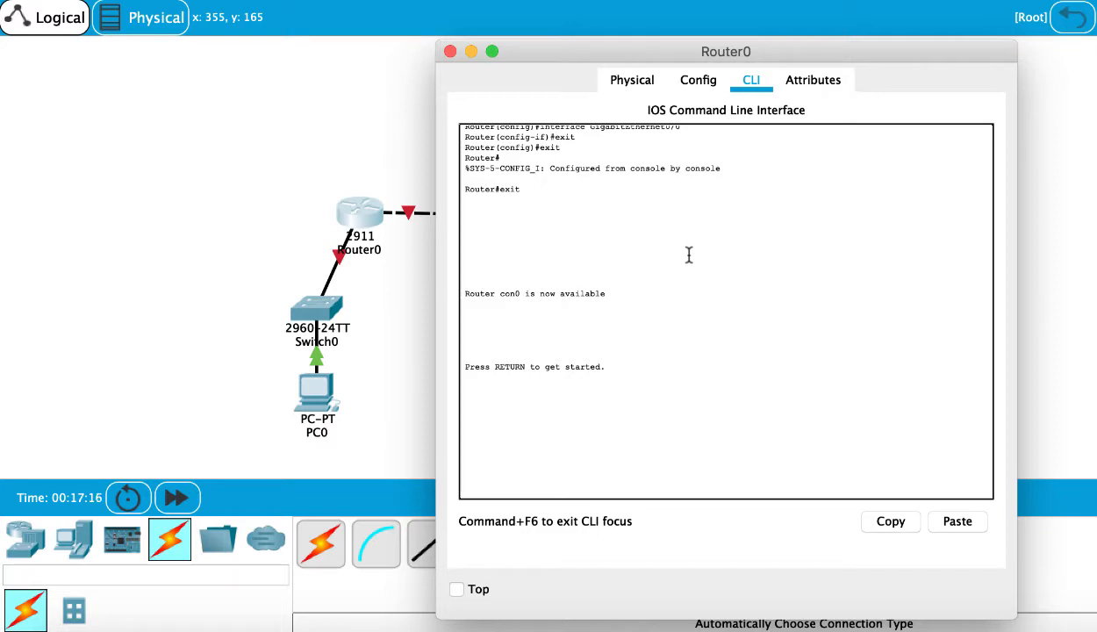
drag(698, 54, 669, 28)
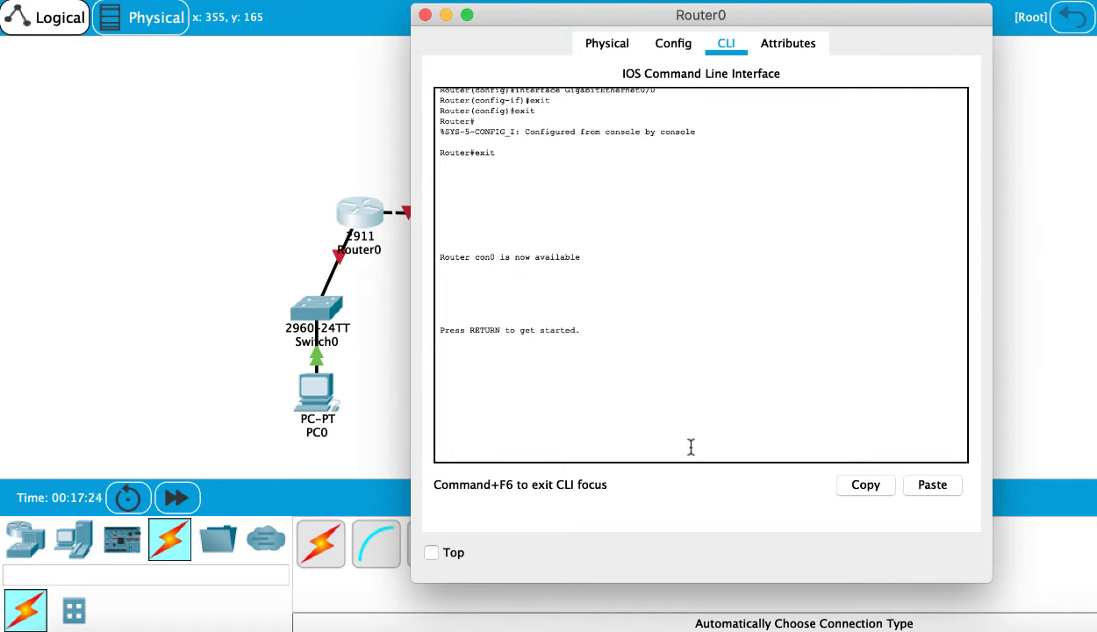
- Start a new console session on the router, list the exec commands, and enter privileged EXEC mode with enable
key(Return)
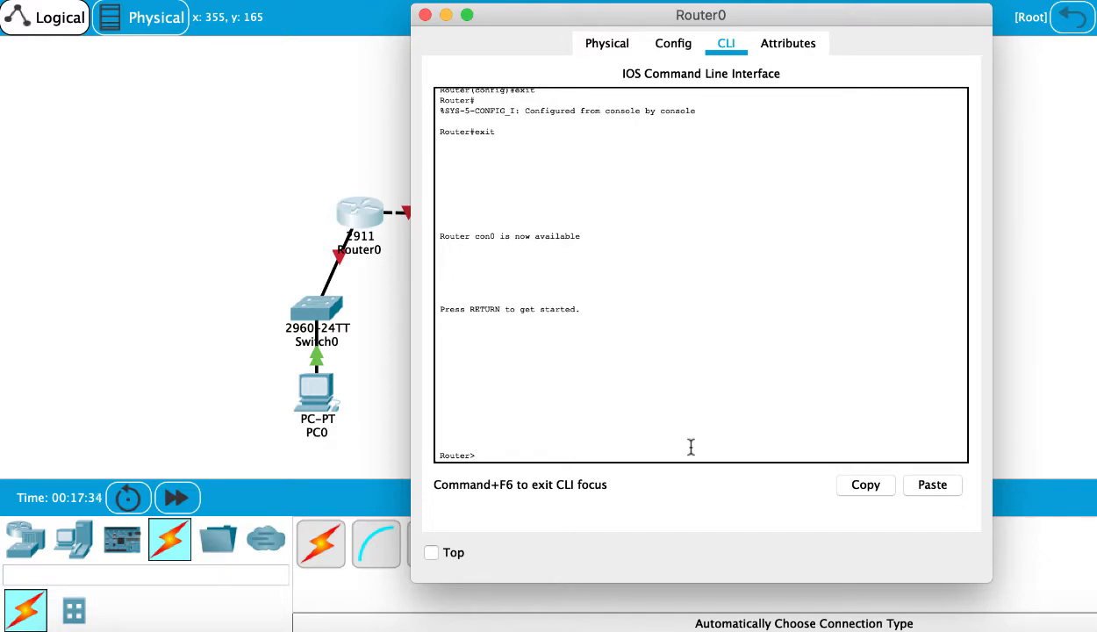
text(?)
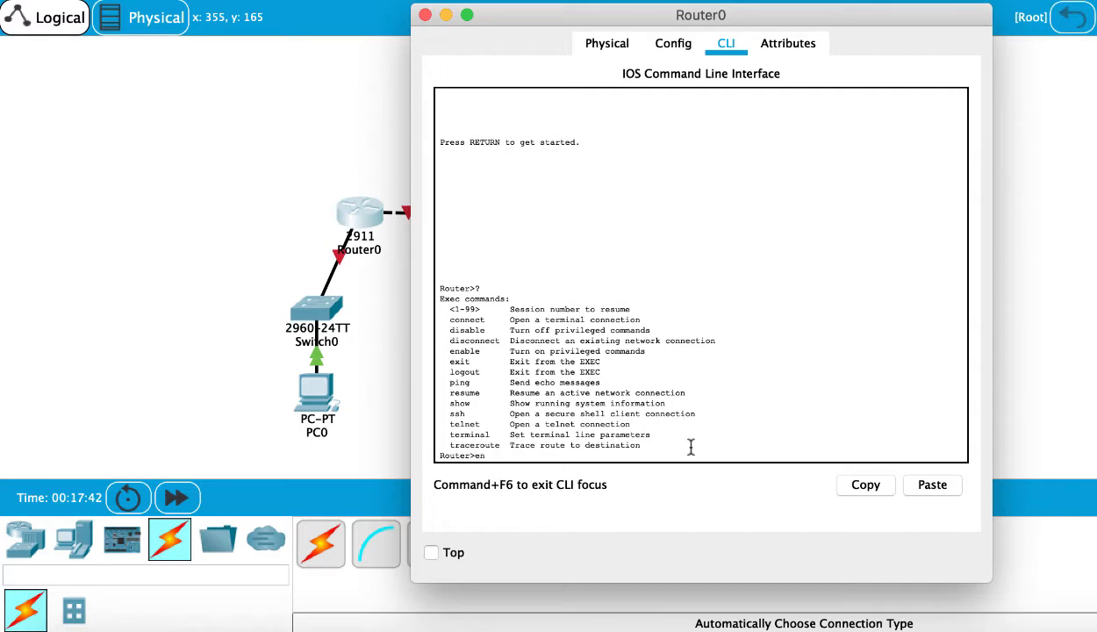
text(lbe)
key(BackSpace)
key(BackSpace)
key(BackSpace)
text(ble)
key(Return)
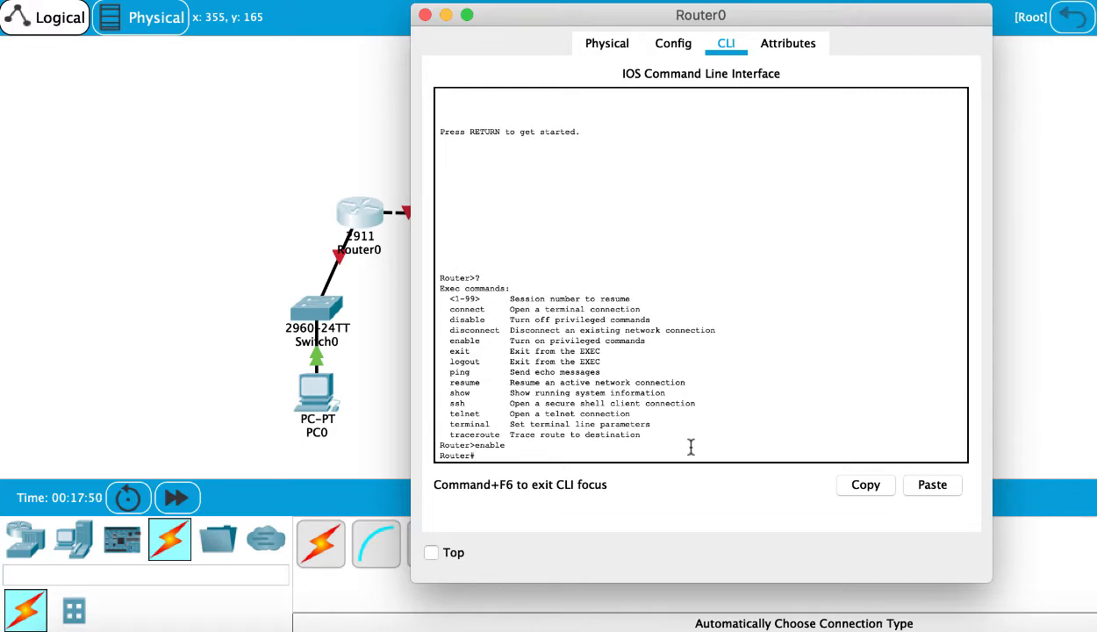
- List the privileged commands and enter global configuration mode with configure terminal
text(?)
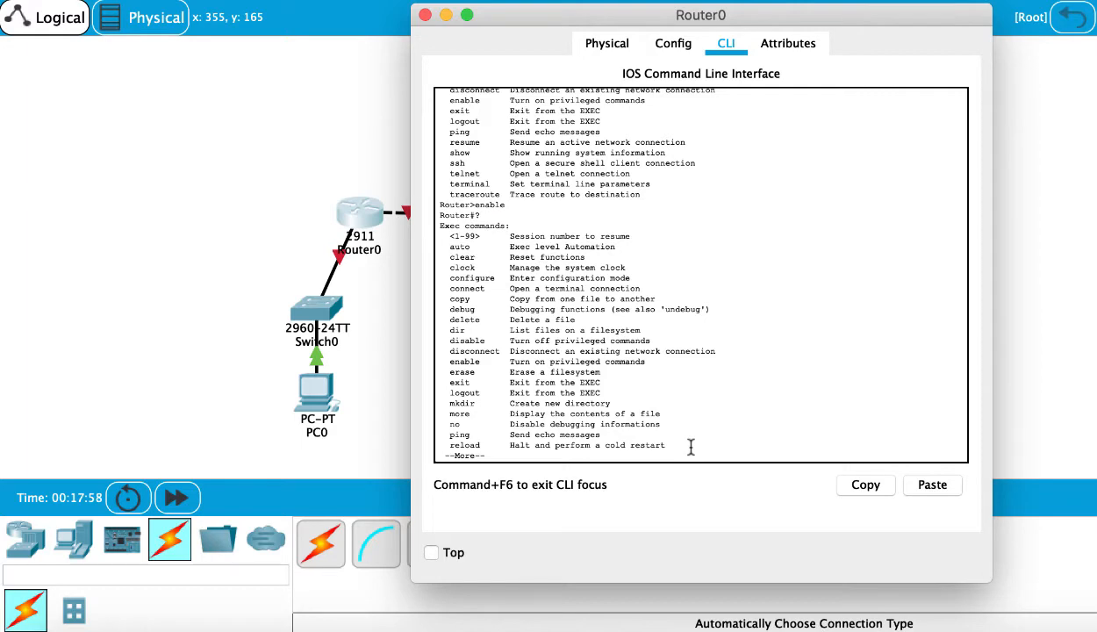
key(space)
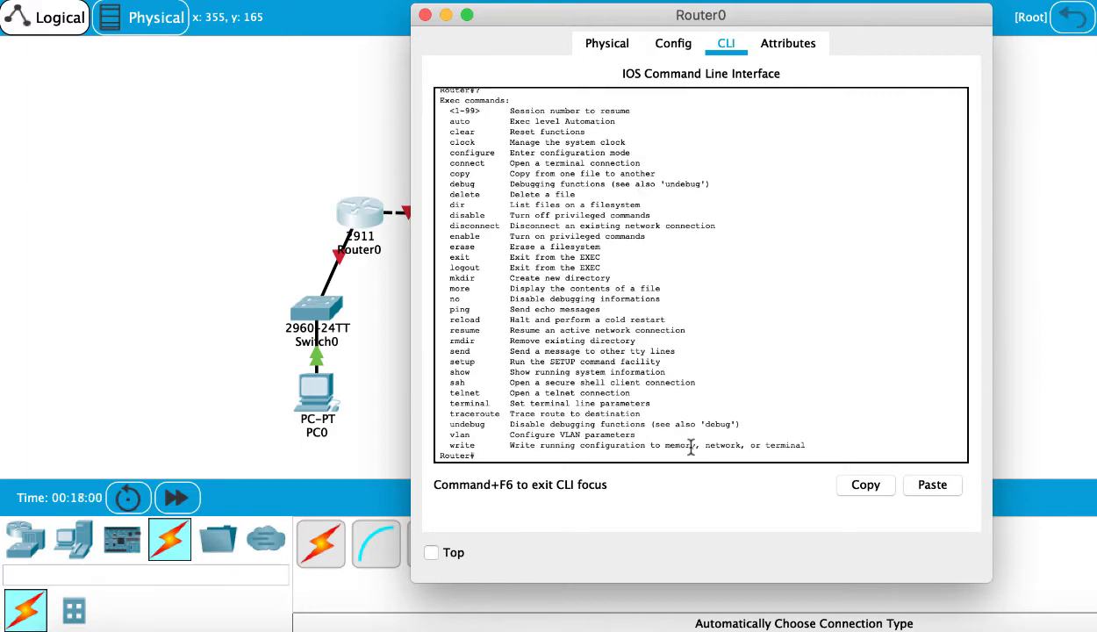
text(conf)
key(Tab)
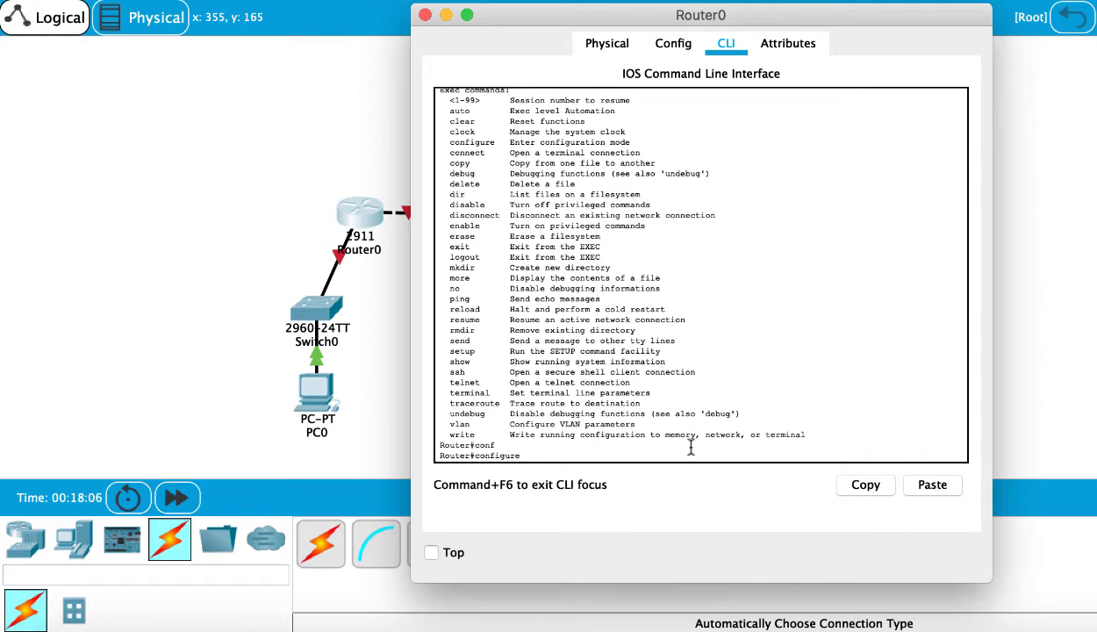
text(ter)
key(Tab)
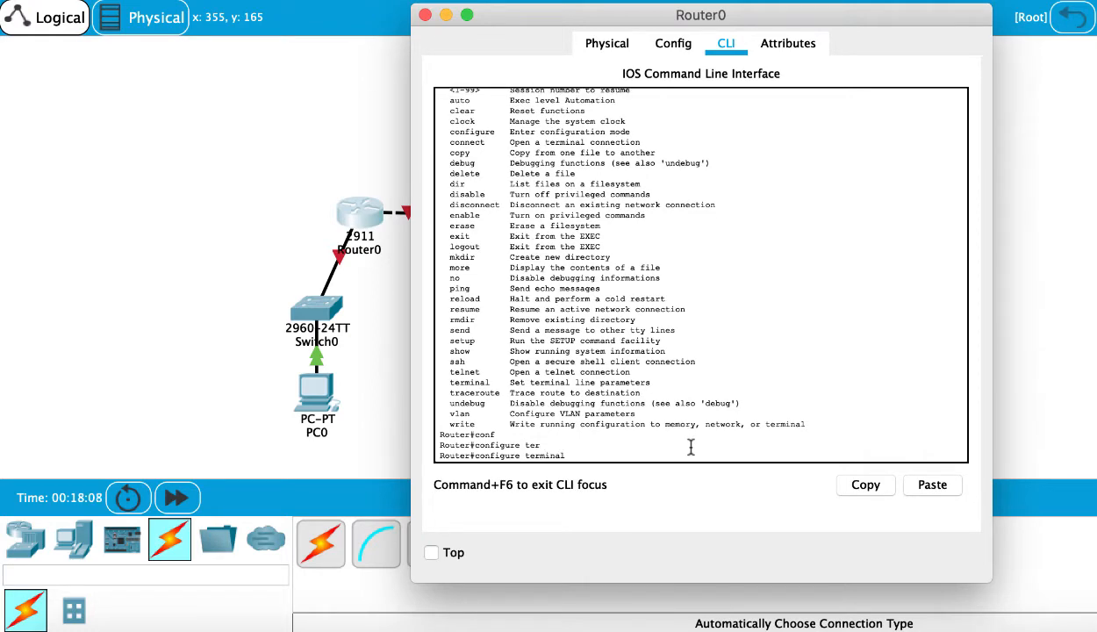
key(Return)
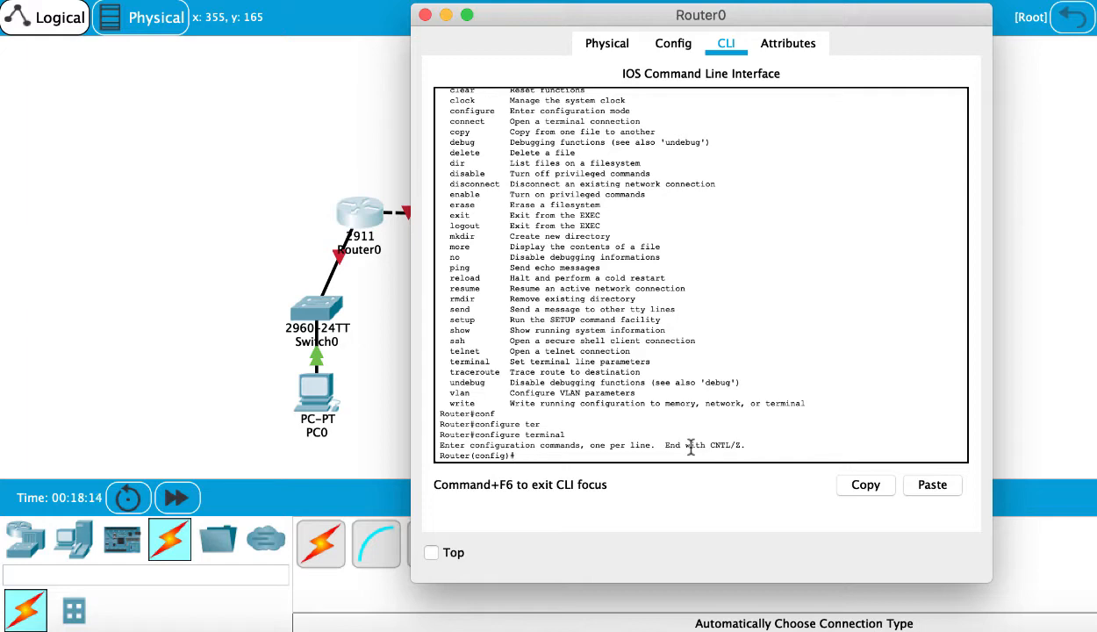
text(?)
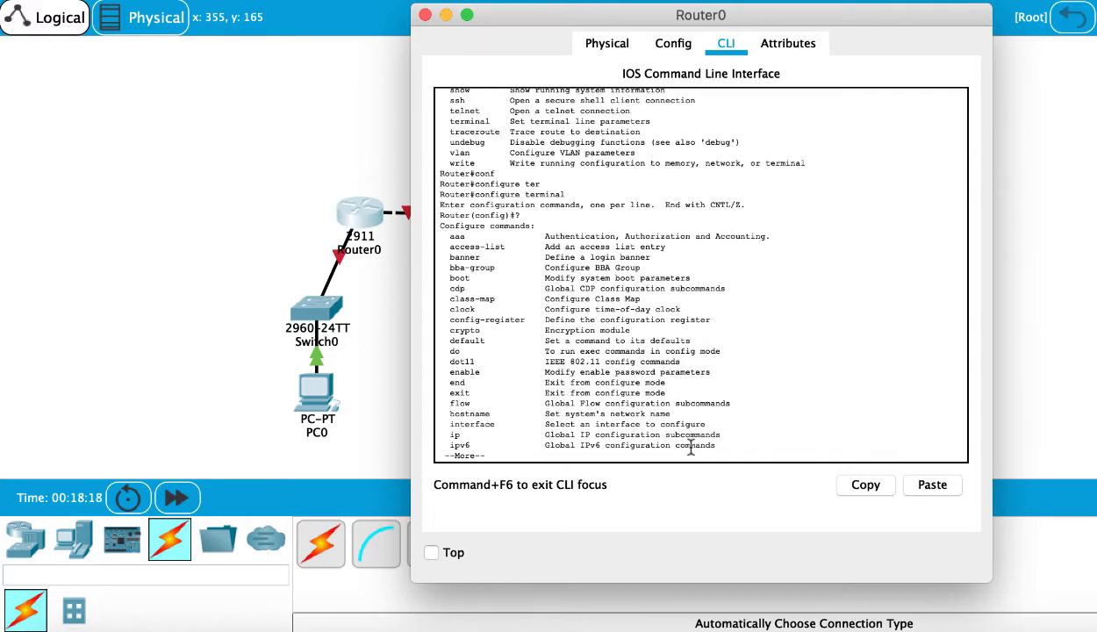
text(q)
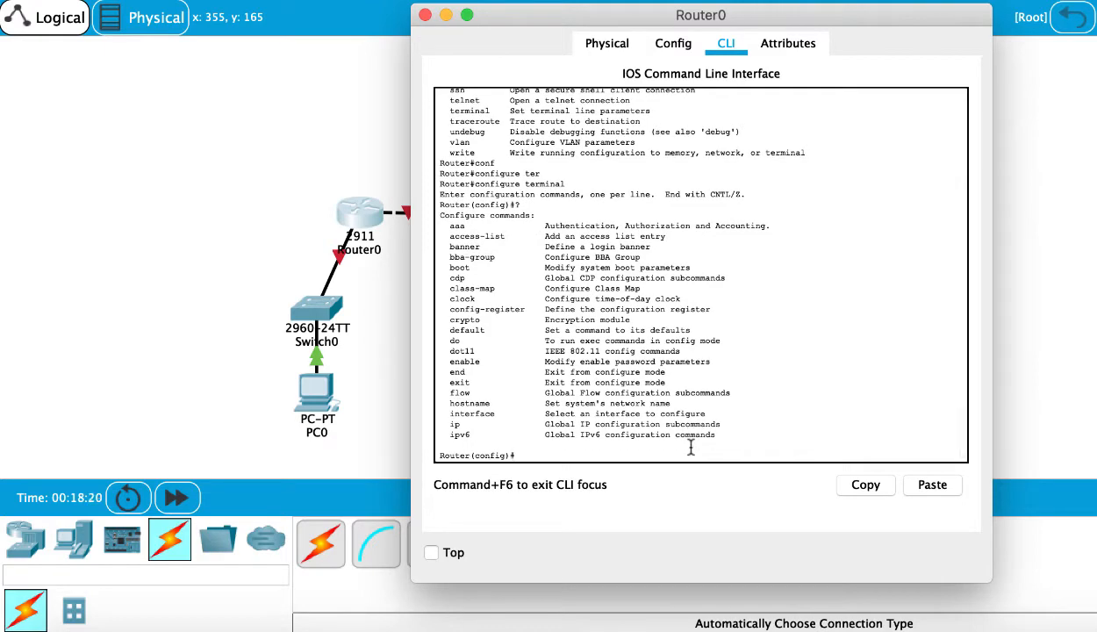
text(ipv6 ?)
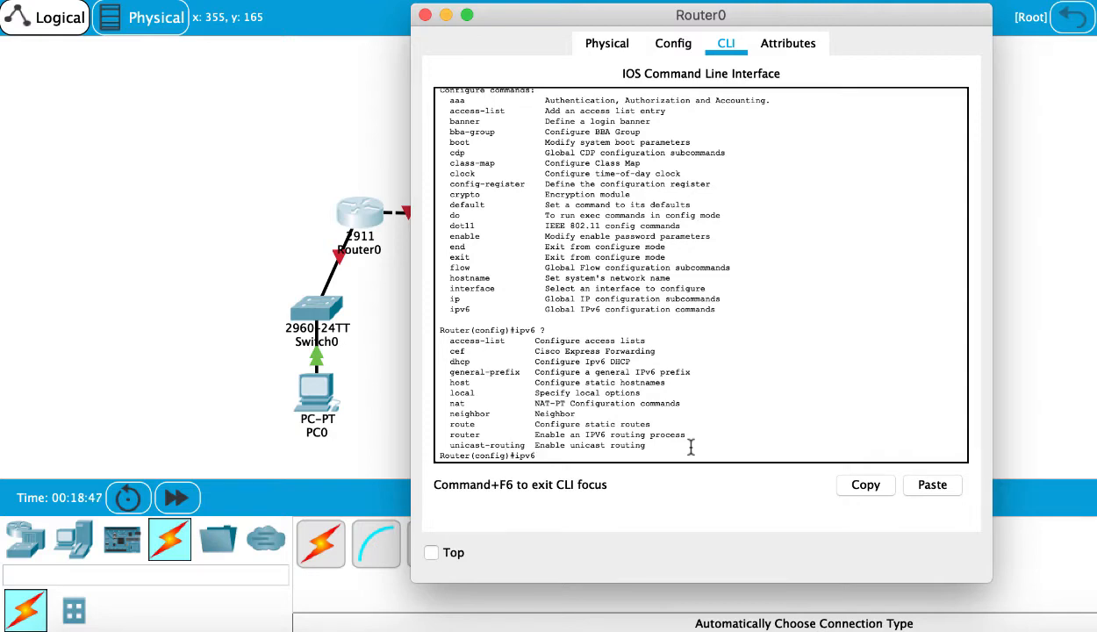
- Try to start an IPv6 RIP routing process named NET1 on the router
text(router)
key(Return)
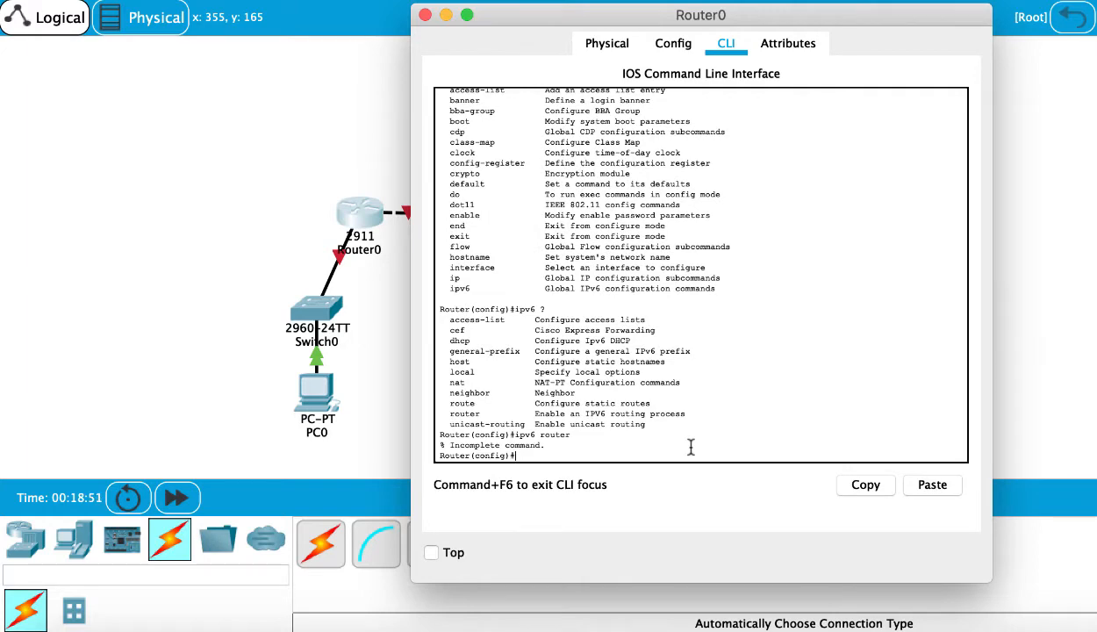
key(Up)
text(?)
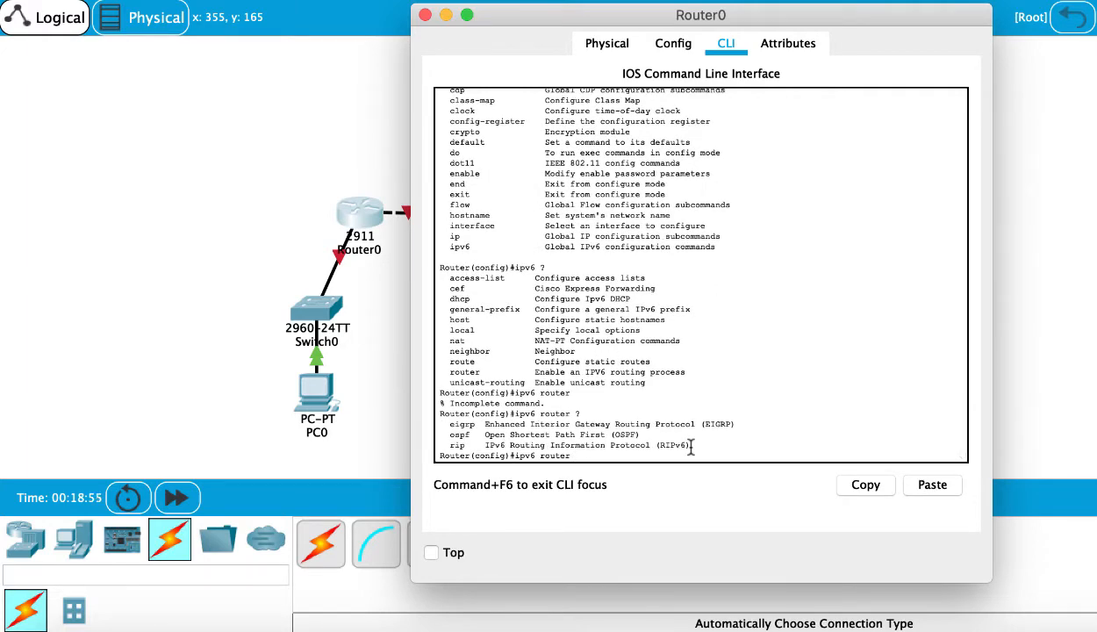
text(rip)
key(Return)
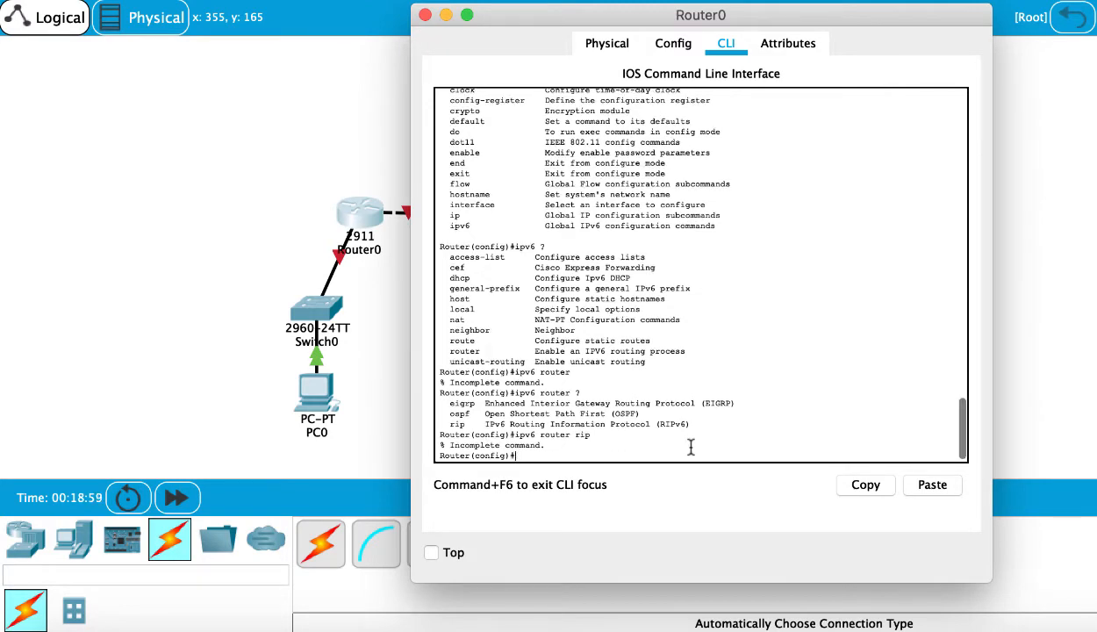
key(Up)
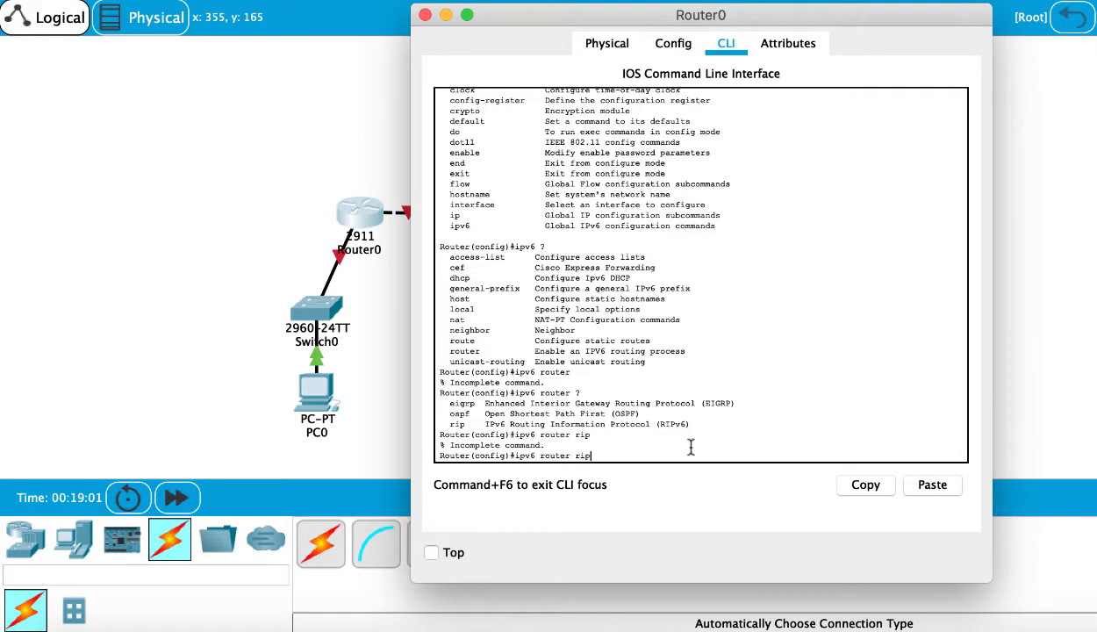
text(?)
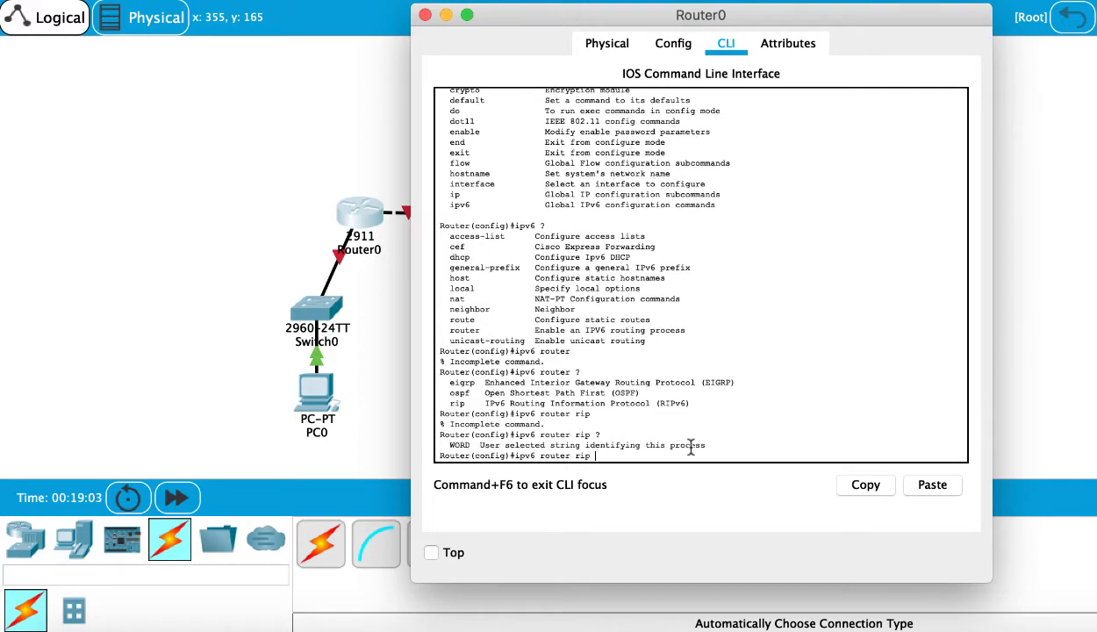
text(NET1)
key(Return)
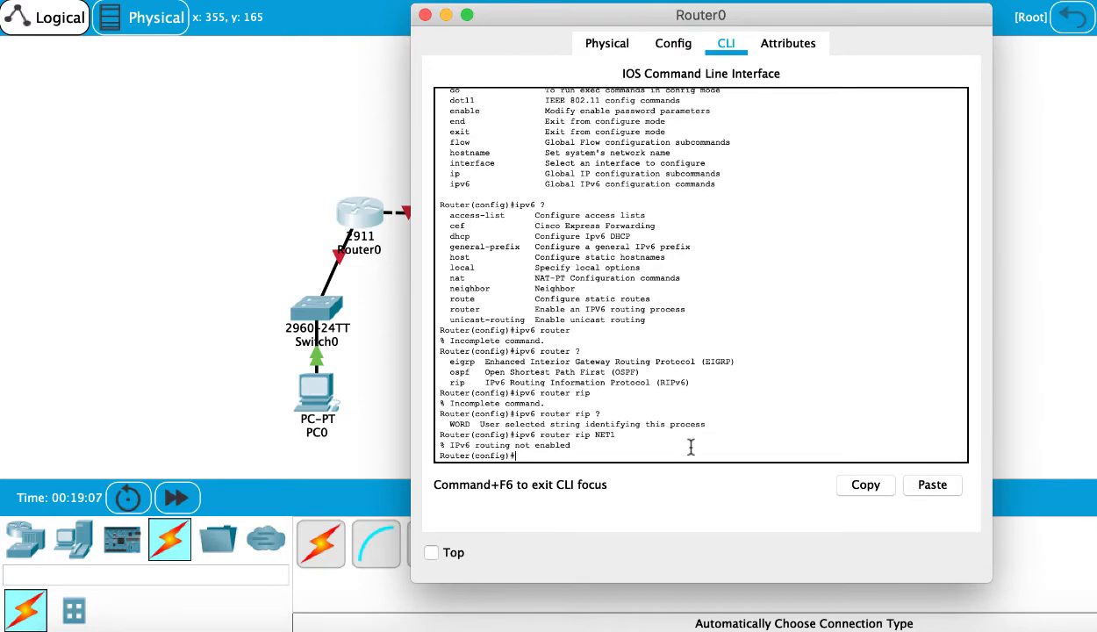
- Enter interface GigabitEthernet 0/0 and bring it up with no shutdown
key(Up)
key(BackSpace)
key(BackSpace)
key(BackSpace)
key(BackSpace)
key(BackSpace)
key(BackSpace)
key(BackSpace)
key(BackSpace)
key(BackSpace)
key(BackSpace)
key(BackSpace)
key(BackSpace)
key(BackSpace)
key(BackSpace)
key(BackSpace)
key(BackSpace)
key(BackSpace)
key(BackSpace)
key(BackSpace)
key(BackSpace)
text(int)
key(Tab)
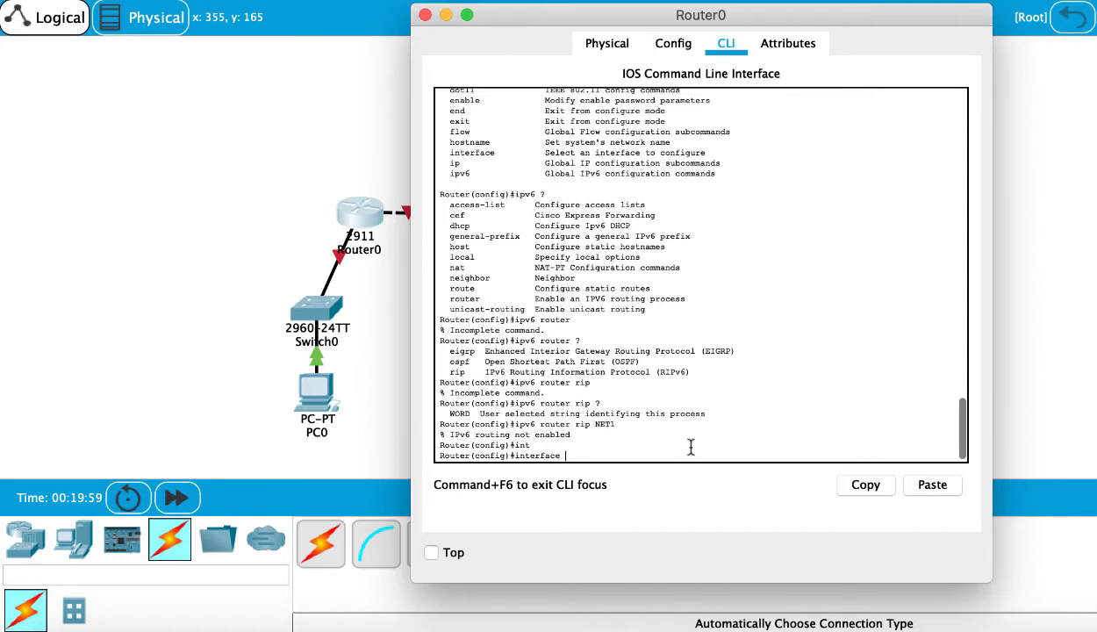
text(gig)
key(Tab)
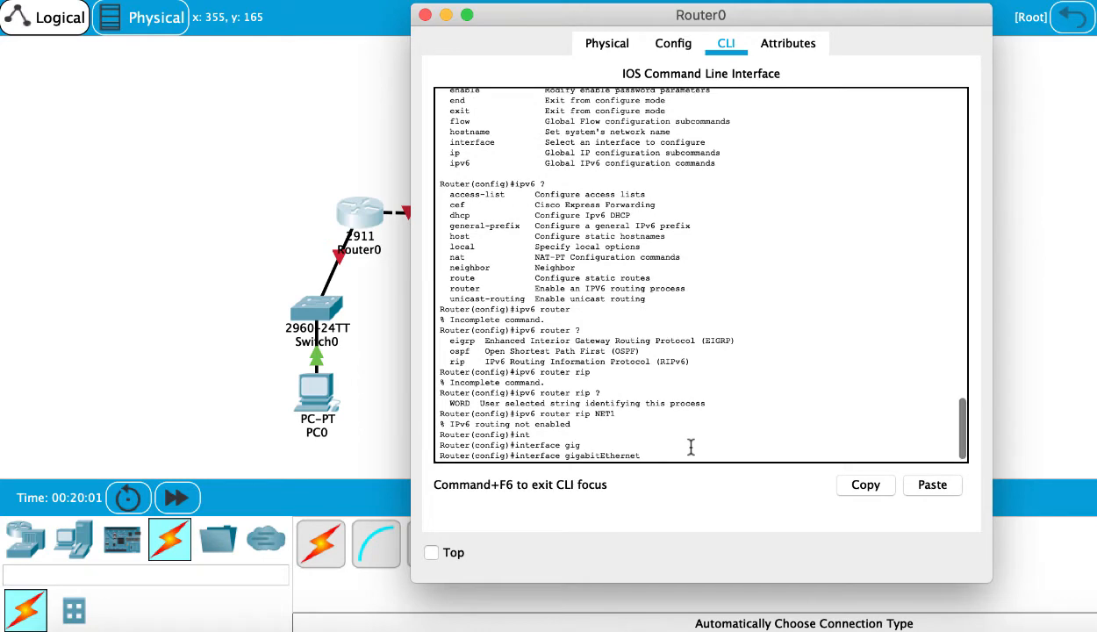
text(0/0)
key(Return)
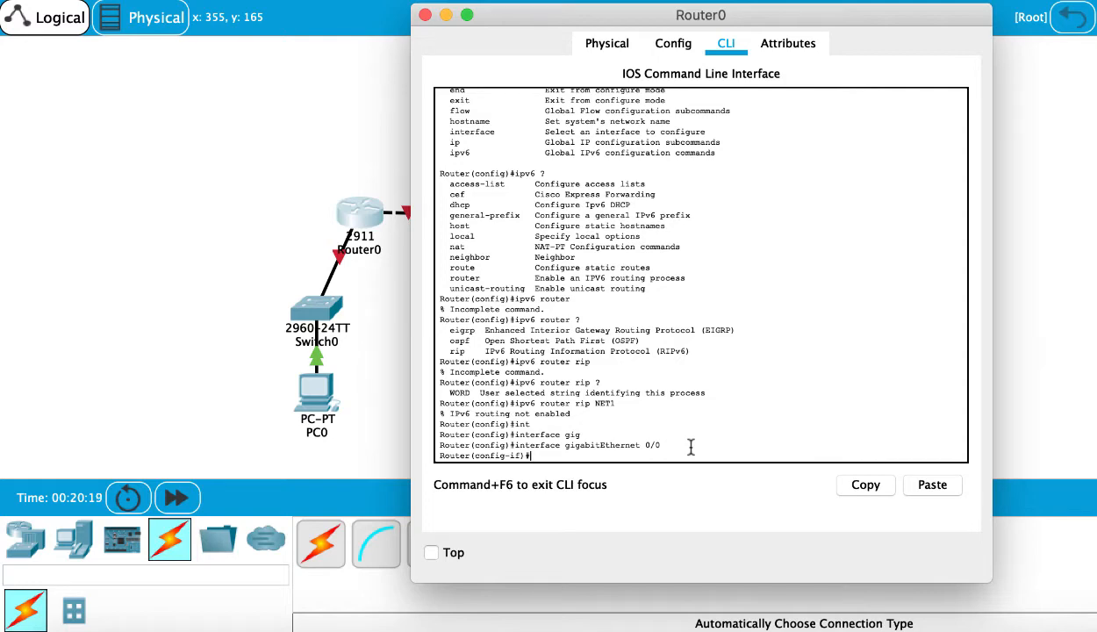
text(no shut)
key(Tab)
key(Return)
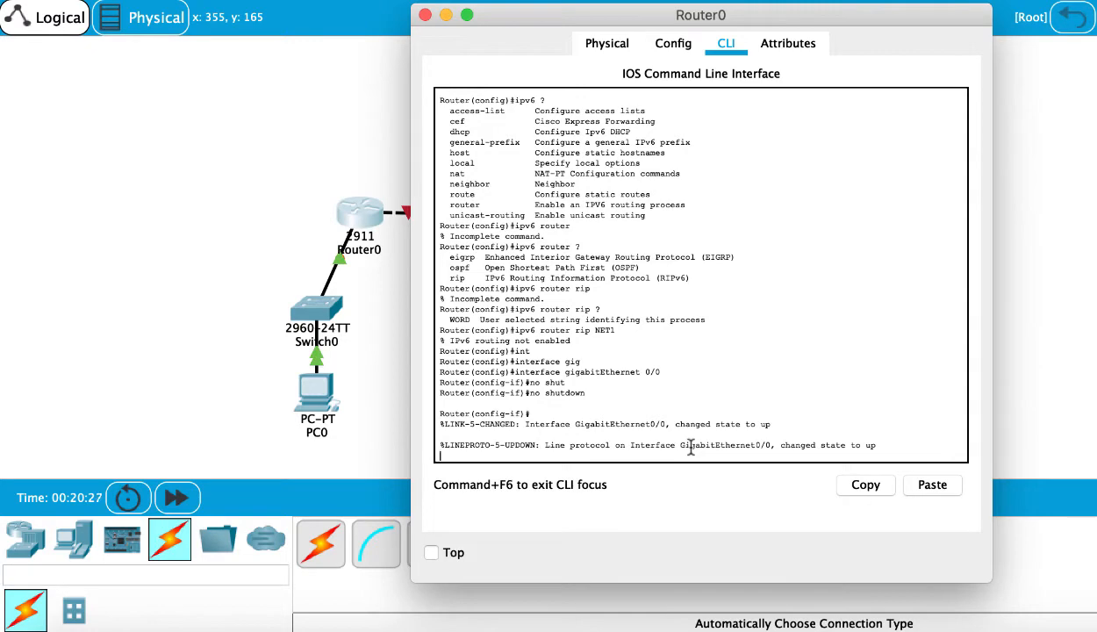
key(Return)
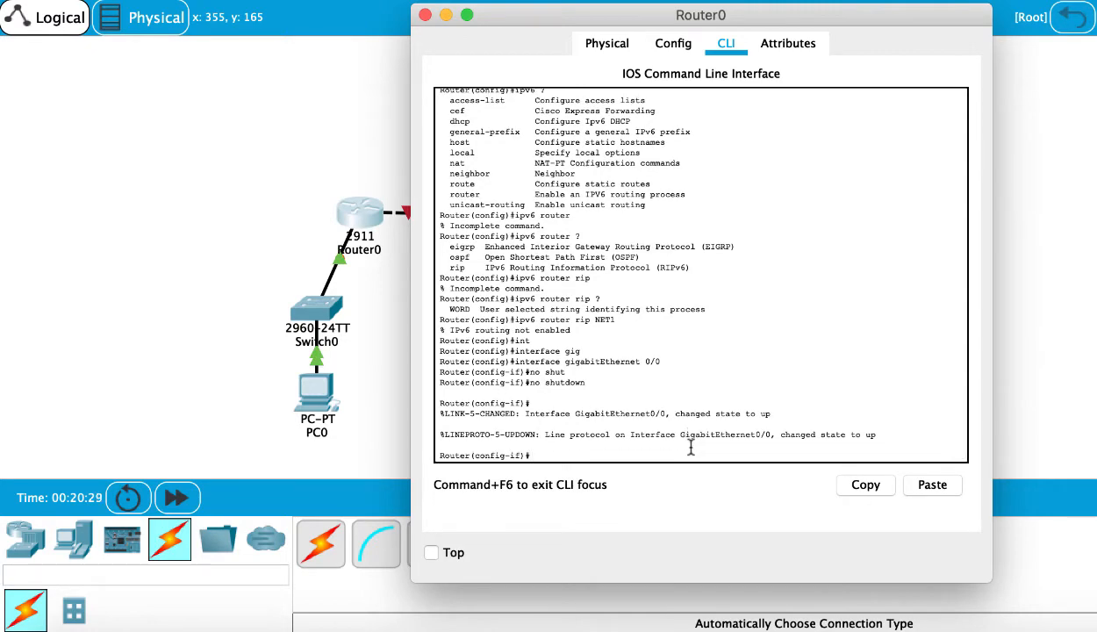
- Enable IPv6 on the GigabitEthernet0/0 interface with ipv6 enable
text(?)
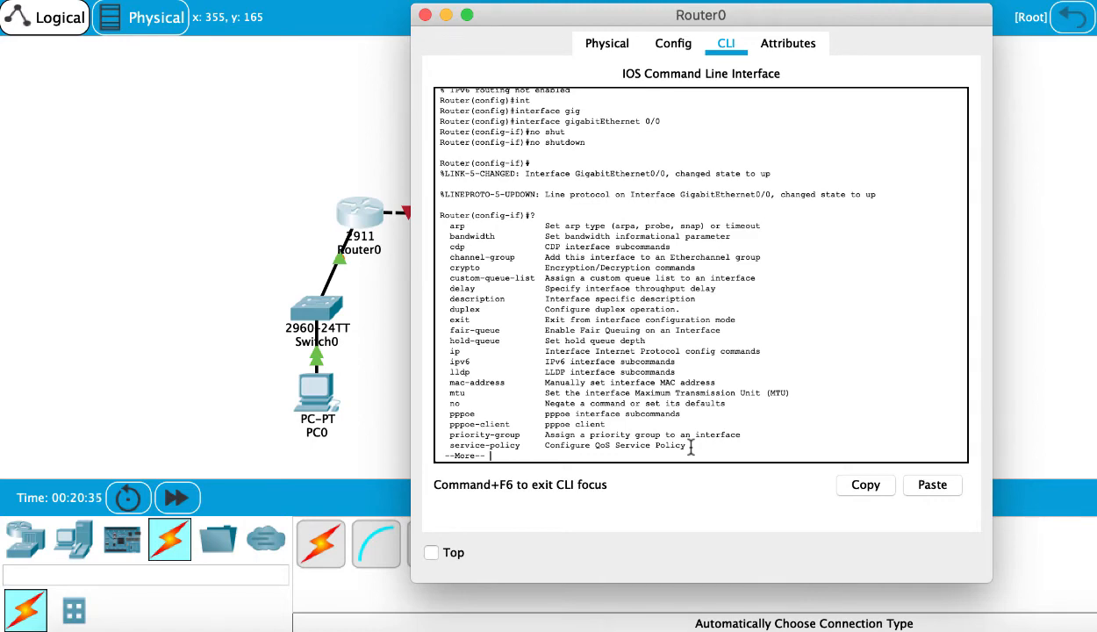
text(q)
text(i)
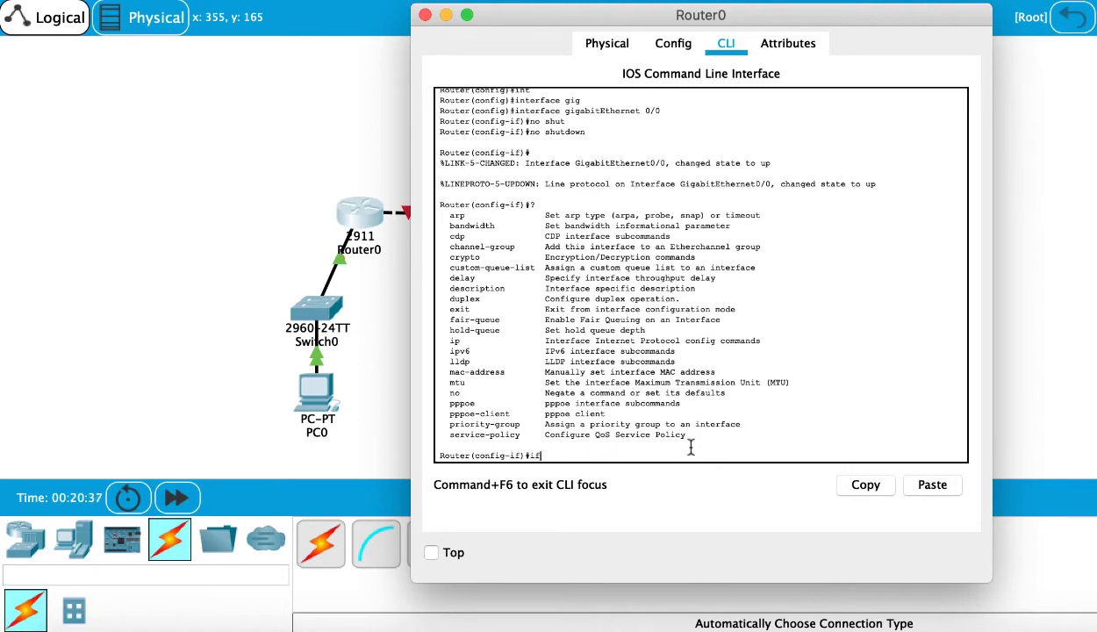
text(pv6 ?)
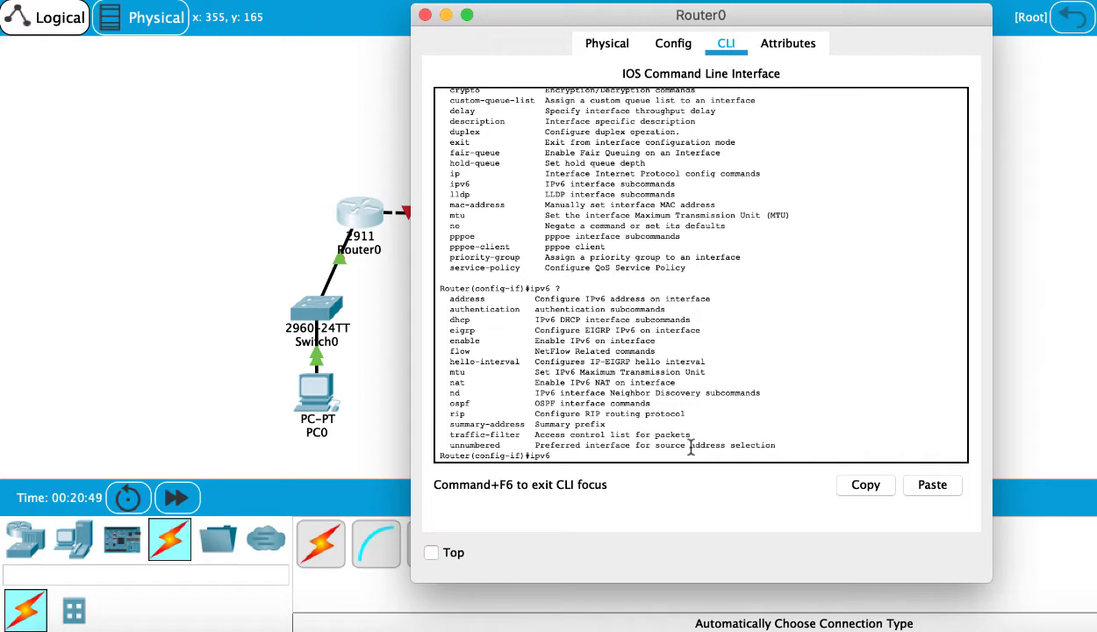
text(enabl)
key(Tab)
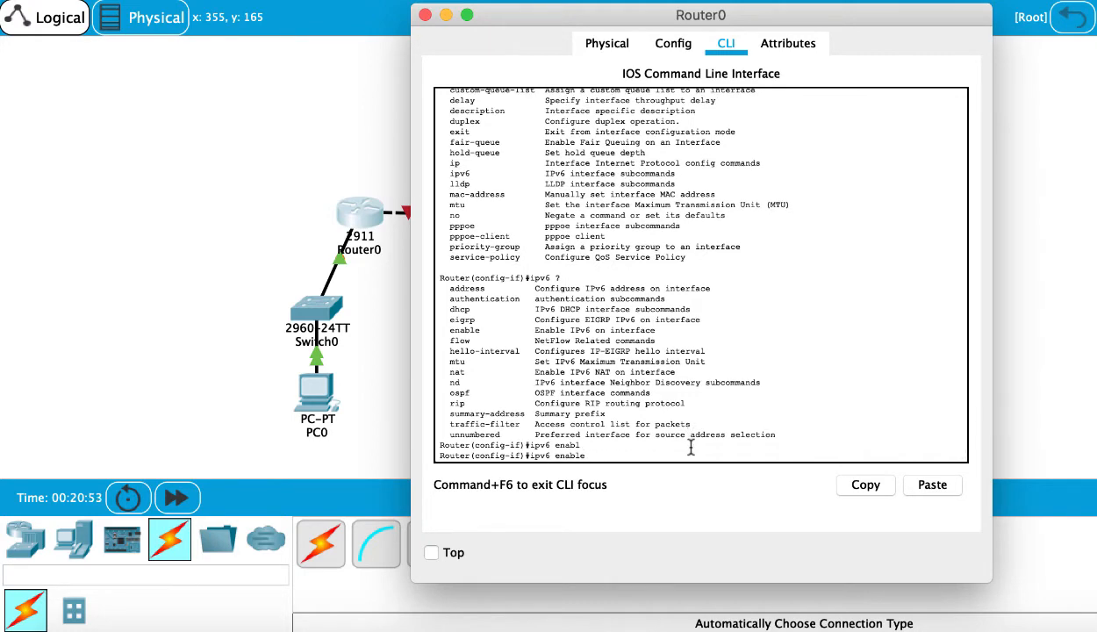
key(Return)
- Assign IPv6 address 2000:1::1/64 to GigabitEthernet0/0 and leave configuration mode with end
text(ip)
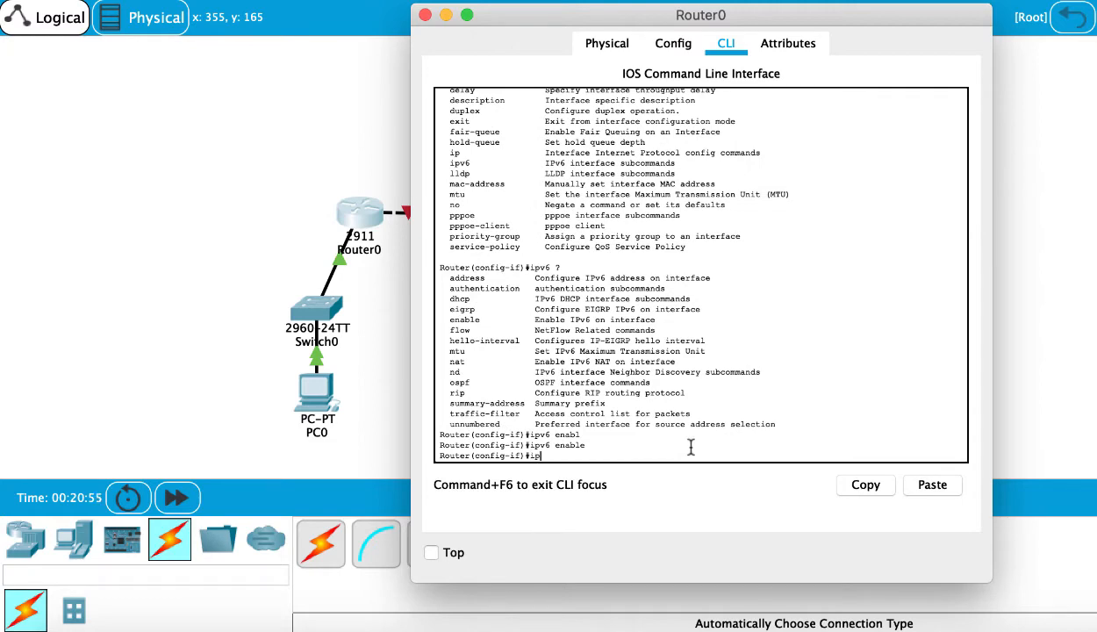
text(v6 add)
key(Tab)
text(?)
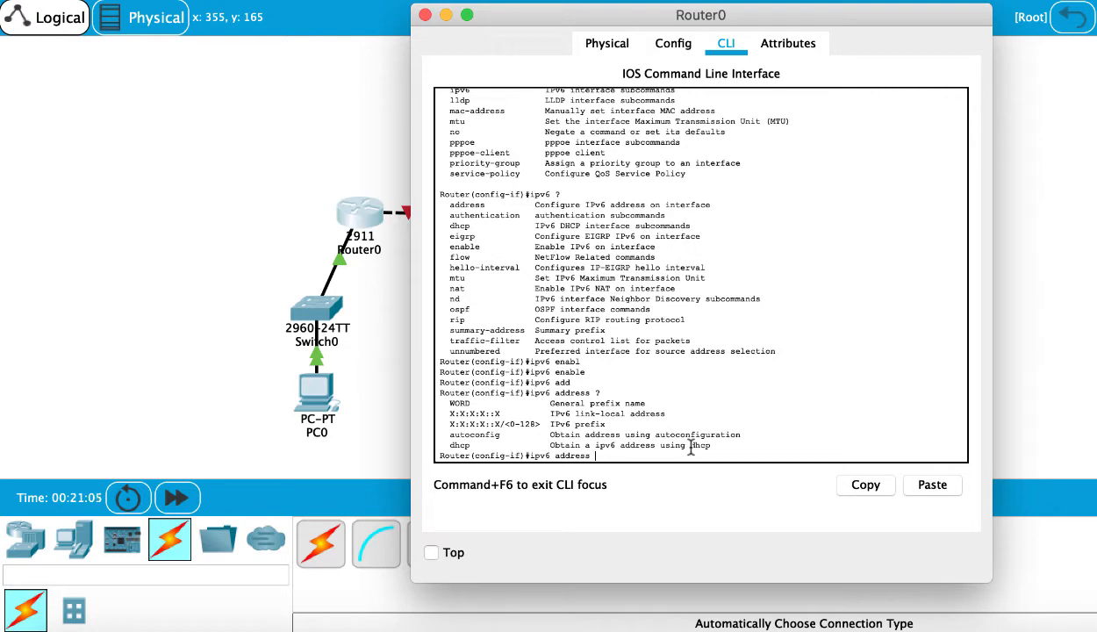
text(200)
text(0:1::1)
text(/64)
key(Return)
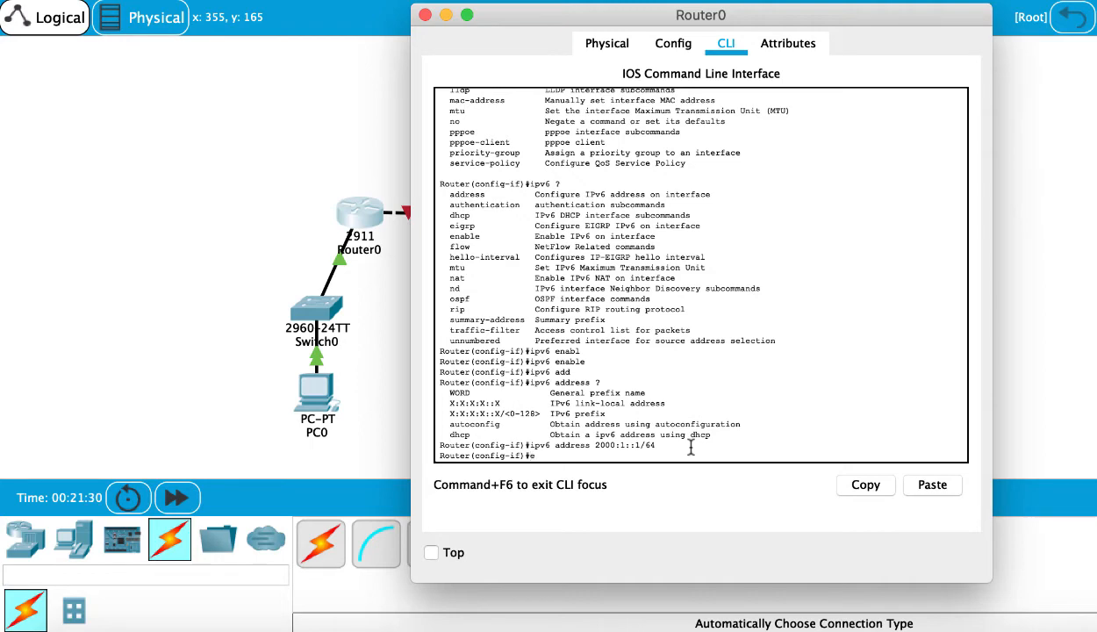
text(end)
key(Return)
key(Return)
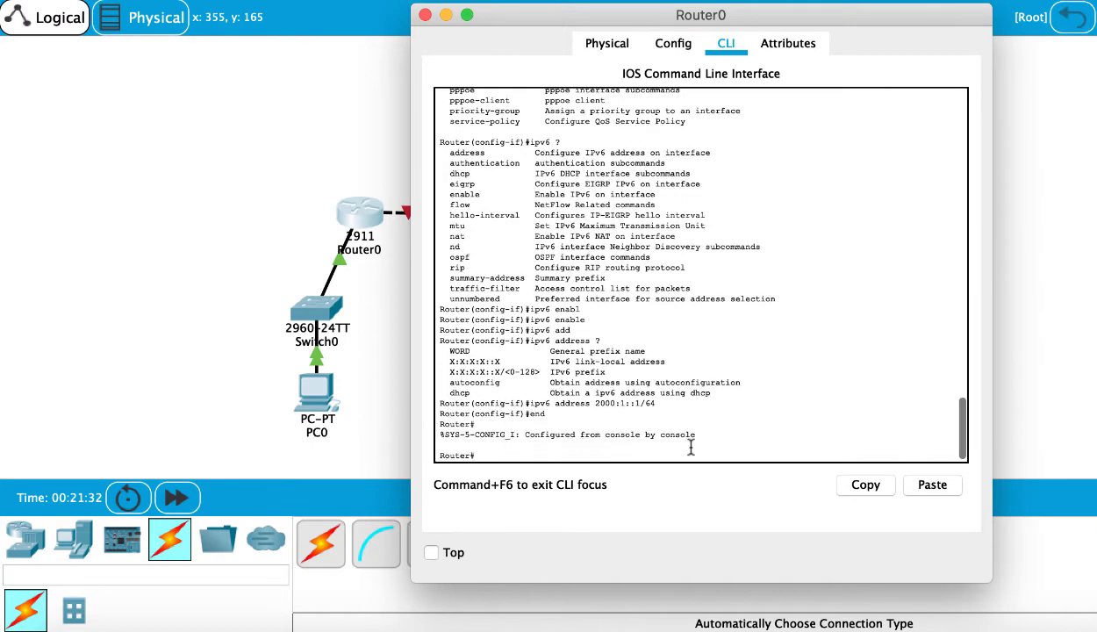
- Ping the left PC at 2000:1::2 from the router
text(ping )
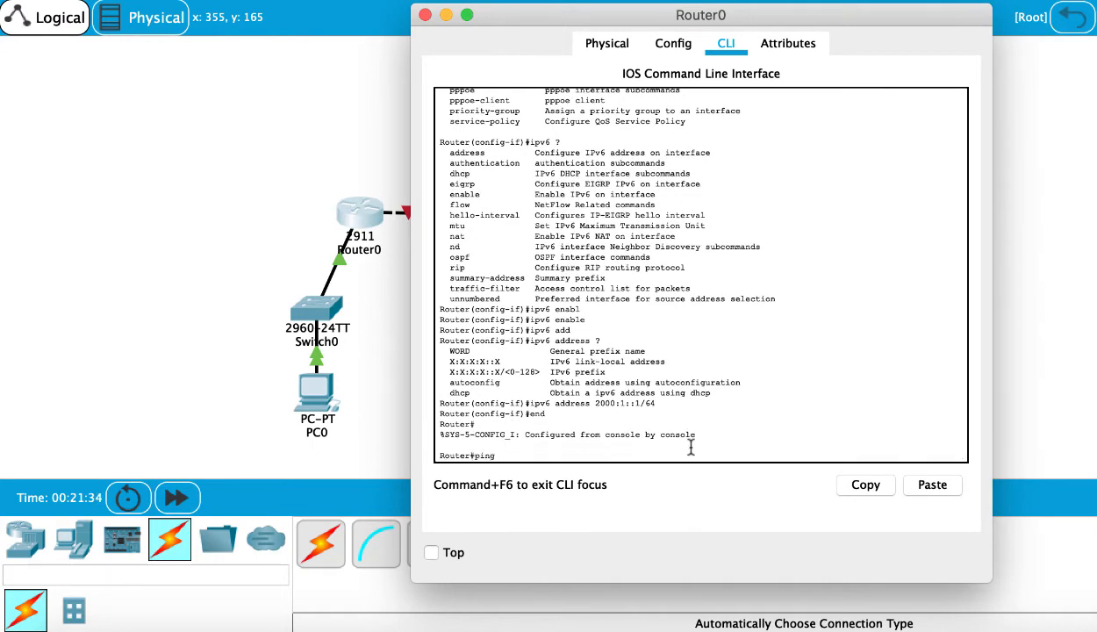
text(2000:1::2)
key(Return)
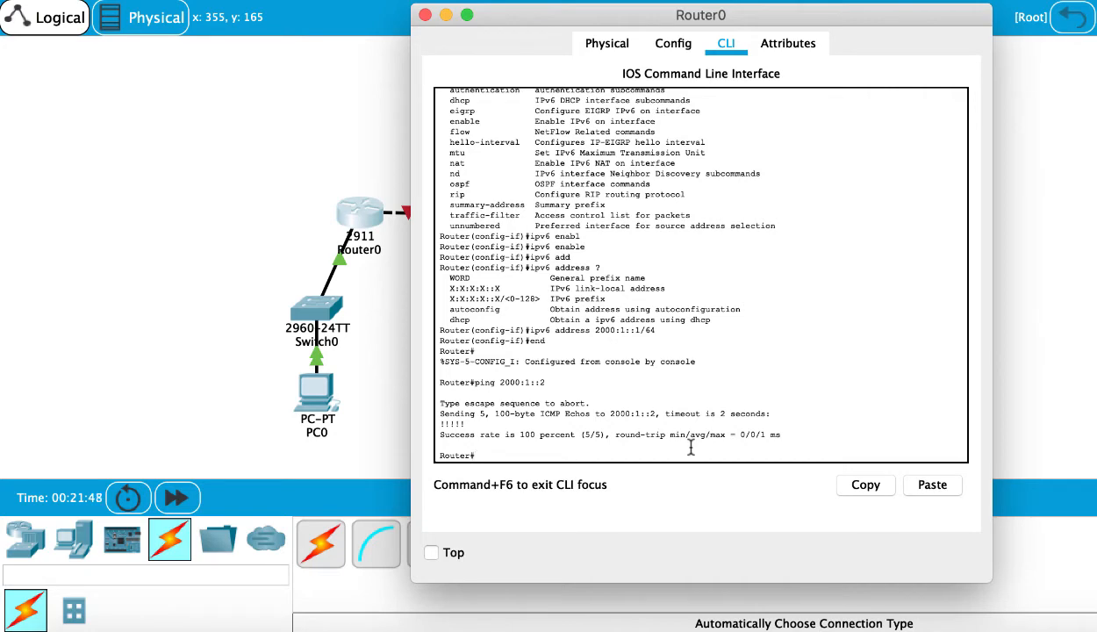
- Close the router window and open the left PC's Command Prompt
click(425, 15)
click(316, 391)
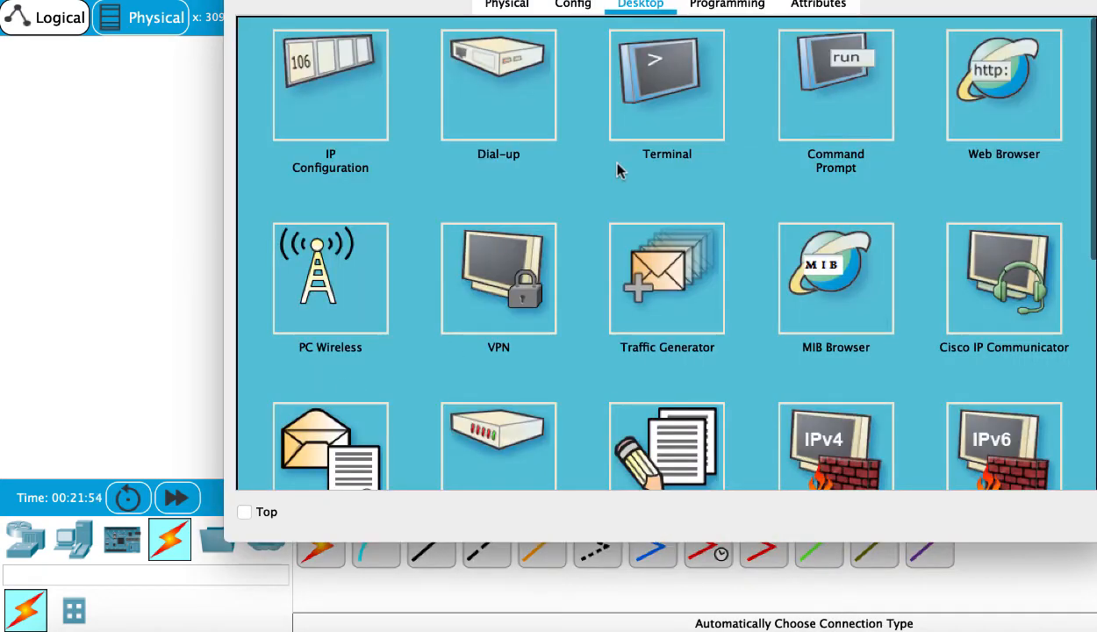
click(838, 91)
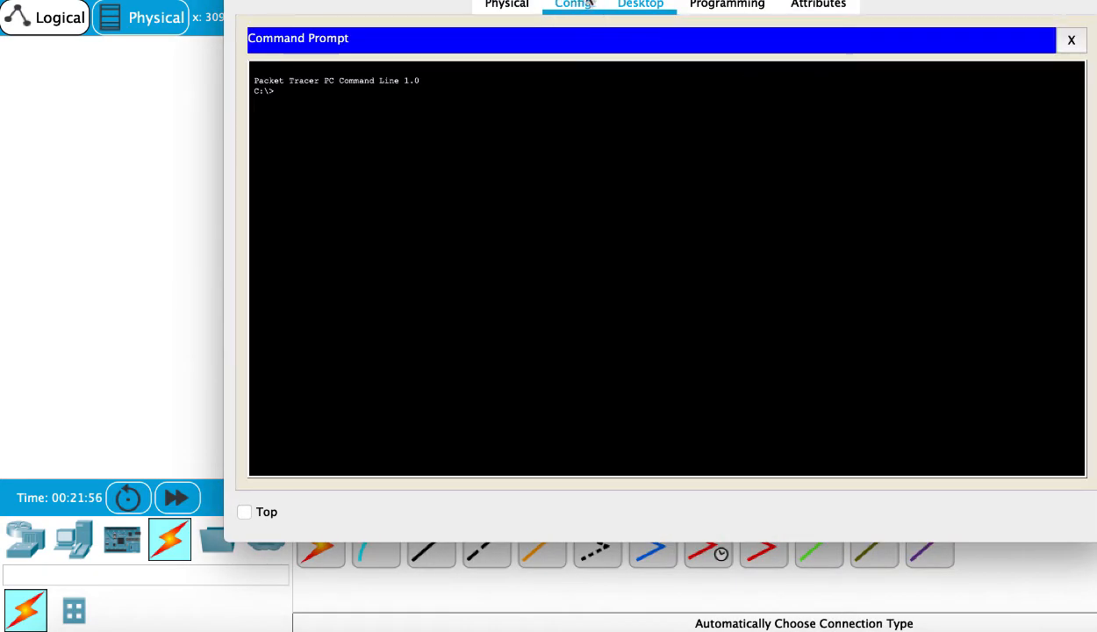
drag(581, 0, 576, 37)
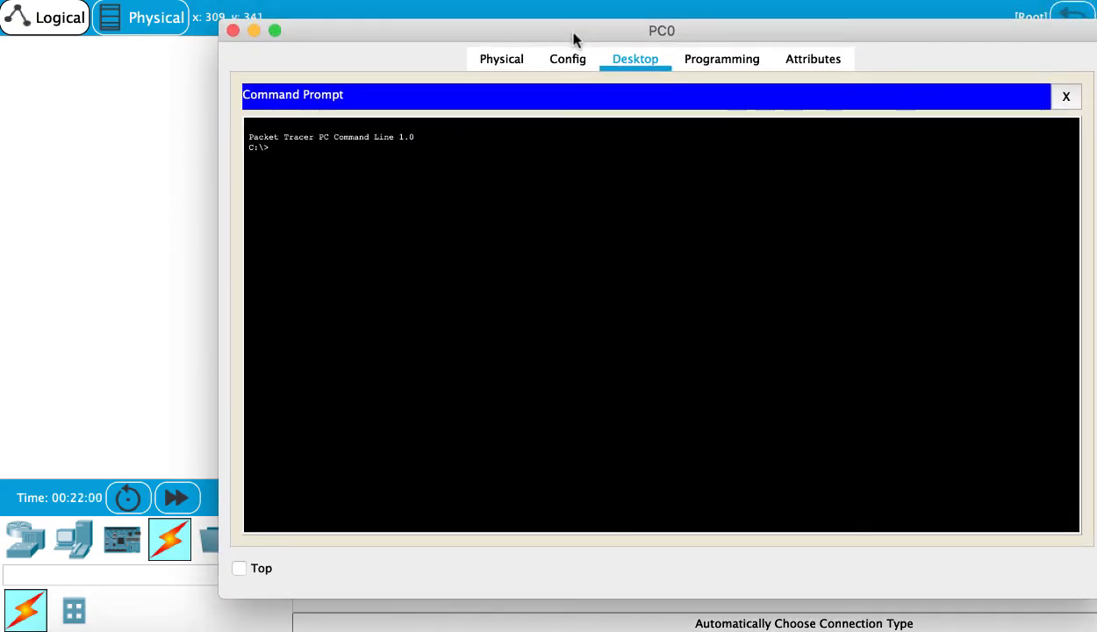
- Display the left PC's full IP configuration with ipconfig /all
text(ppconfig /all)
key(Return)
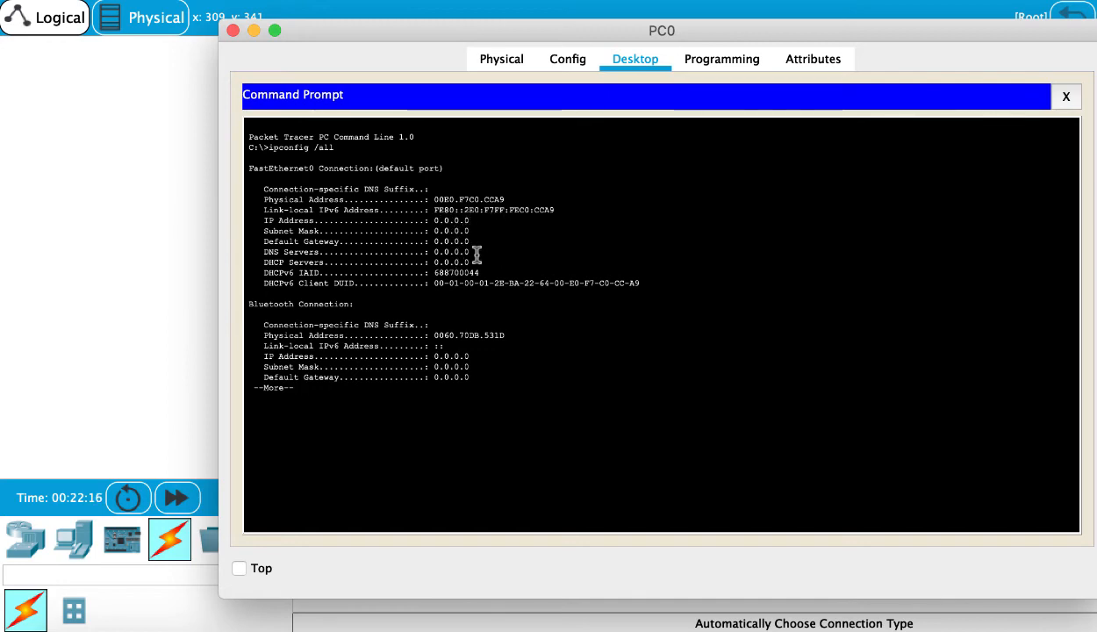
key(space)
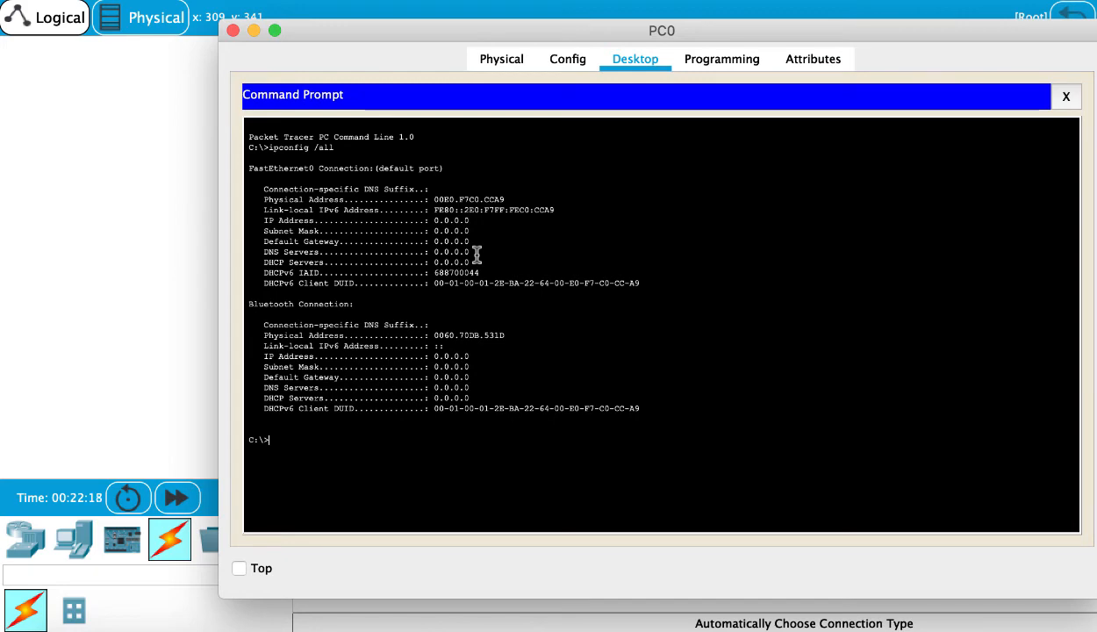
- Ping the router at 2000:1::1 from the left PC and close the PC window
text(ping 2000:1::1)
key(Return)
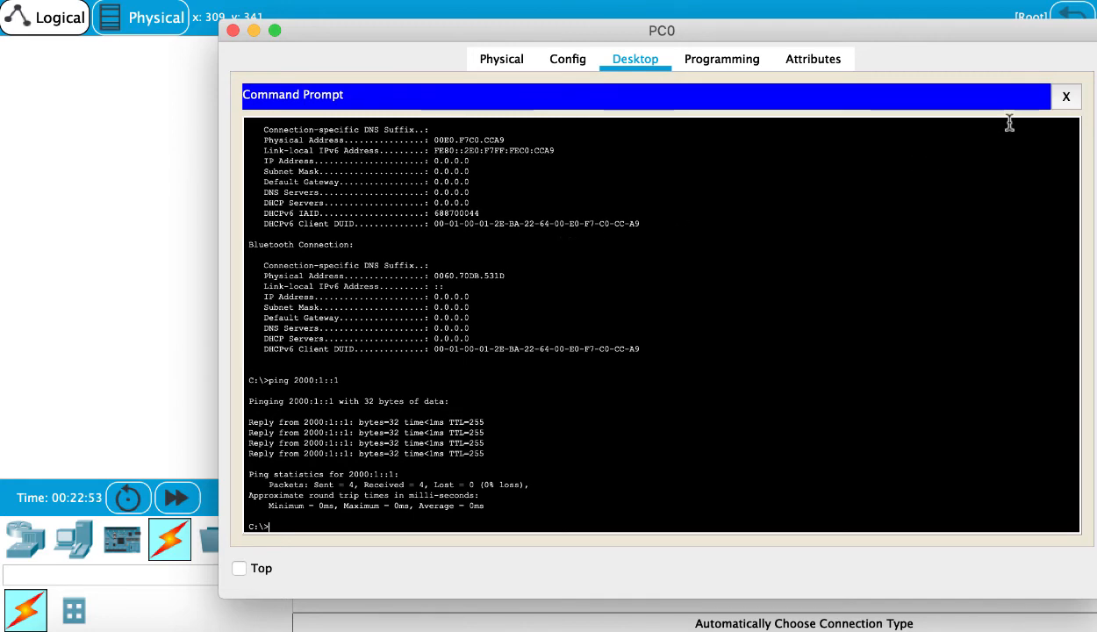
click(233, 31)
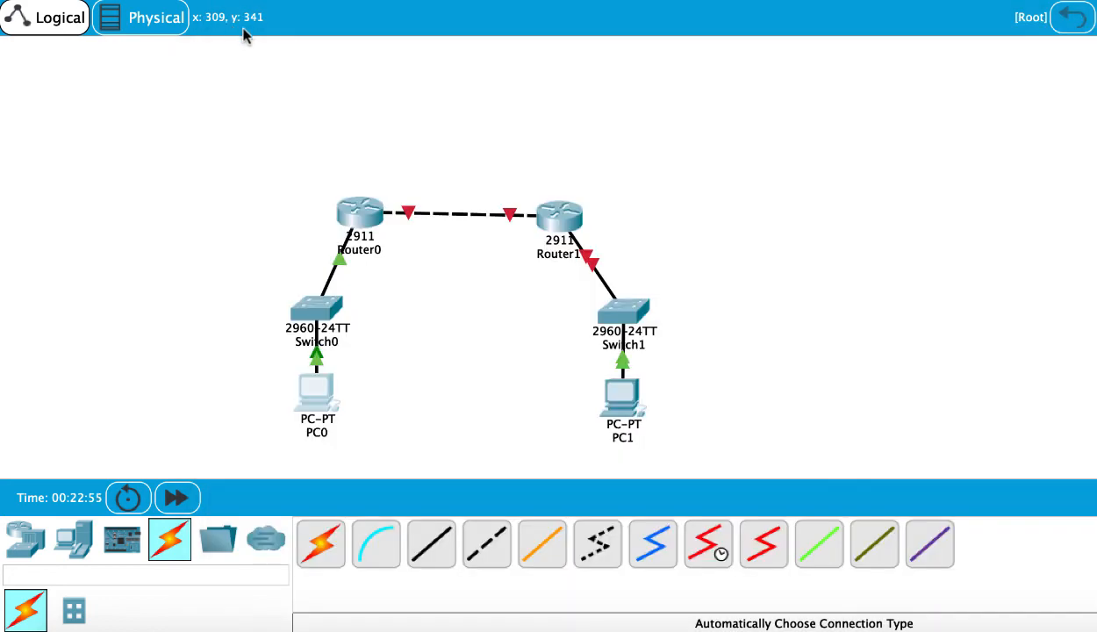
- Open the right PC's IP configuration and set its static IPv6 address to 2000:2::2 with prefix 64
click(624, 391)
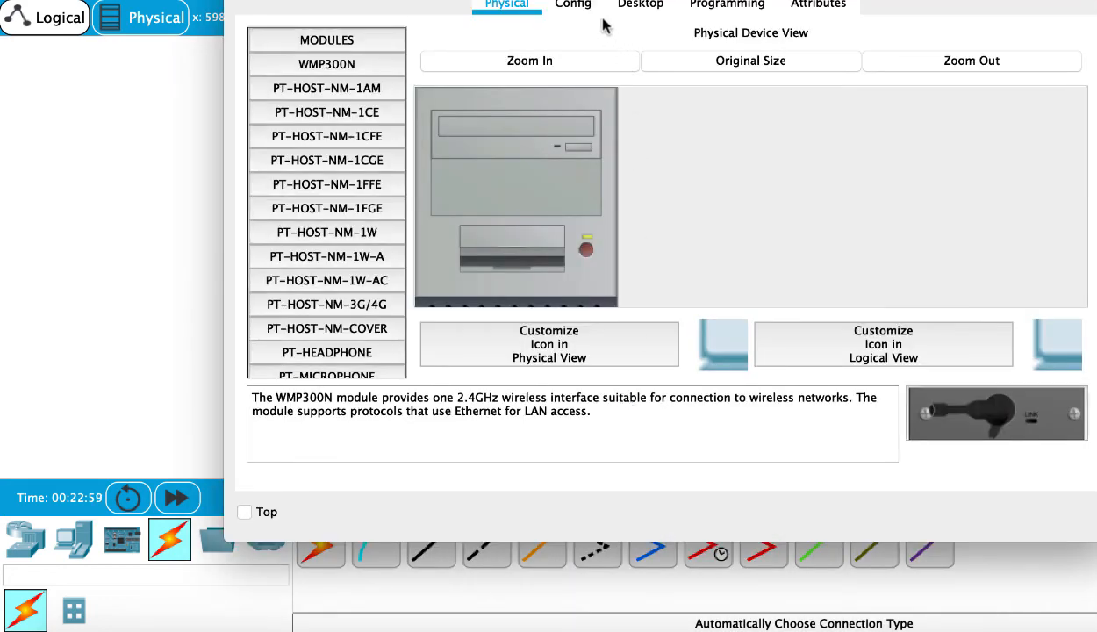
drag(639, 0, 622, 34)
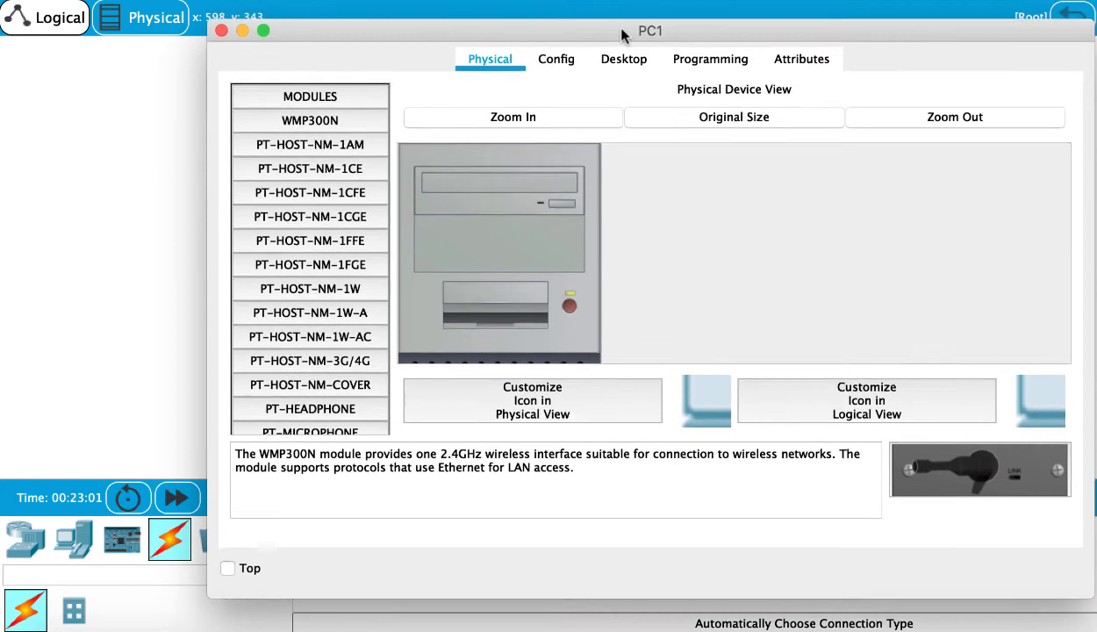
click(644, 70)
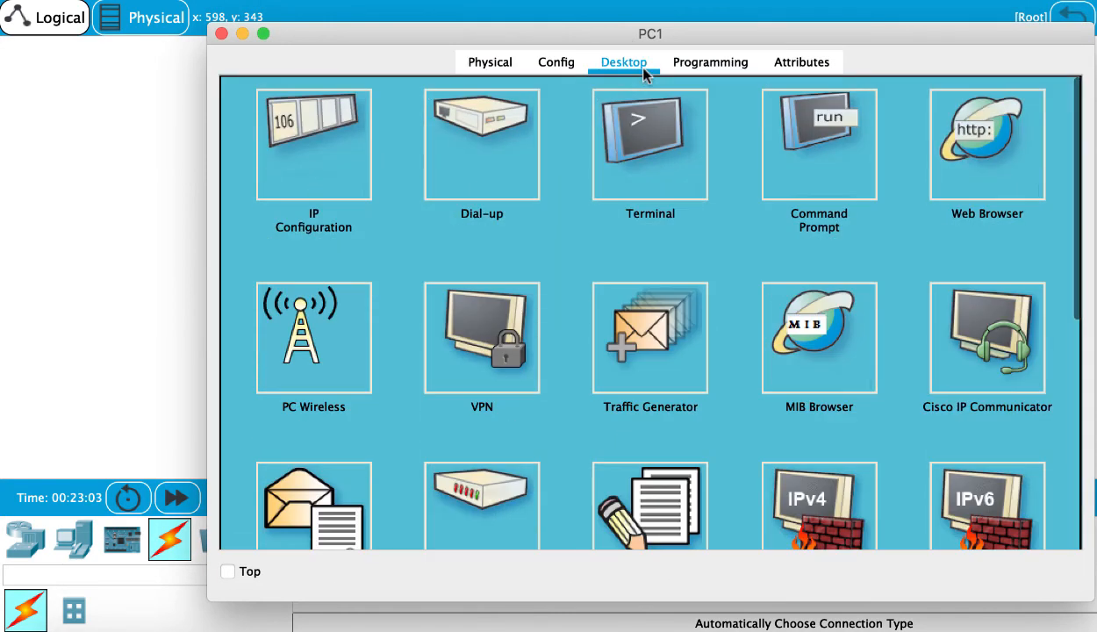
click(367, 137)
scroll(544, 333, down, 5)
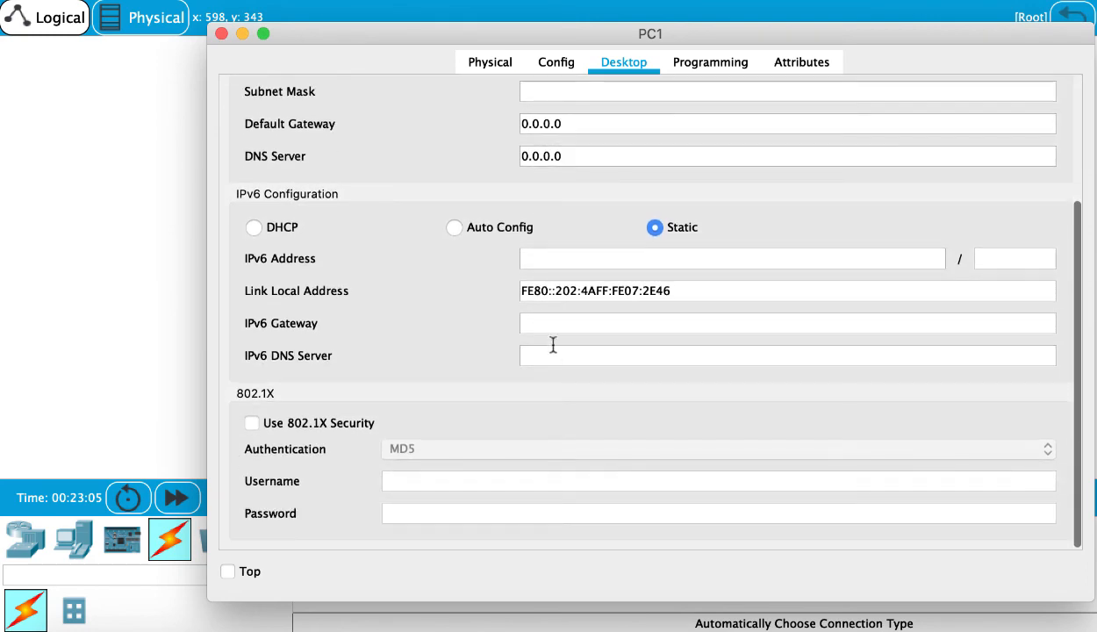
click(571, 260)
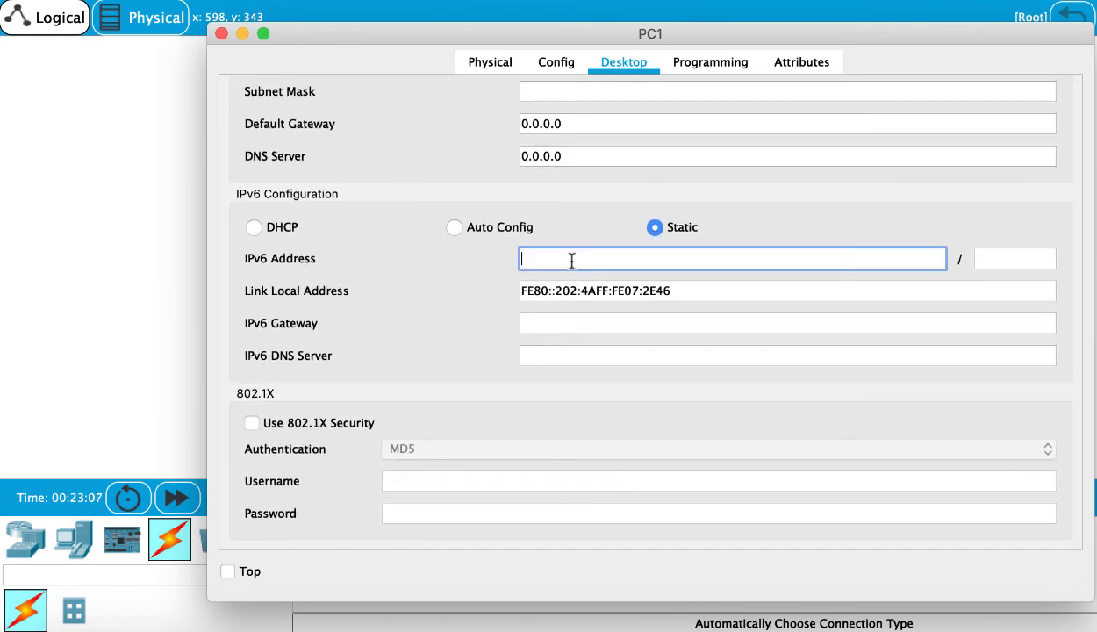
text(2000:2::2)
click(998, 267)
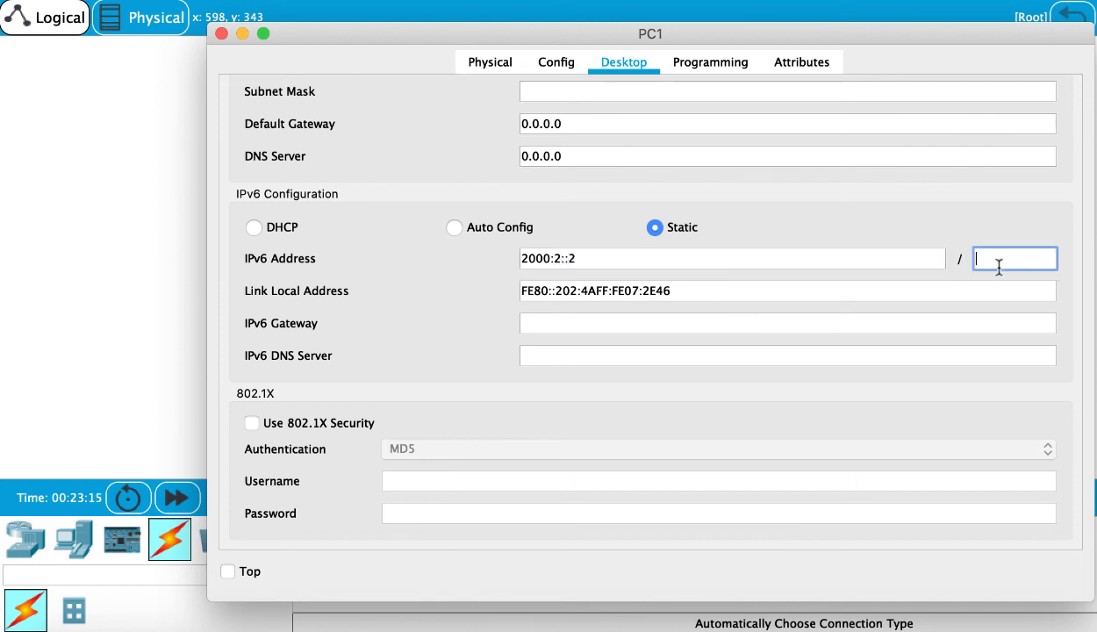
text(64)
- Set the right PC's IPv6 gateway to 2000:2::1 and close the PC window
click(604, 257)
drag(604, 257, 504, 257)
key(ctrl+c)
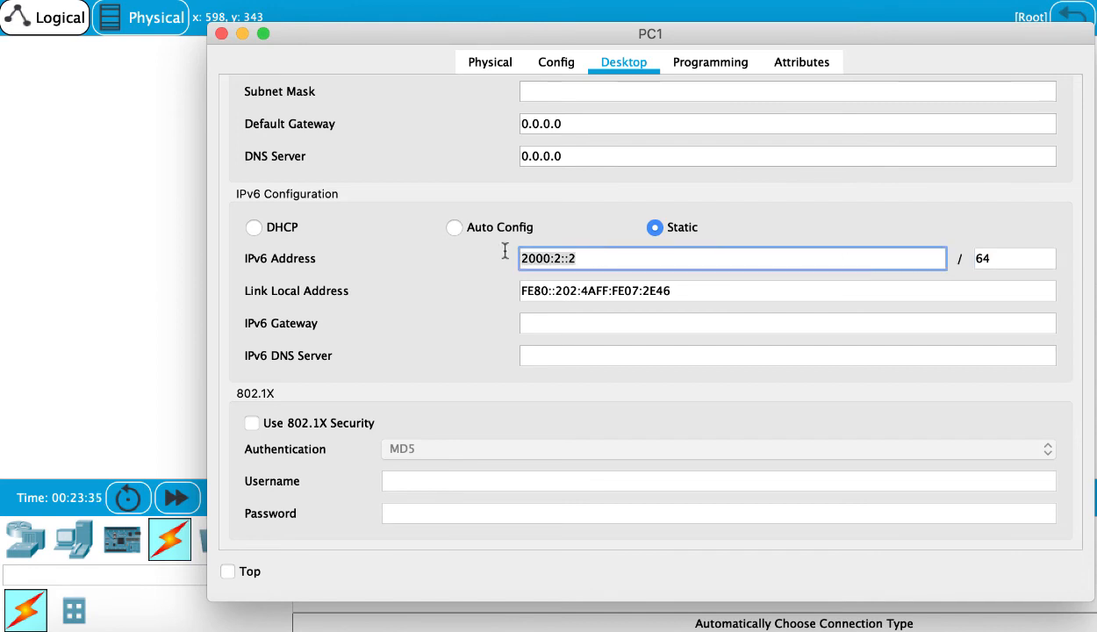
click(540, 318)
key(ctrl+v)
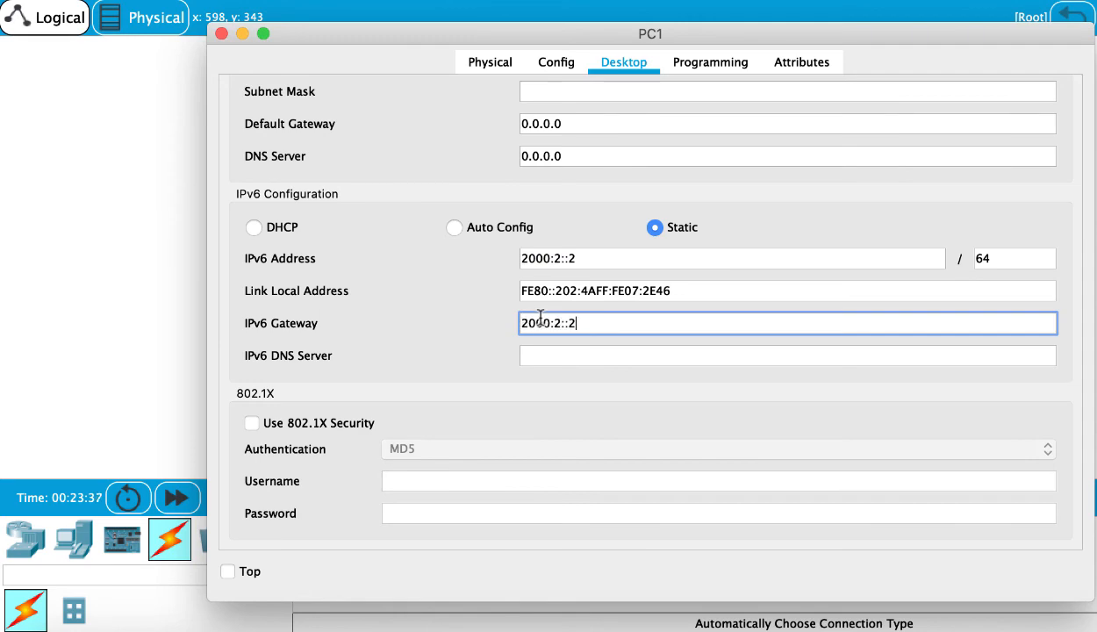
key(BackSpace)
text(1)
click(221, 34)
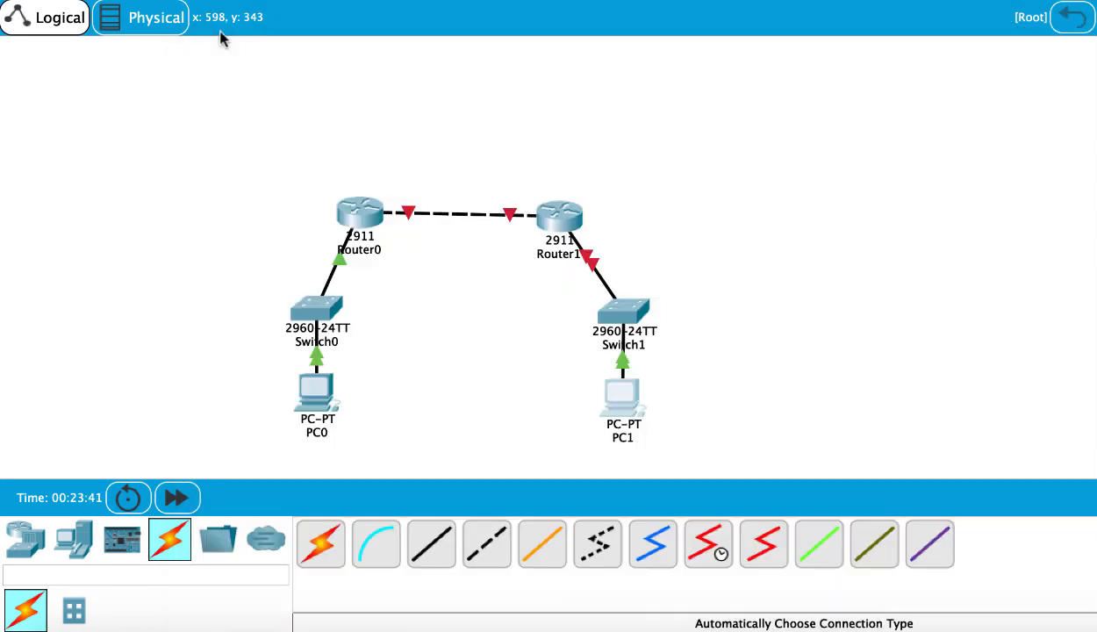
- Open the right router's command line and enter privileged mode with enable
click(562, 220)
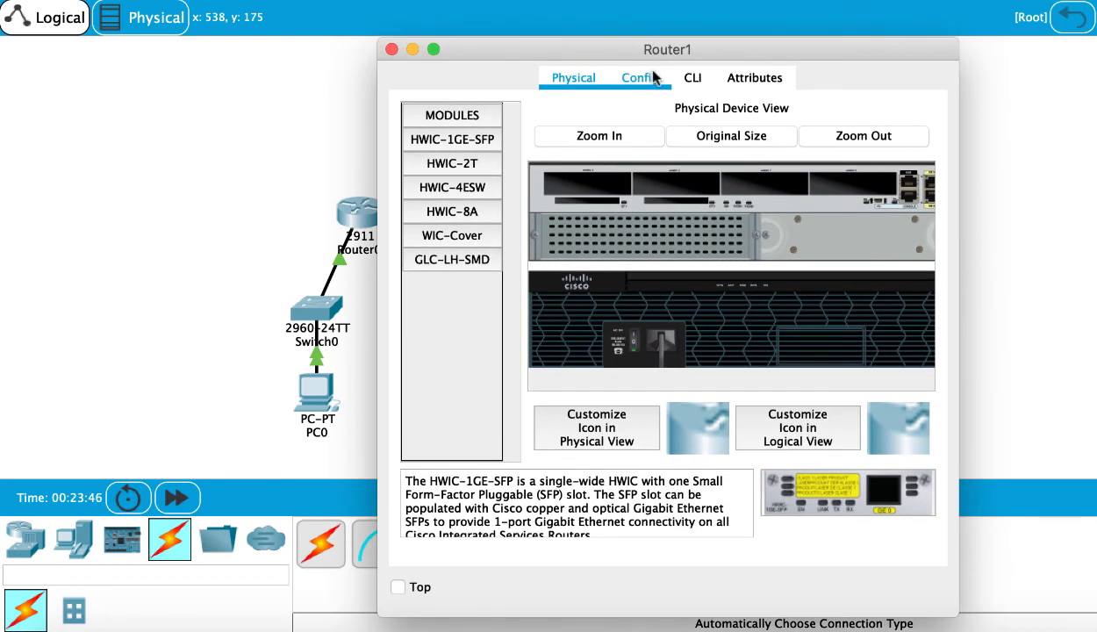
click(639, 76)
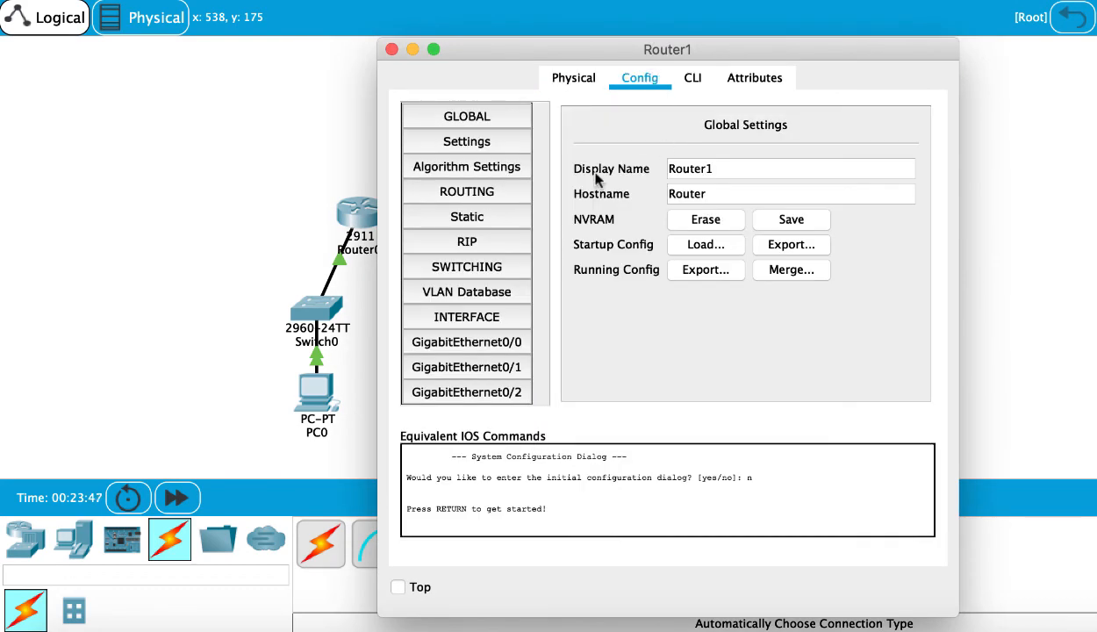
click(675, 78)
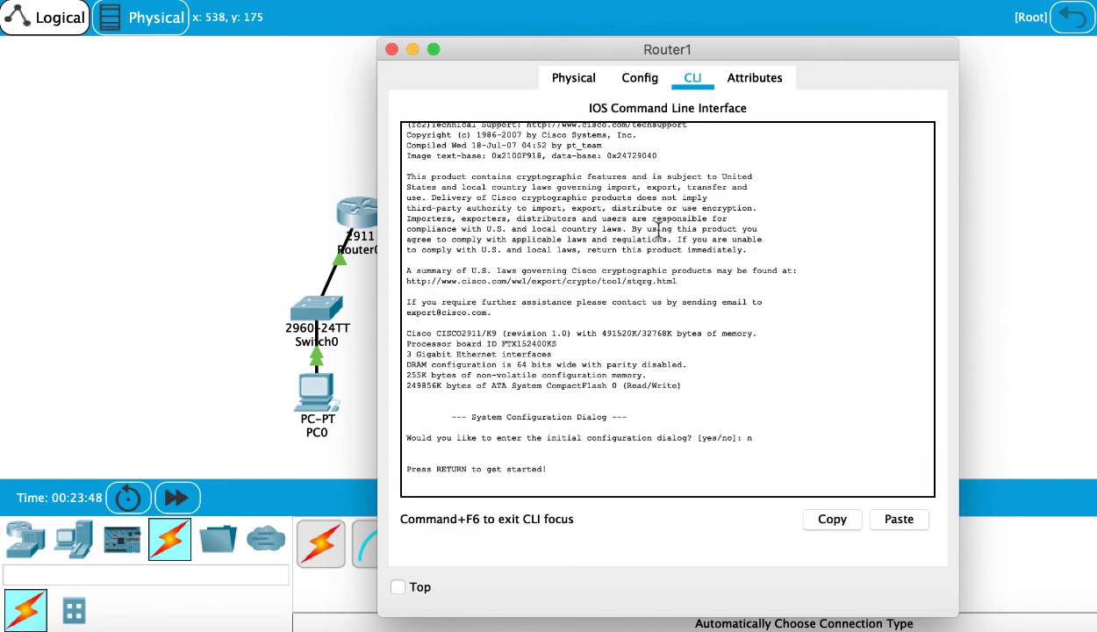
key(Return)
text(ena)
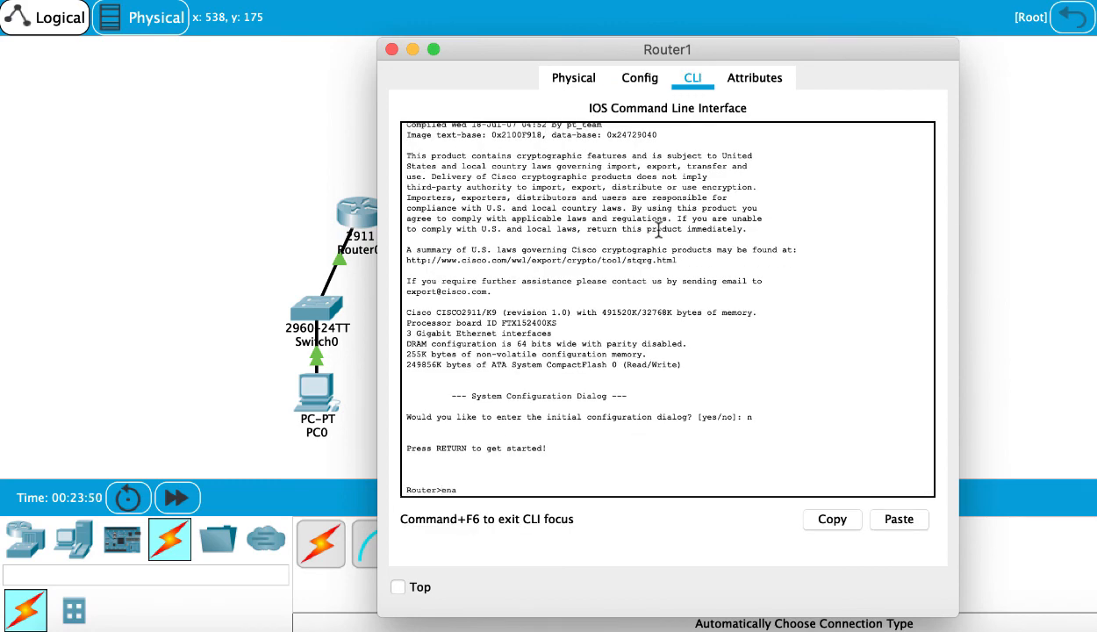
text(ble)
key(Return)
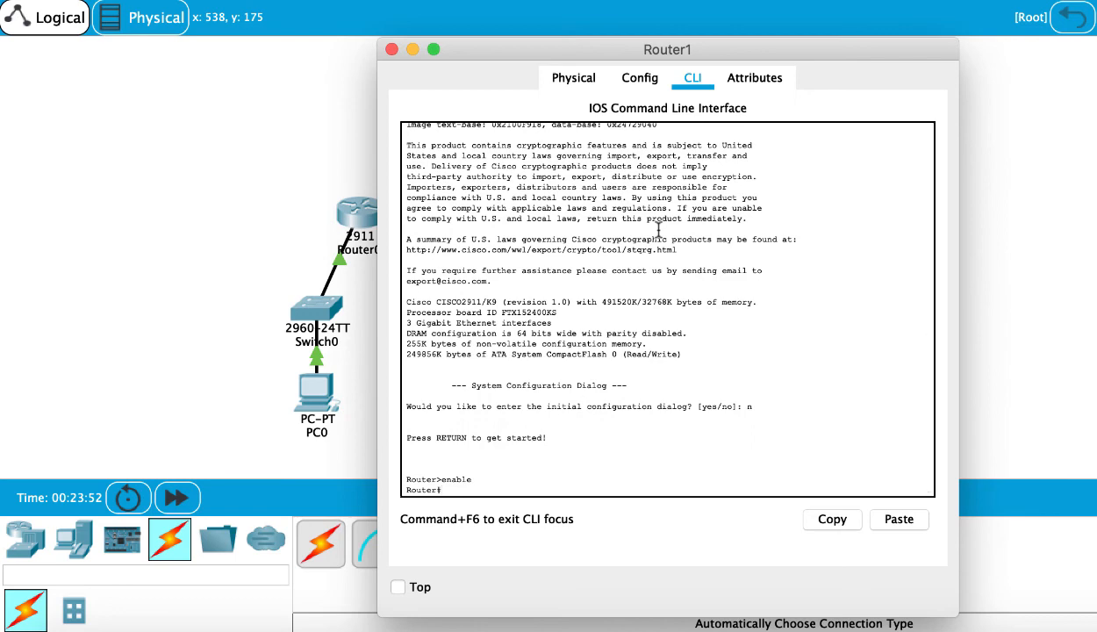
- Enter global configuration mode and list the available ipv6 command options
text(conf)
key(Tab)
text(ter)
key(Tab)
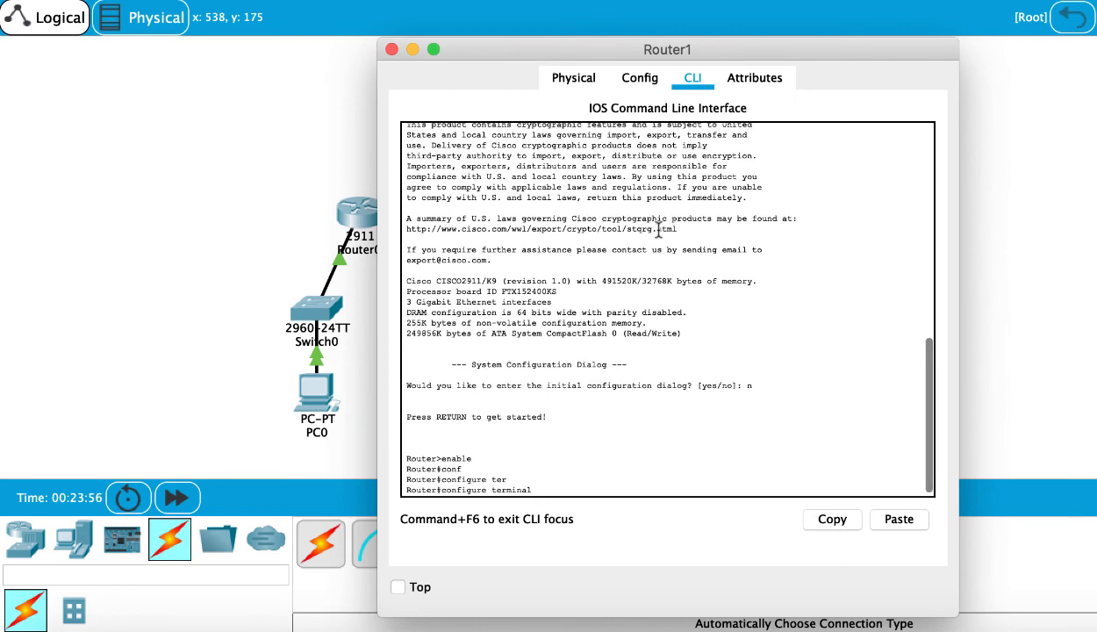
key(Return)
text(ipv)
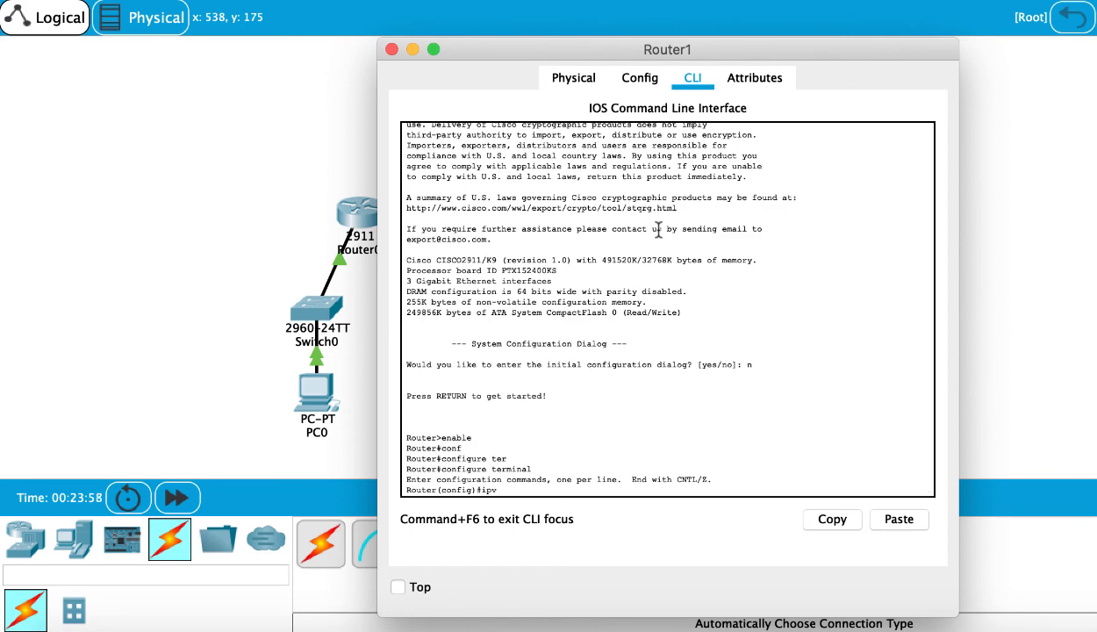
text(6 ?)
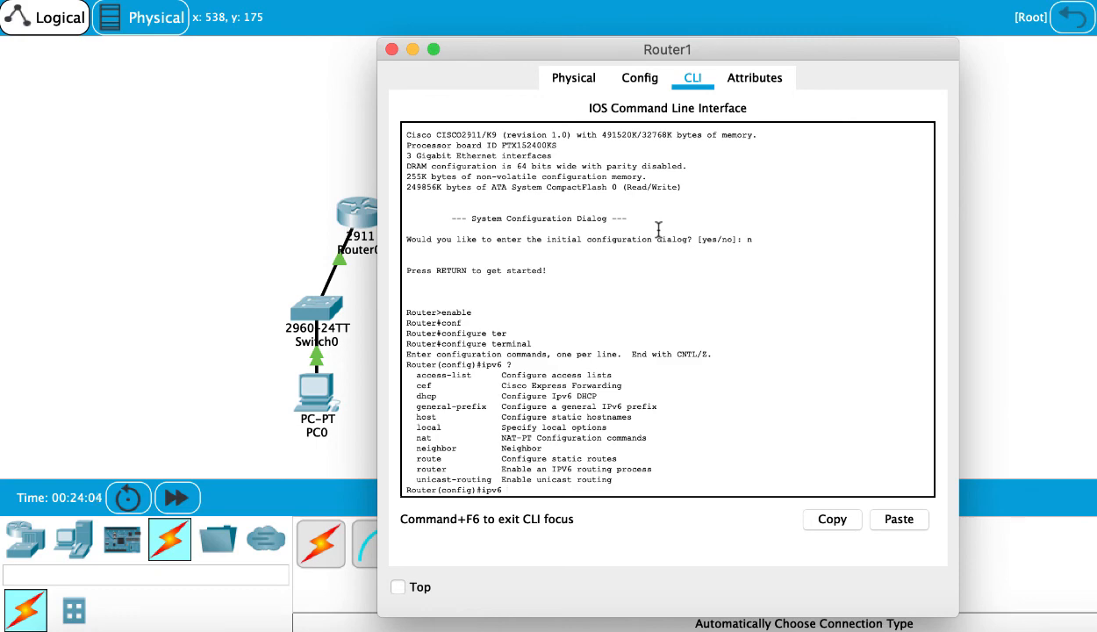
- Try to create an IPv6 RIP routing process named NET1
text(routter rip NET1)
key(Return)
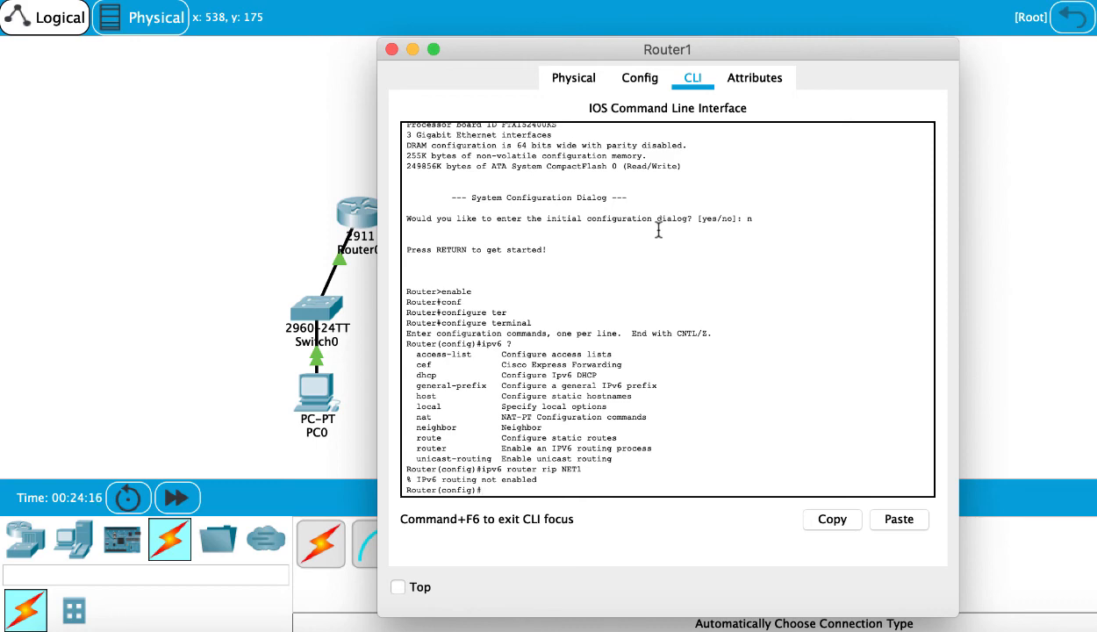
- Select interface GigabitEthernet0/0 on the right router and bring it up with no shutdown
text(inter)
key(Tab)
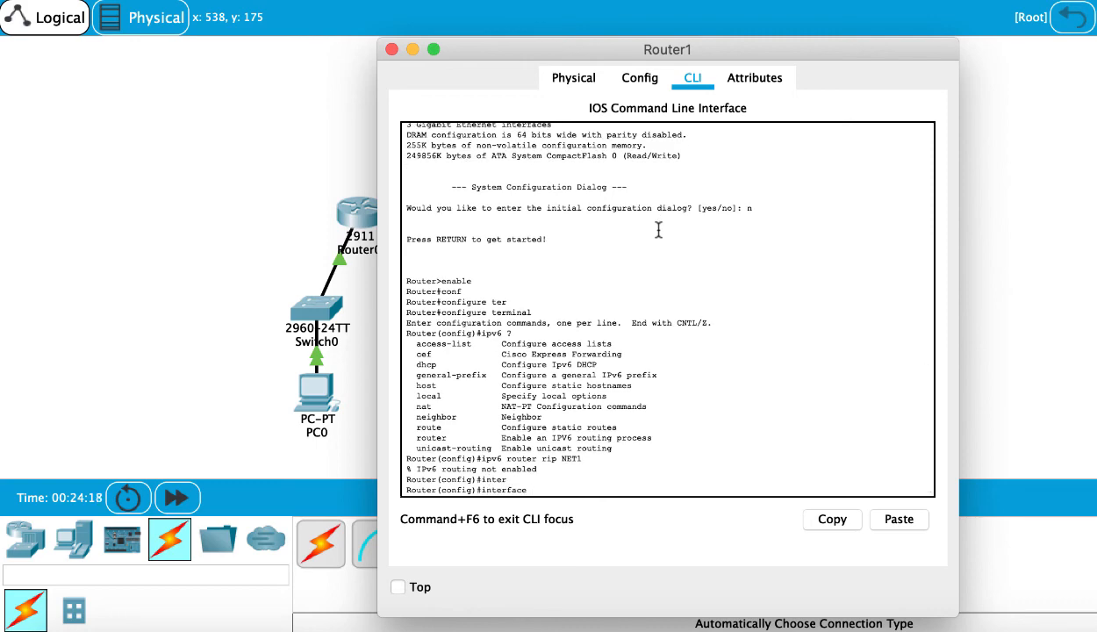
text(gig)
key(Tab)
text(0/)
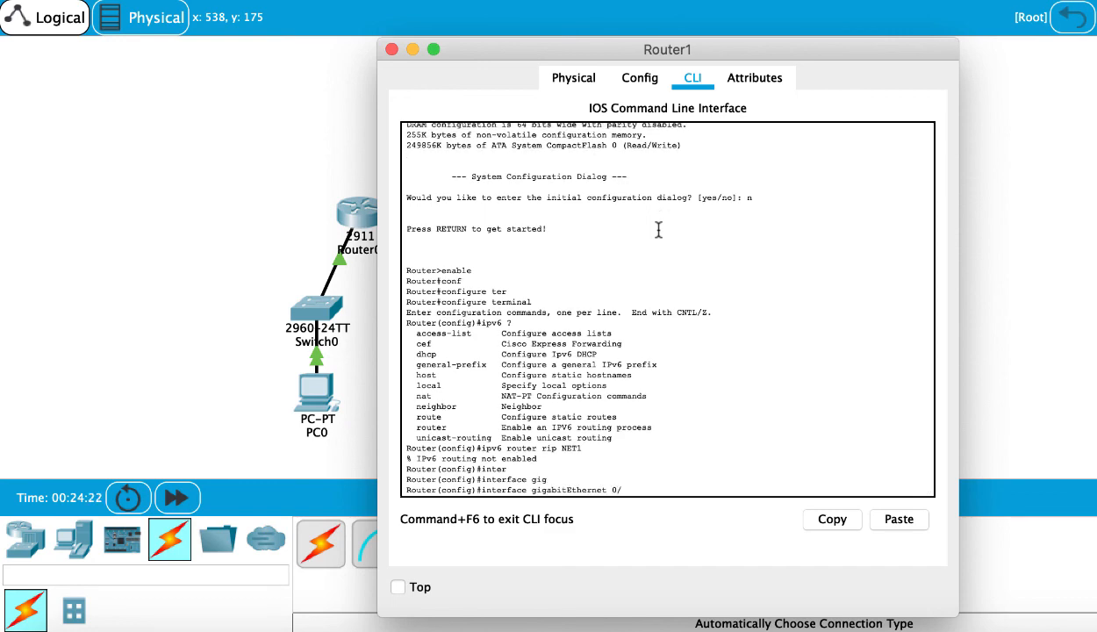
text(0)
key(Return)
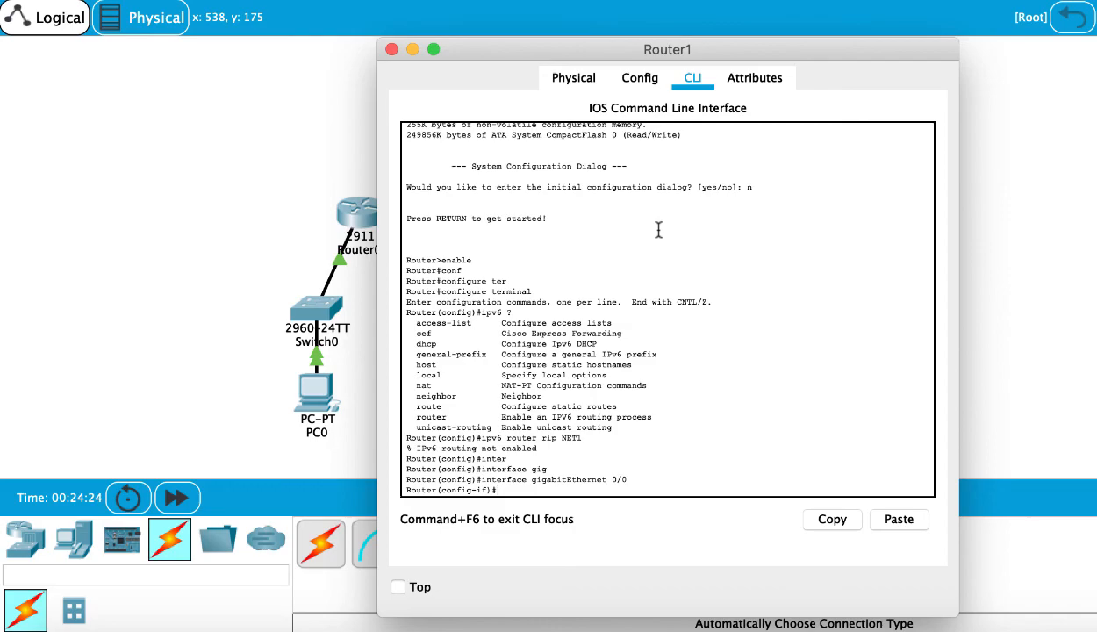
drag(781, 54, 1045, 41)
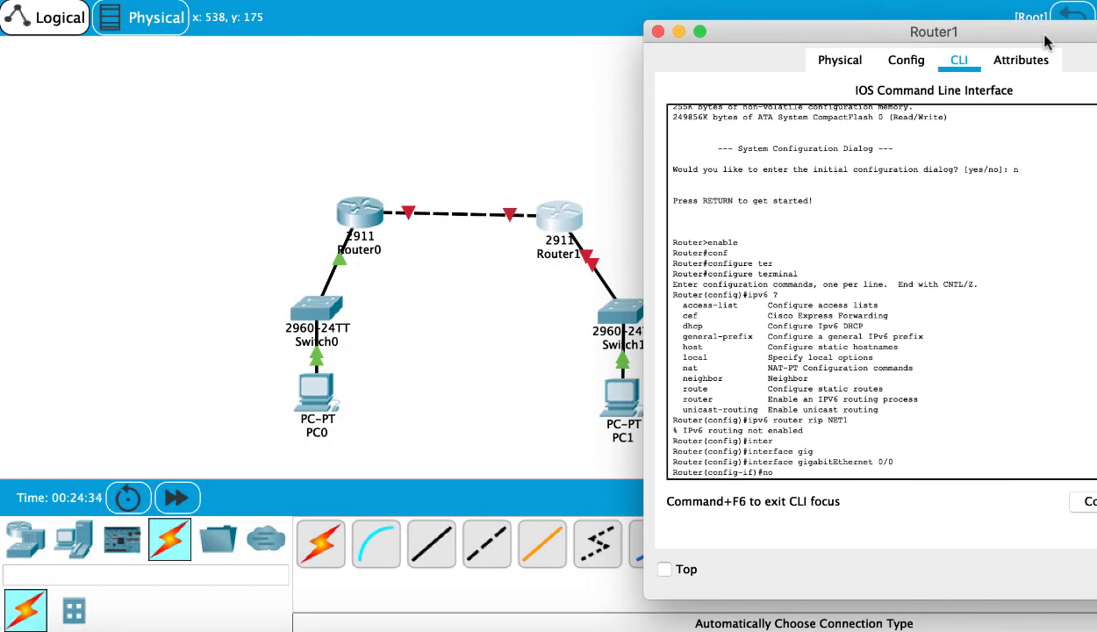
text(shot)
text(utdow)
text(n)
key(Return)
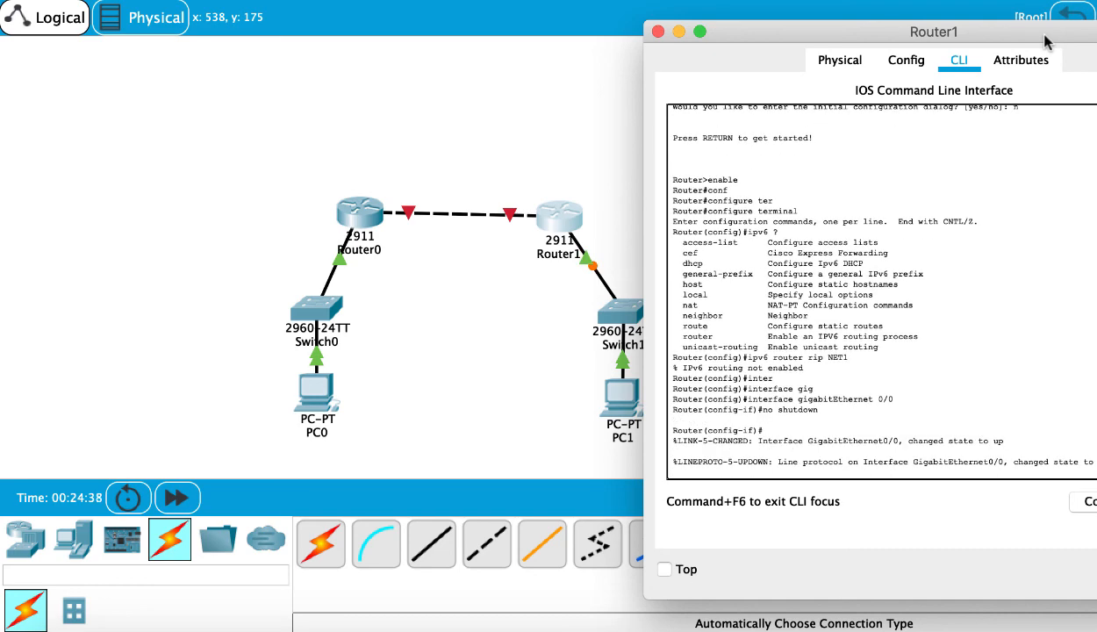
- Enable IPv6 on the GigabitEthernet0/0 interface with ipv6 enable
key(Return)
text(ipv)
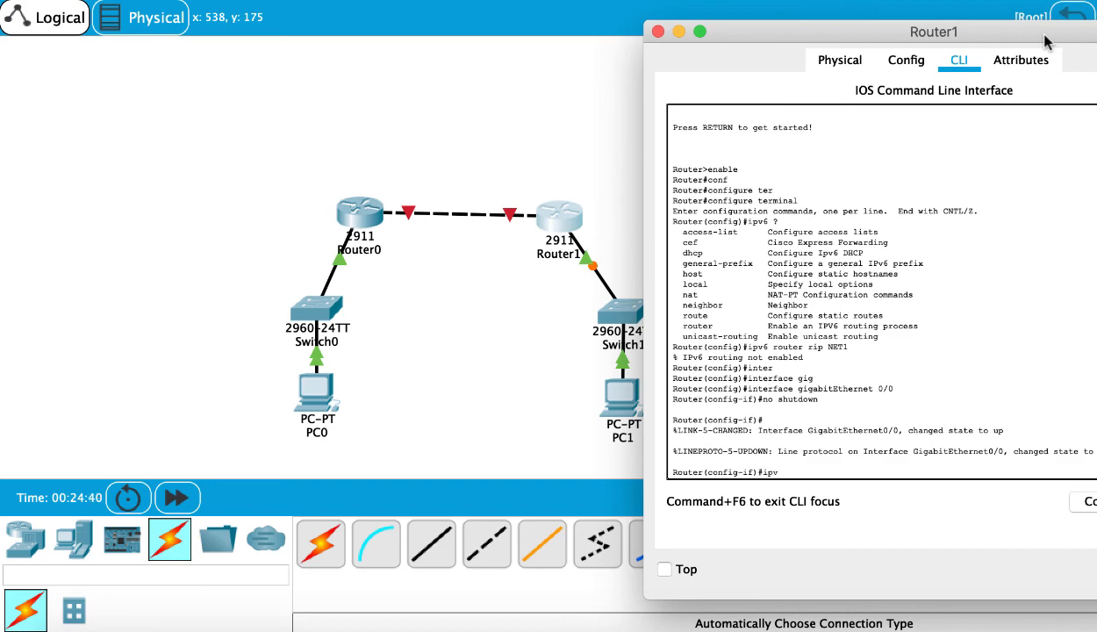
text(6 ena)
key(Tab)
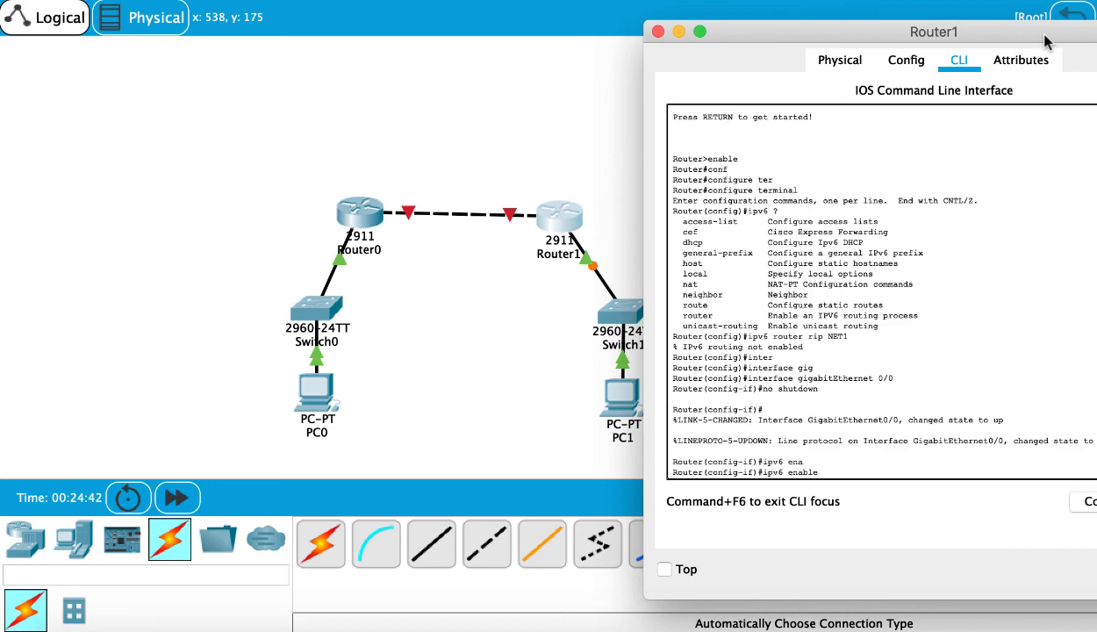
key(Return)
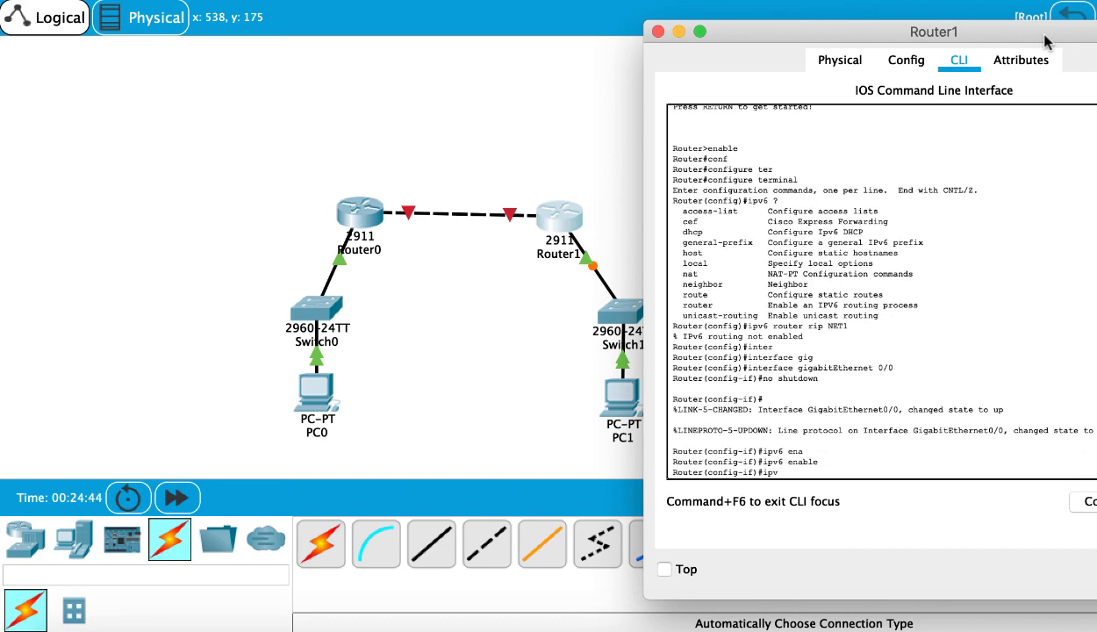
- Assign IPv6 address 2000:2::1/64 to GigabitEthernet0/0 and leave configuration mode with end
text(ipv6 add)
key(Tab)
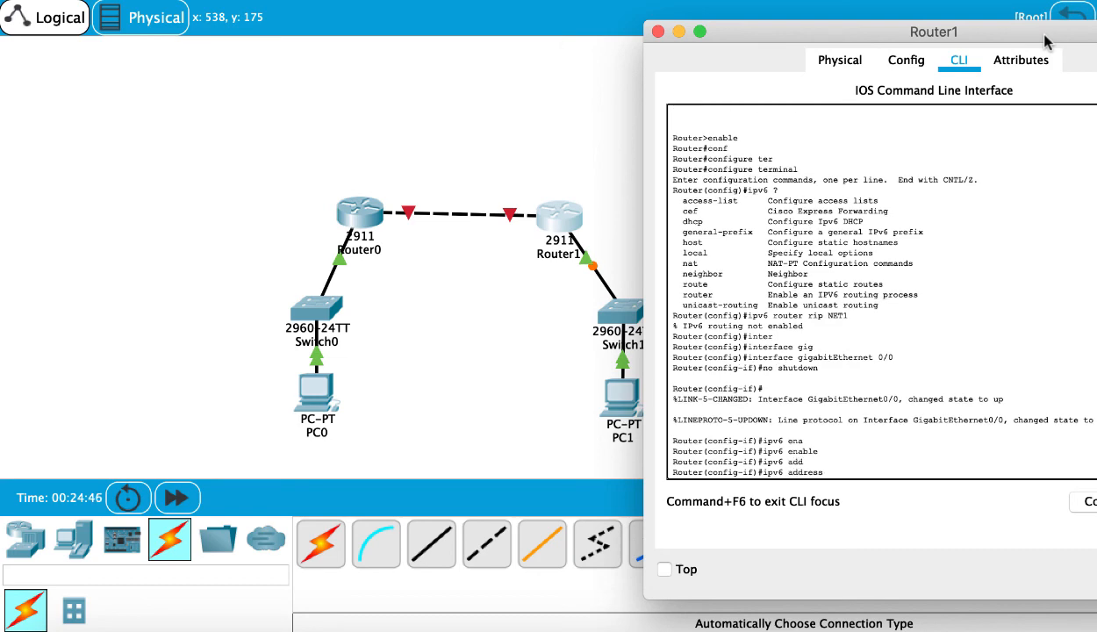
text(2000:2::1/64)
key(Return)
text(end)
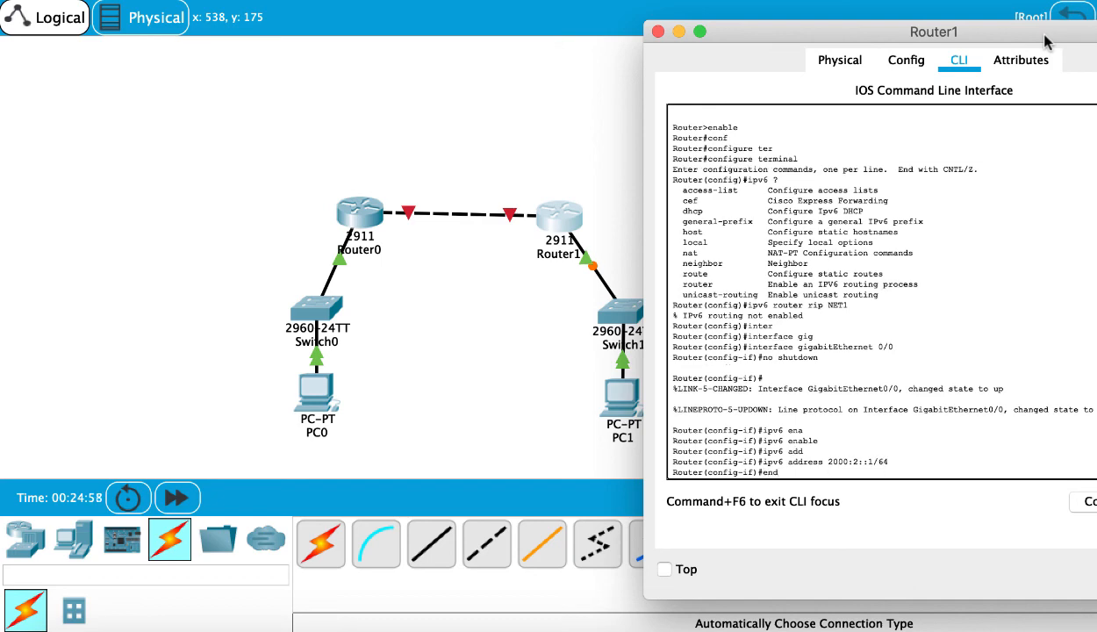
key(Return)
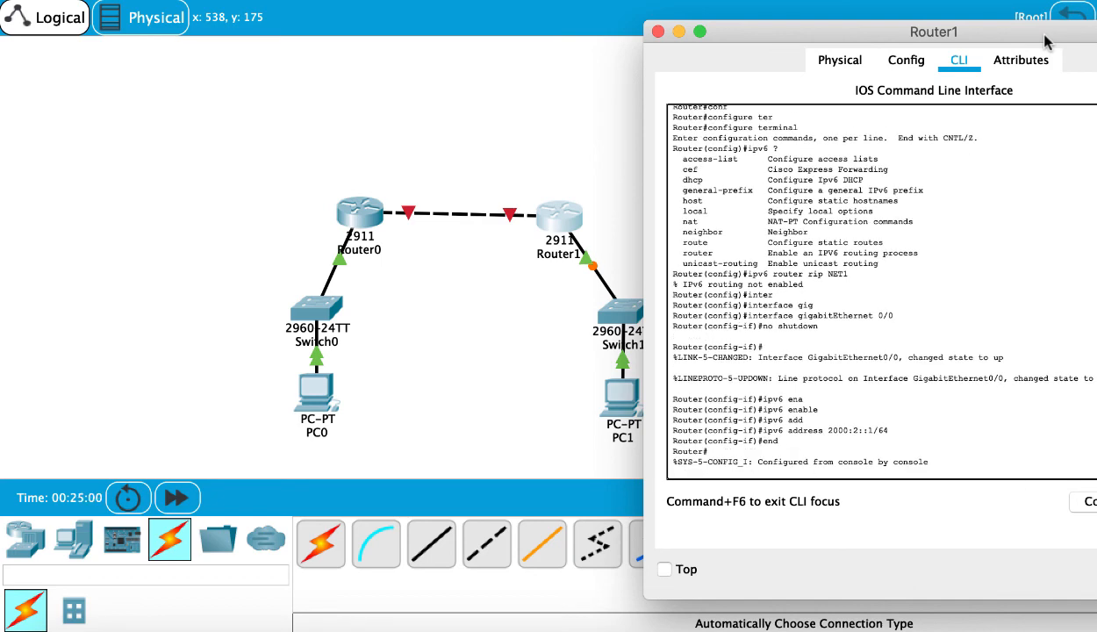
- Ping the right PC at 2000:2::2 from the router
key(Return)
text(ping )
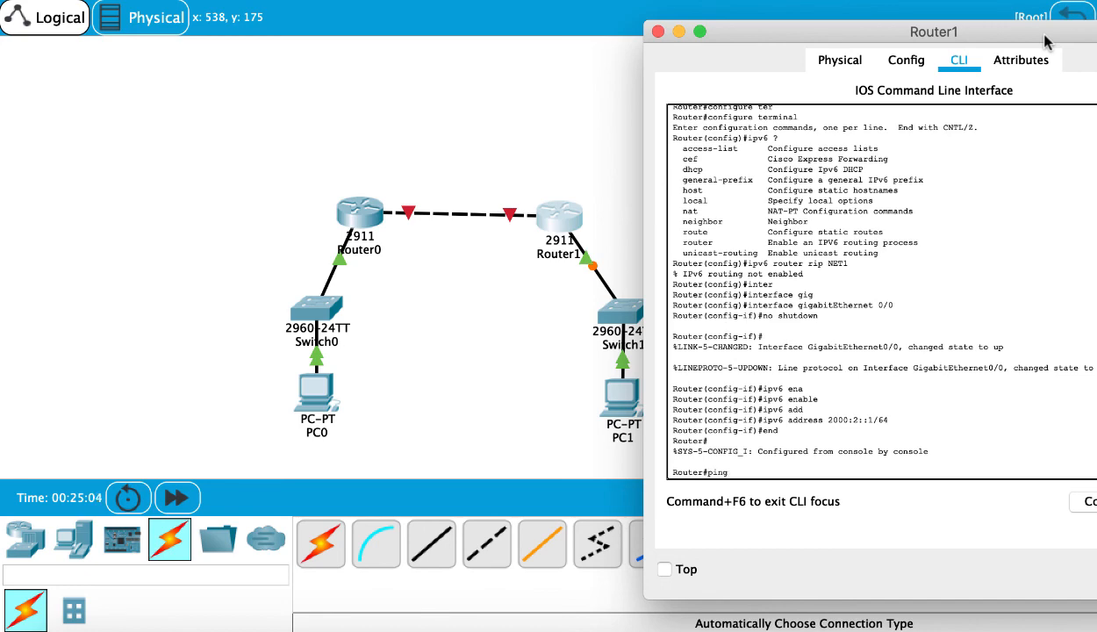
text(2000:2::2)
key(Return)
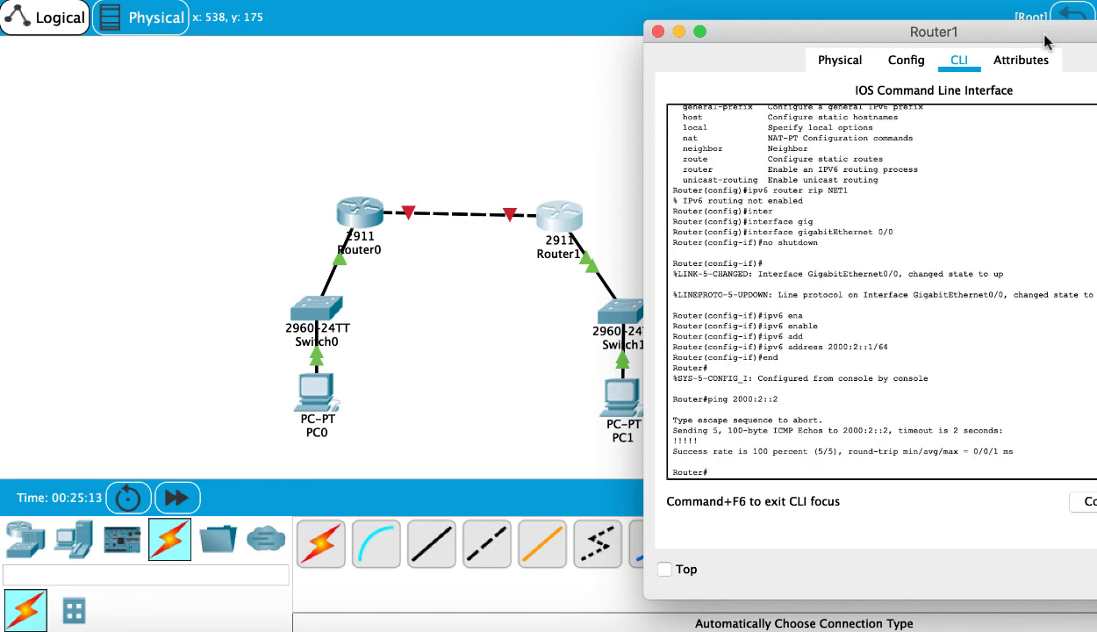
- Close the router window and open the Command Prompt on the right PC, PC1
click(657, 32)
click(620, 396)
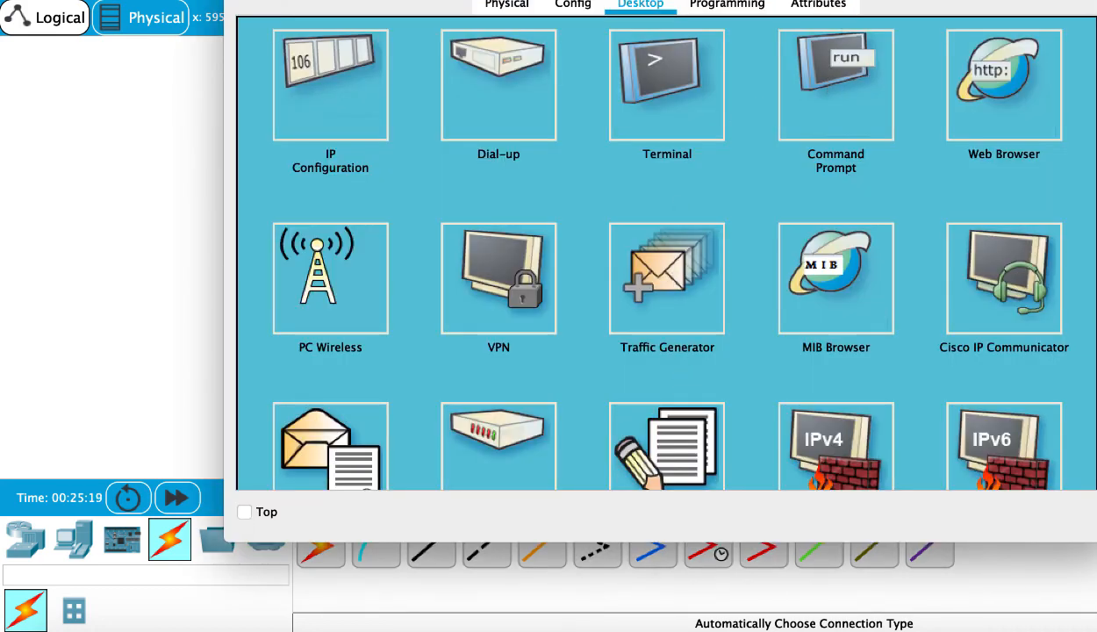
drag(835, 0, 818, 72)
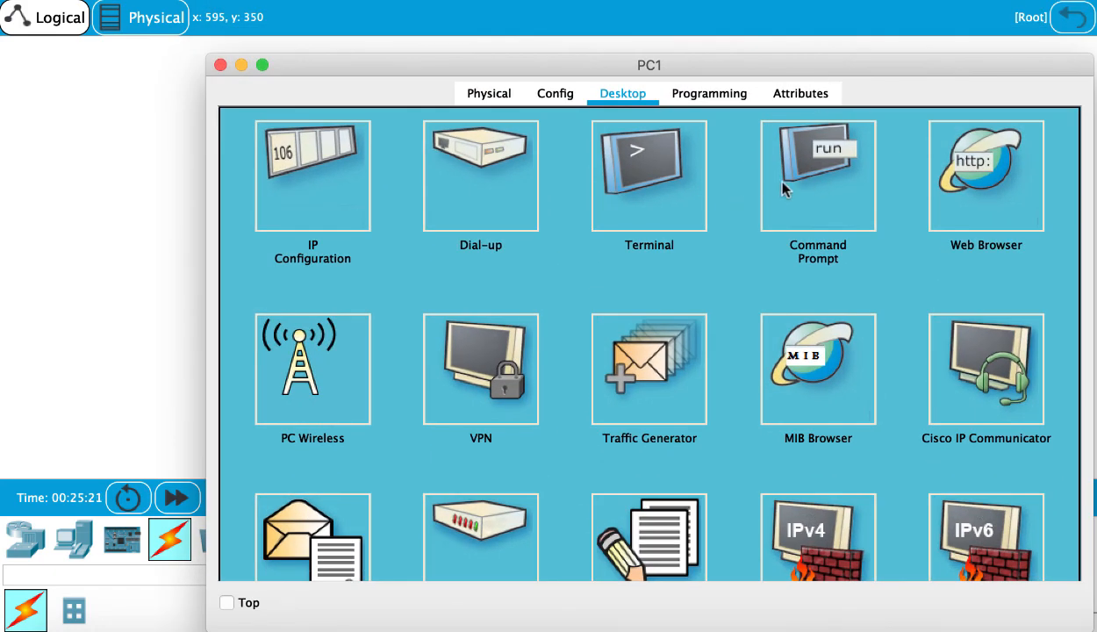
click(782, 186)
- Ping the router's gateway address 2000:2::1 from PC1 and close the PC window
text(ping)
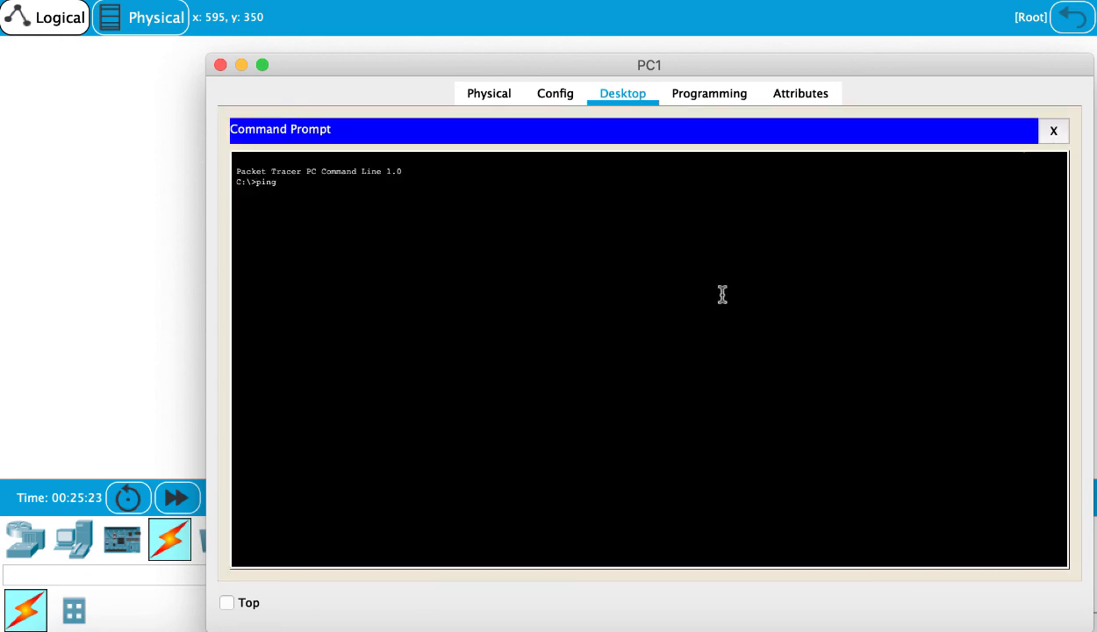
text( 2000)
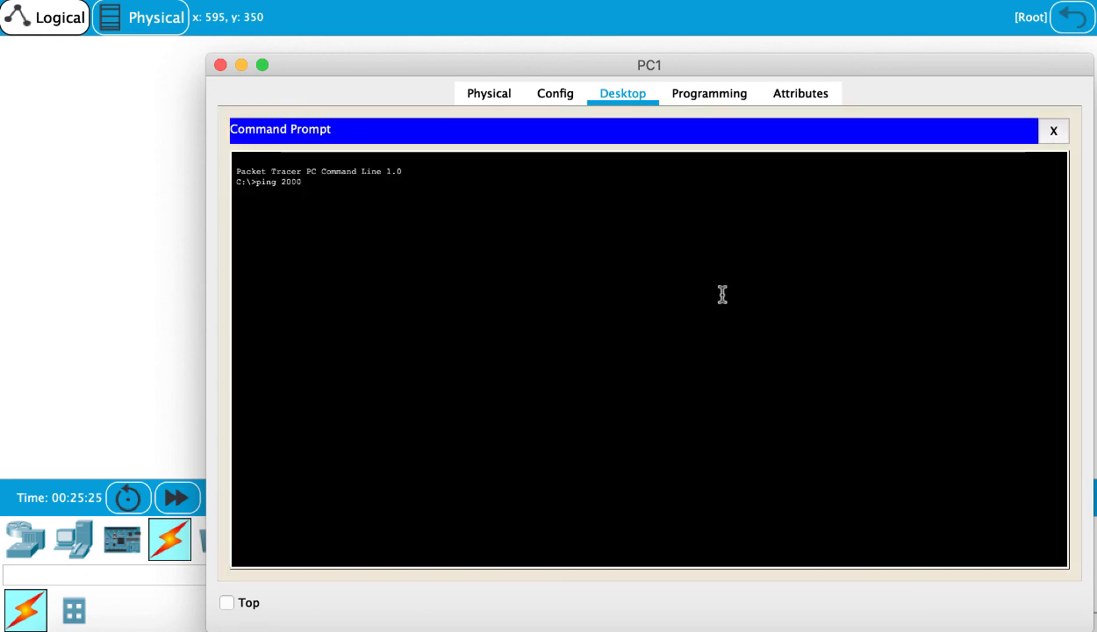
text(:2:)
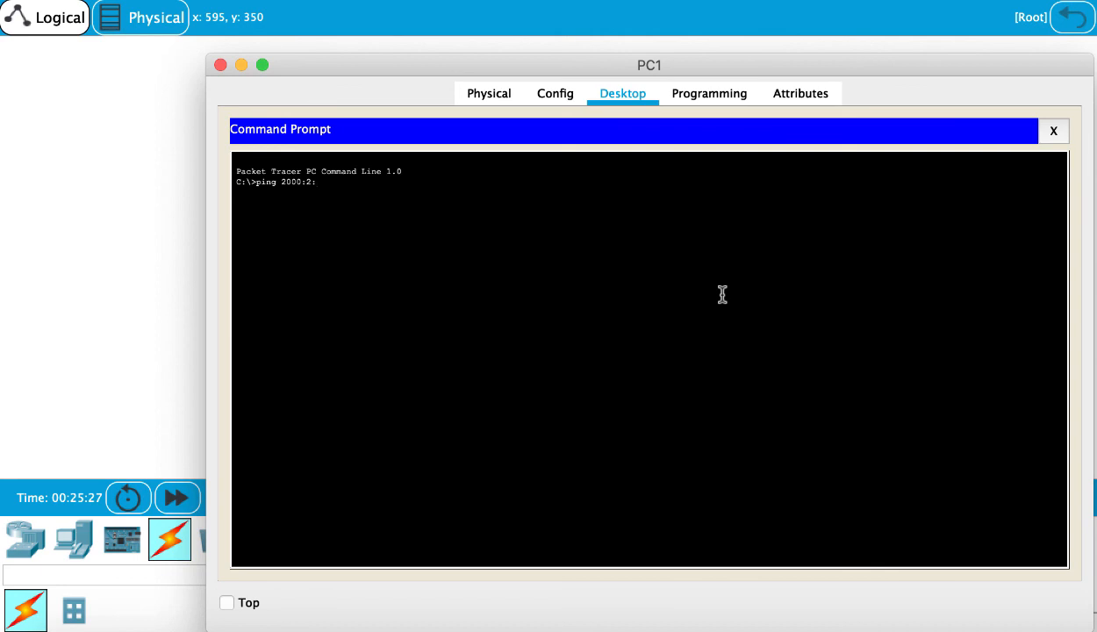
text(:1)
key(Return)
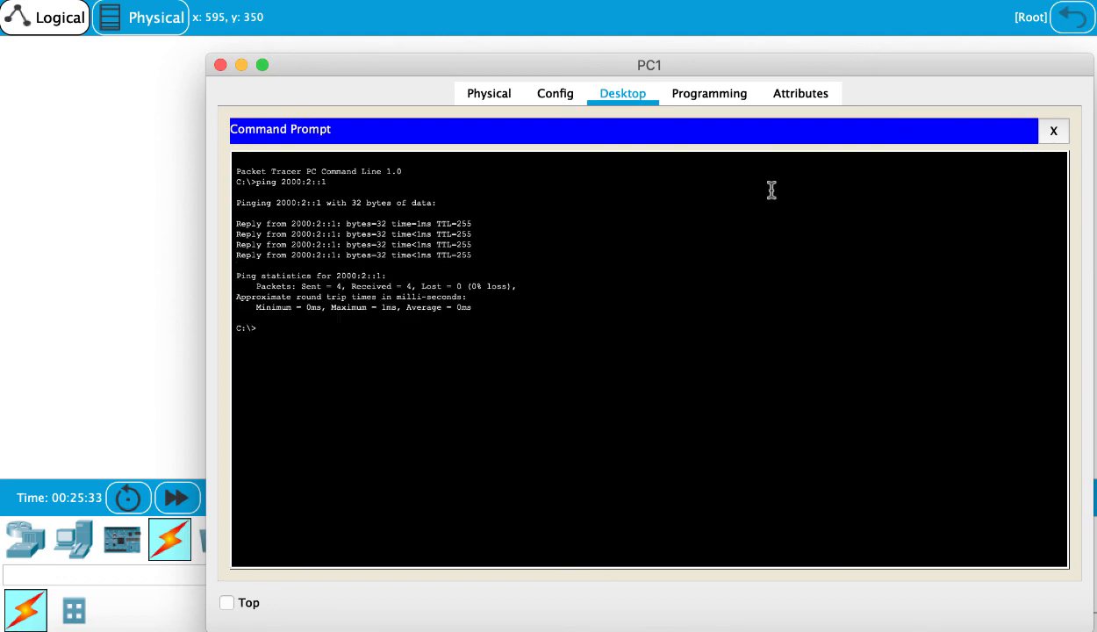
click(220, 67)
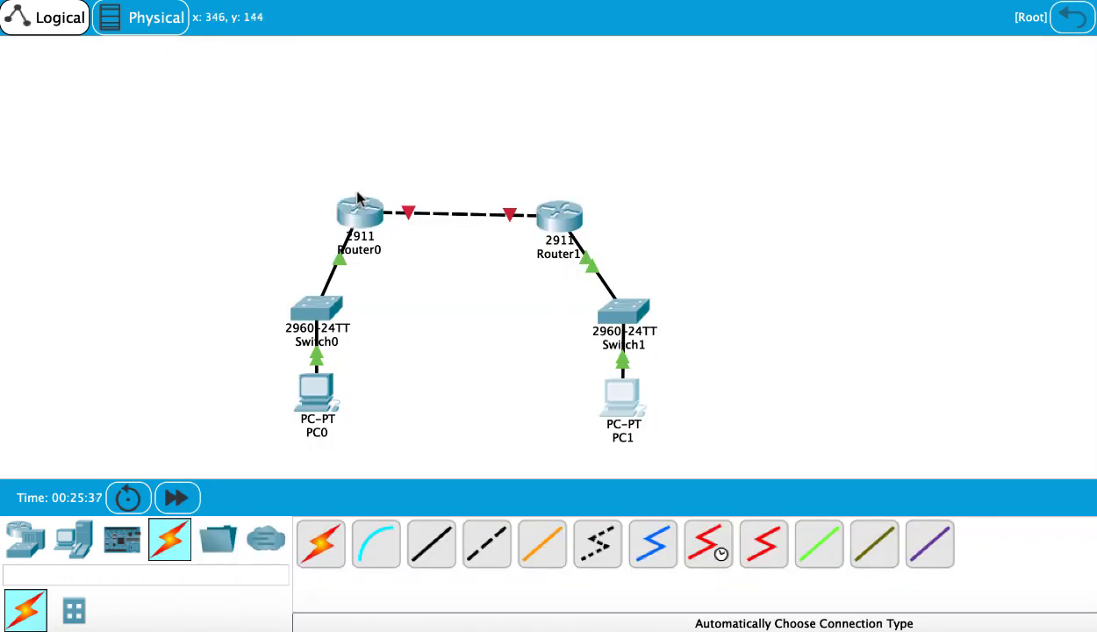